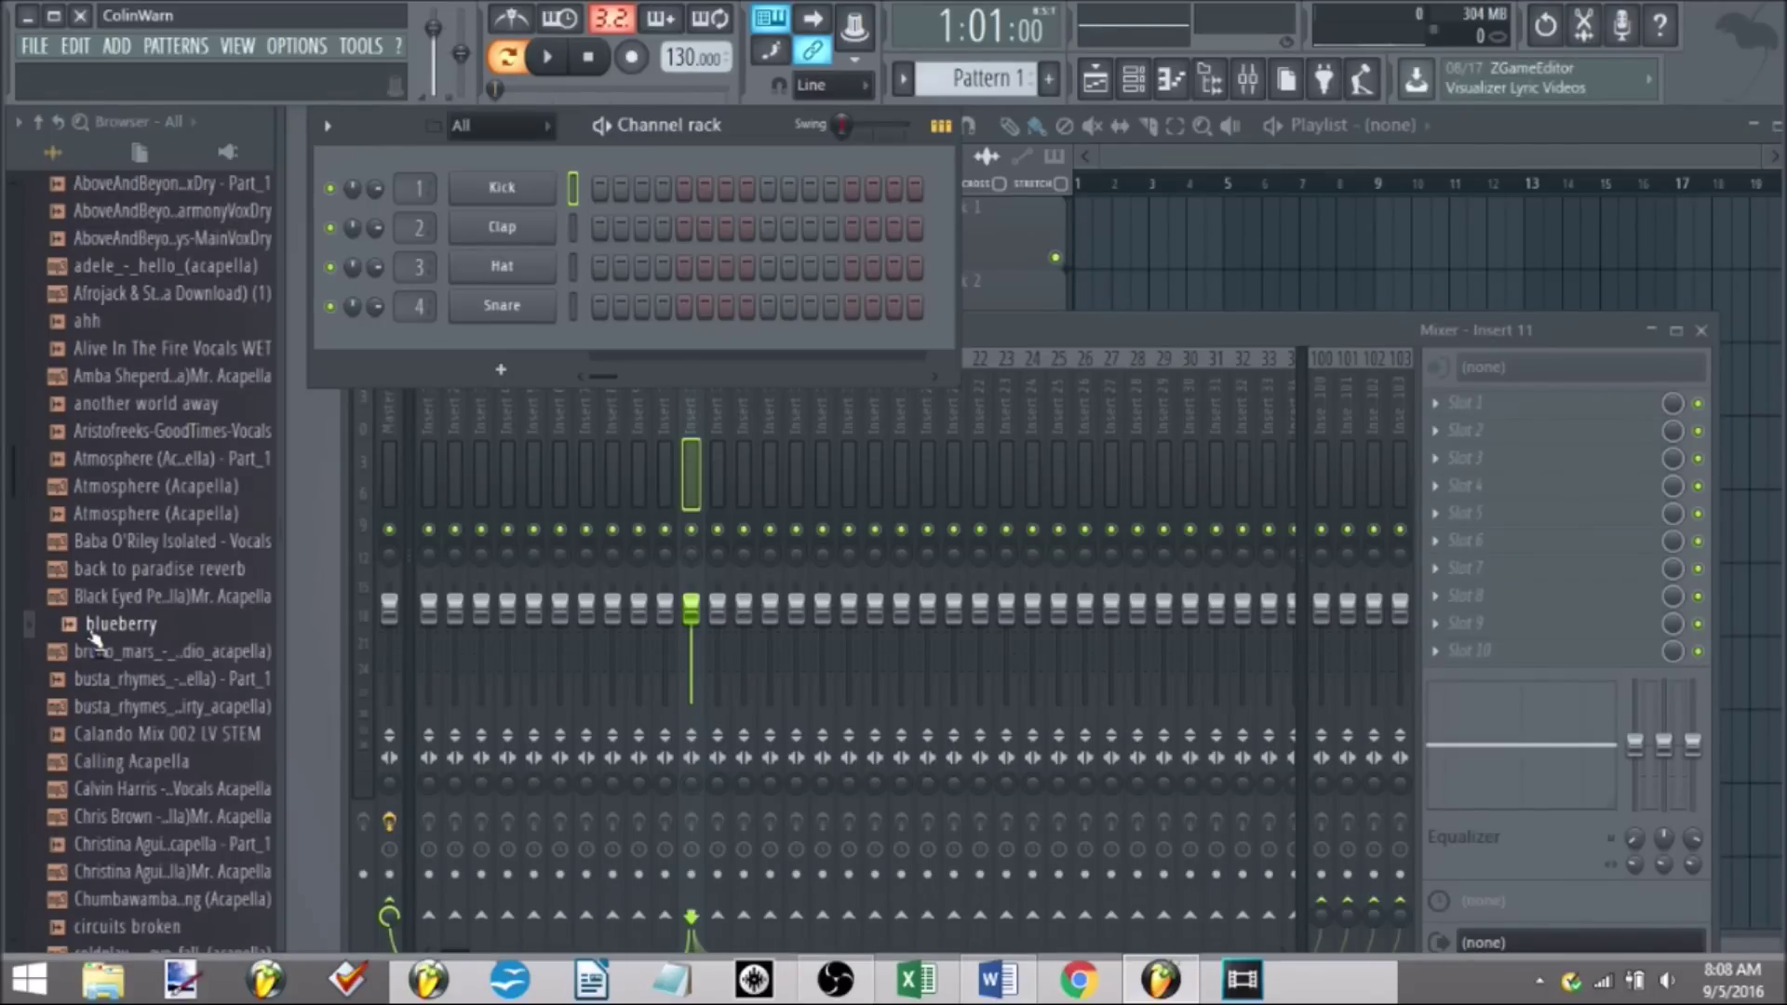
- Place the blueberry sample on playlist Track 1, audition it from there, and delete its clip
drag(93, 638, 1168, 240)
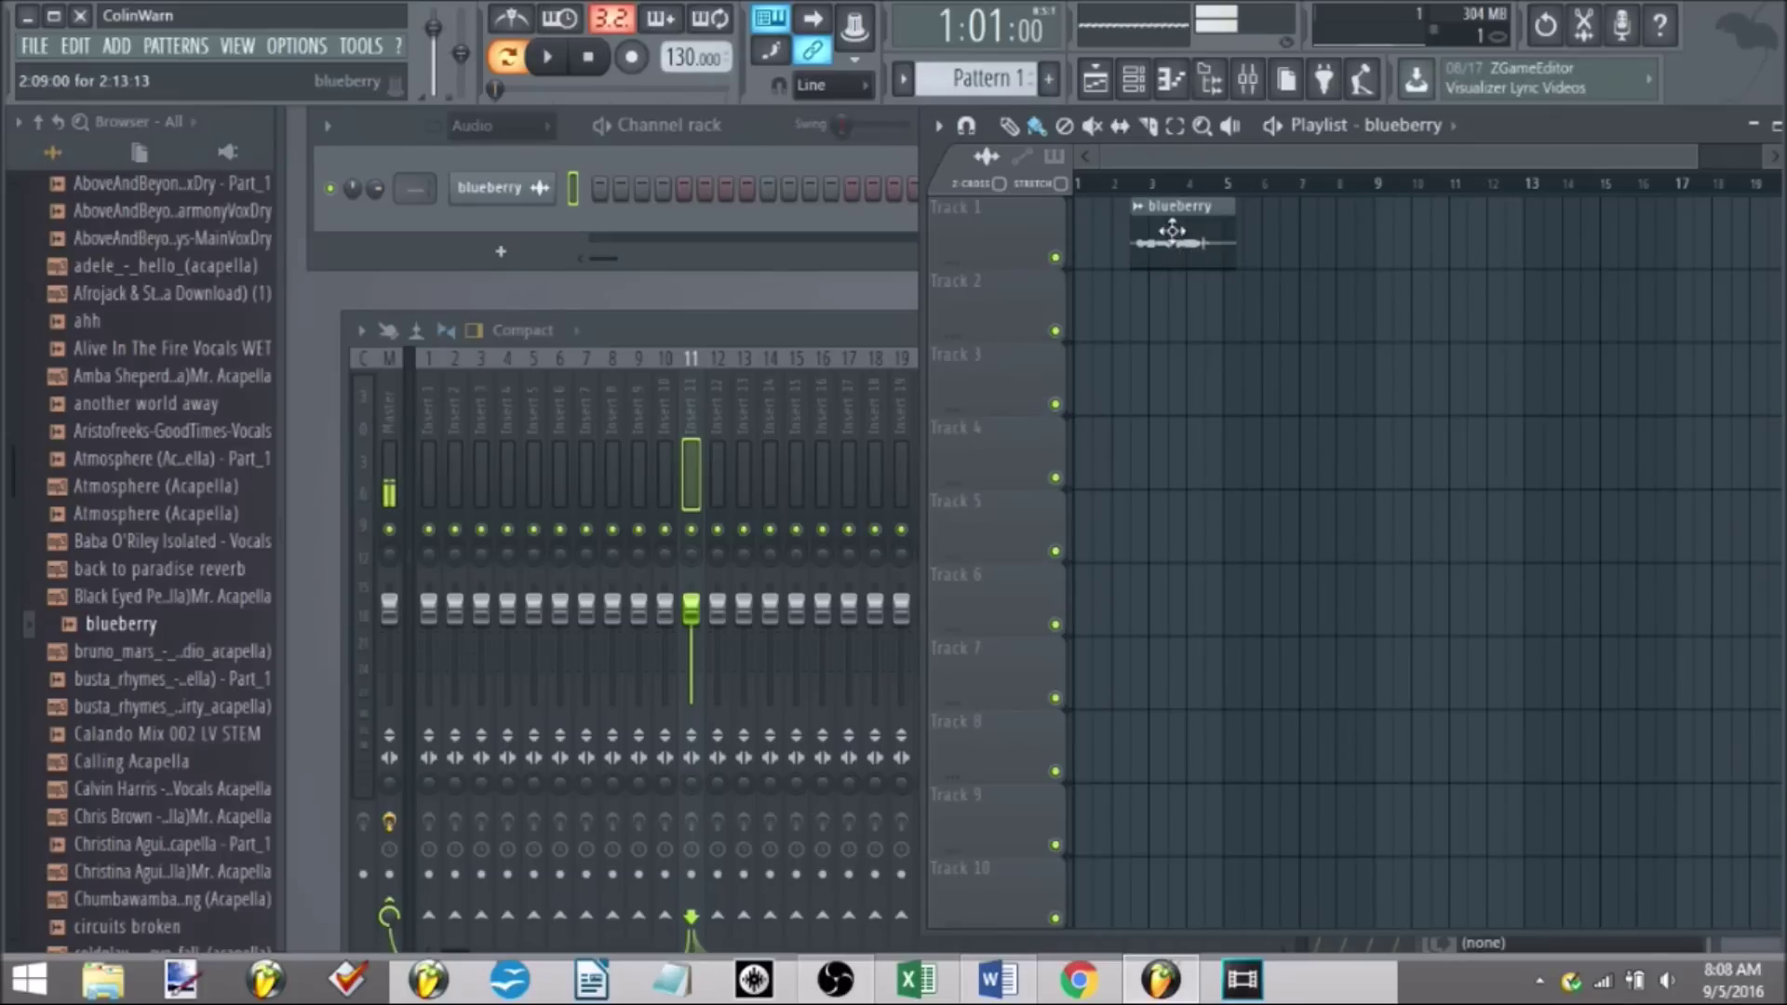
click(1147, 183)
key(space)
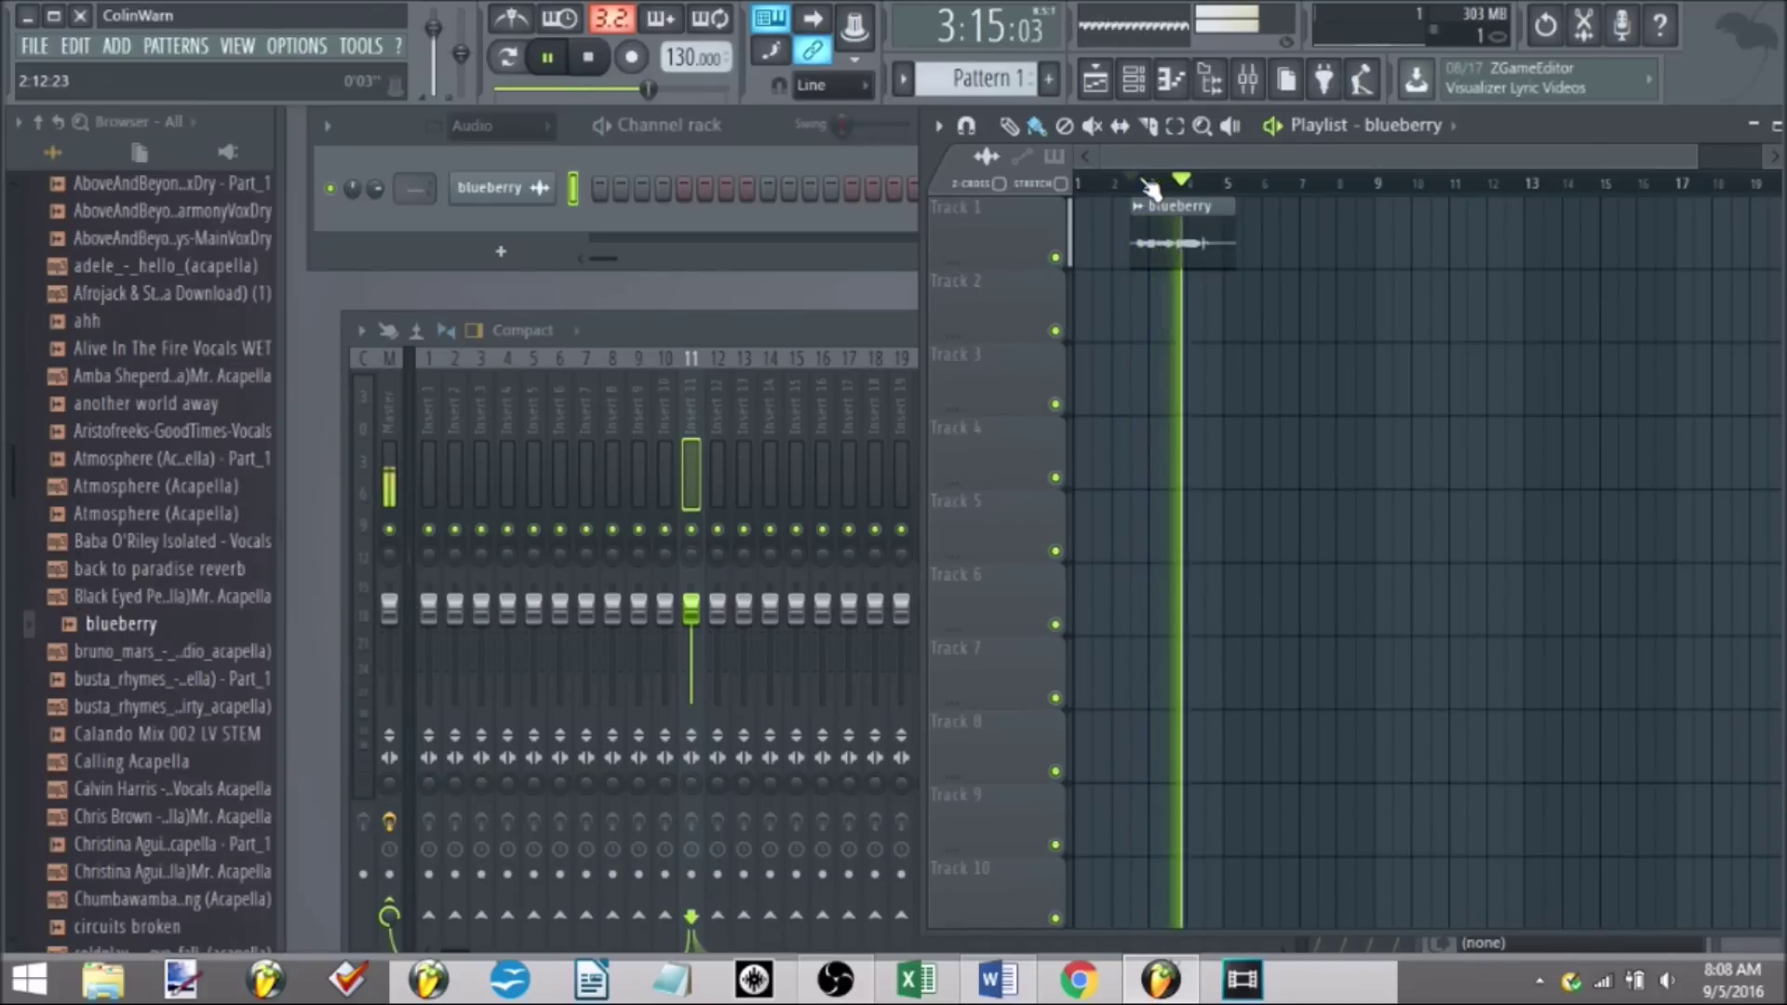
key(space)
right_click(1175, 206)
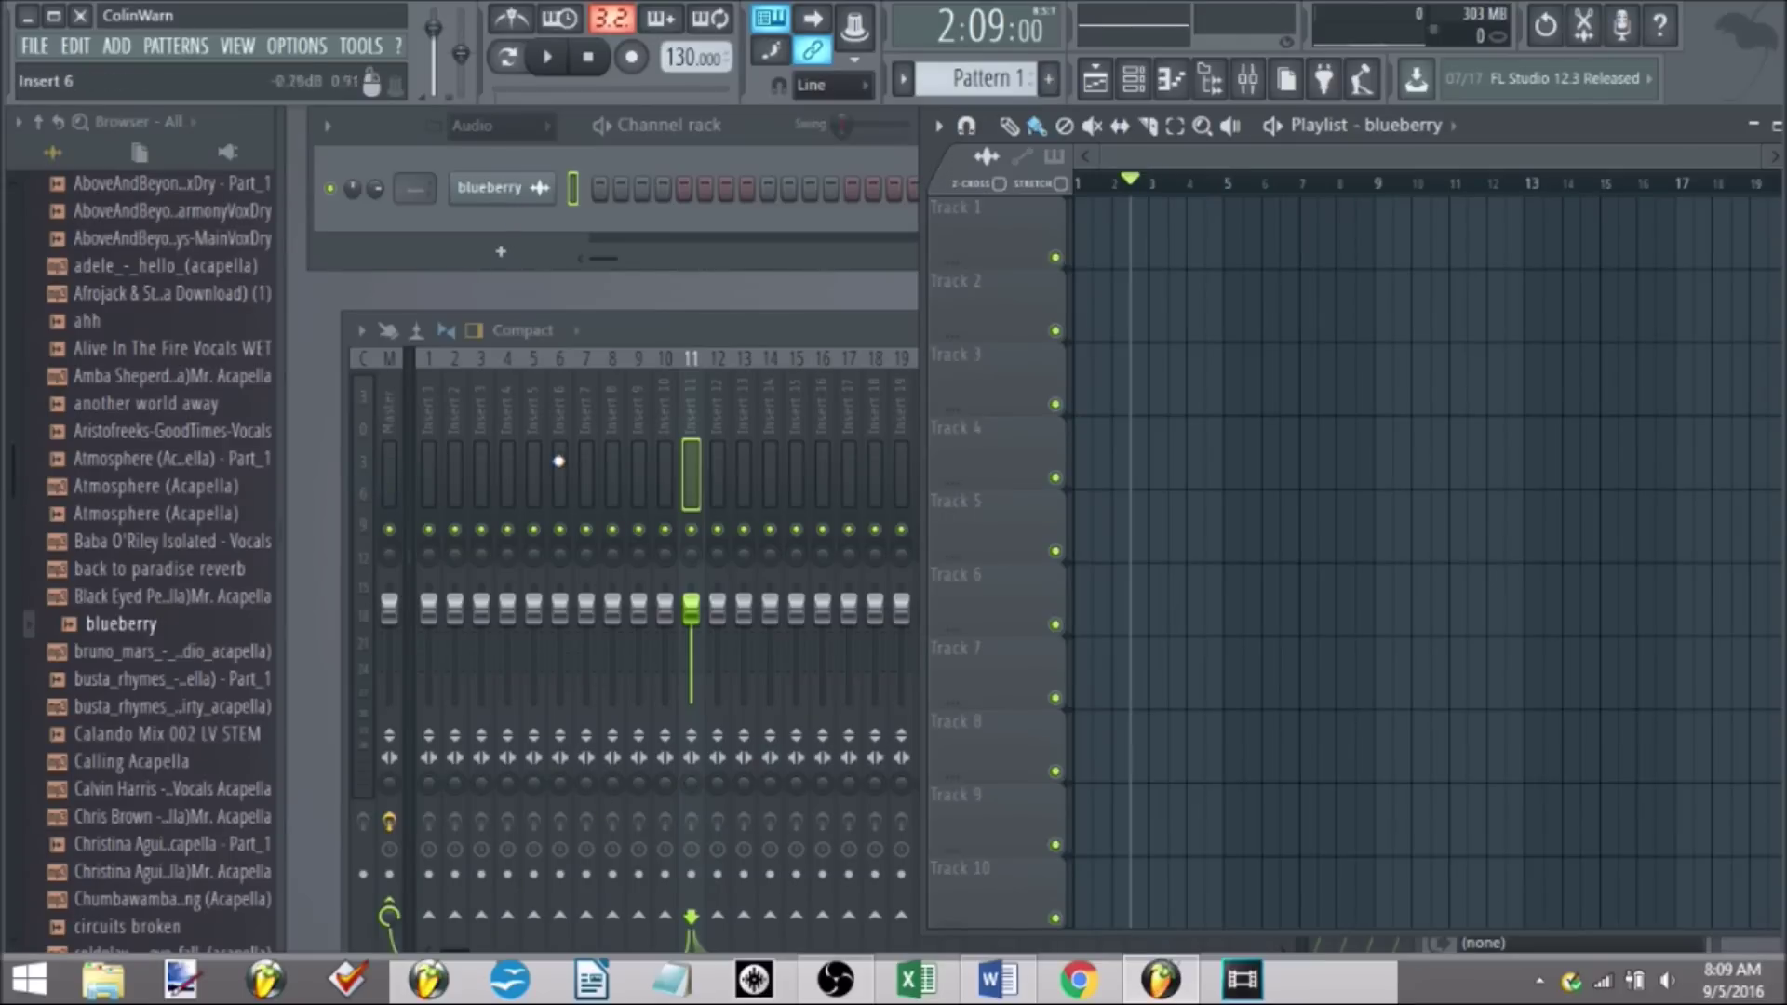
- Load the Newtone effect into slot 1 of mixer track Insert 6
click(676, 346)
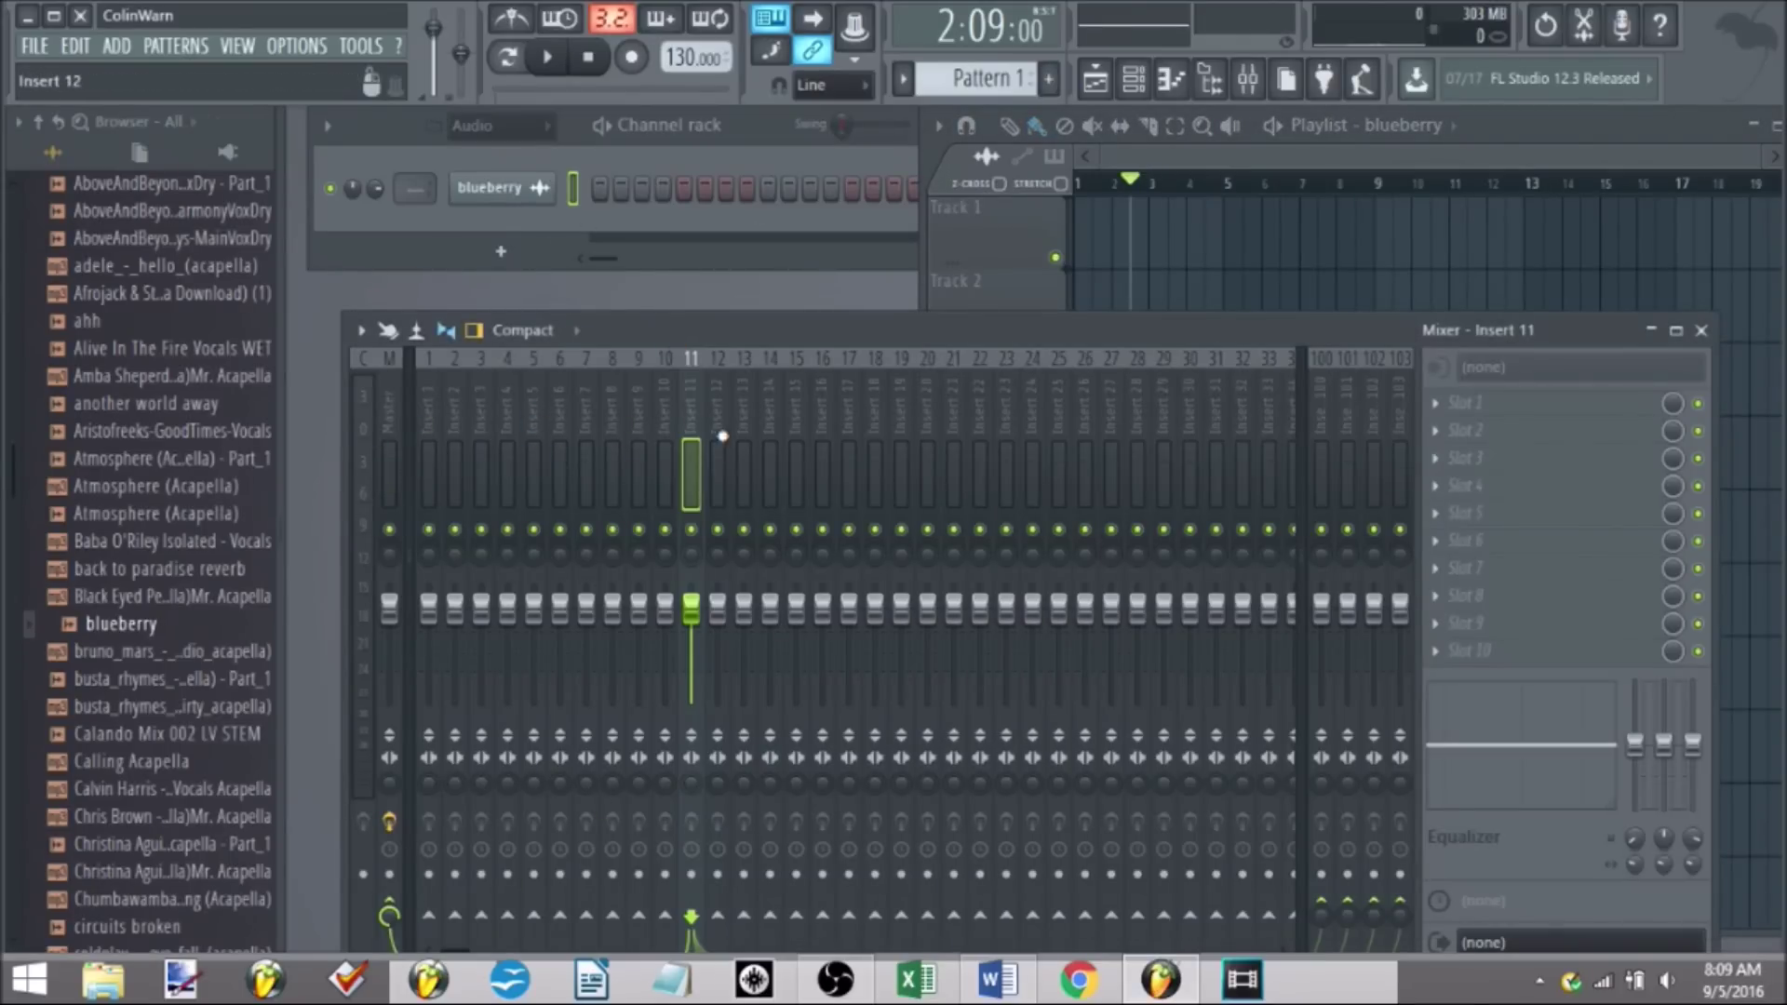
click(576, 425)
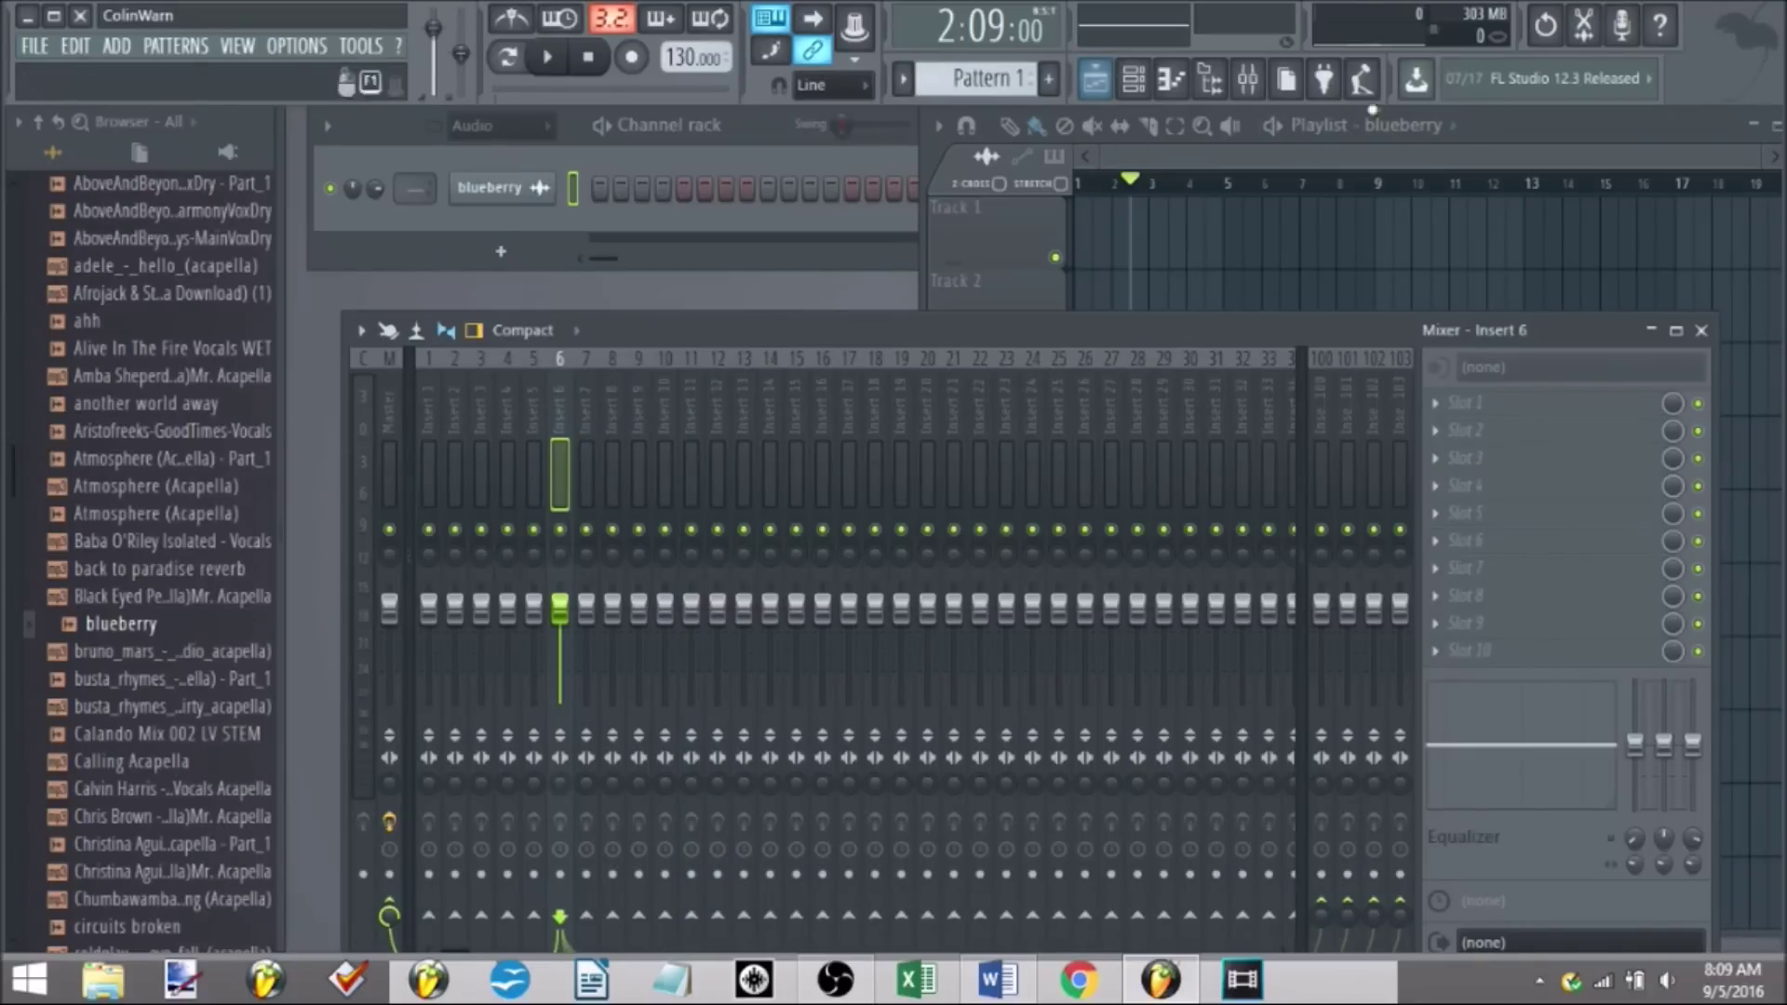
click(1248, 80)
click(1248, 80)
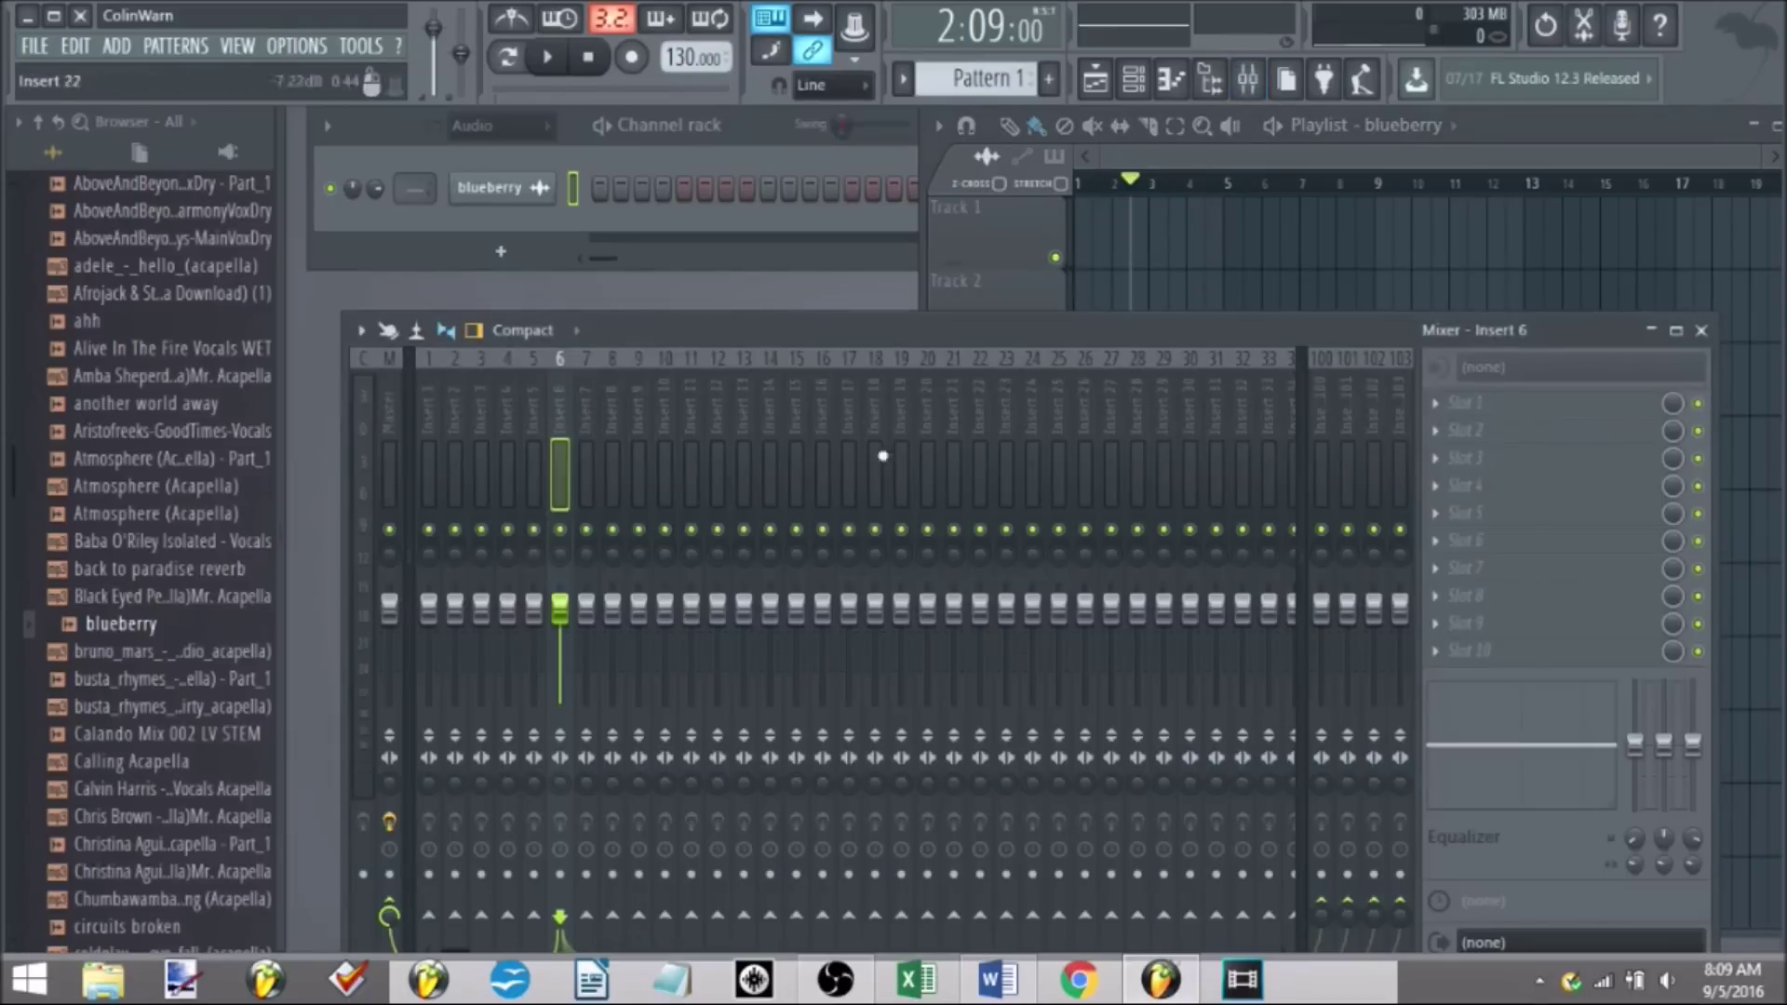
click(1441, 409)
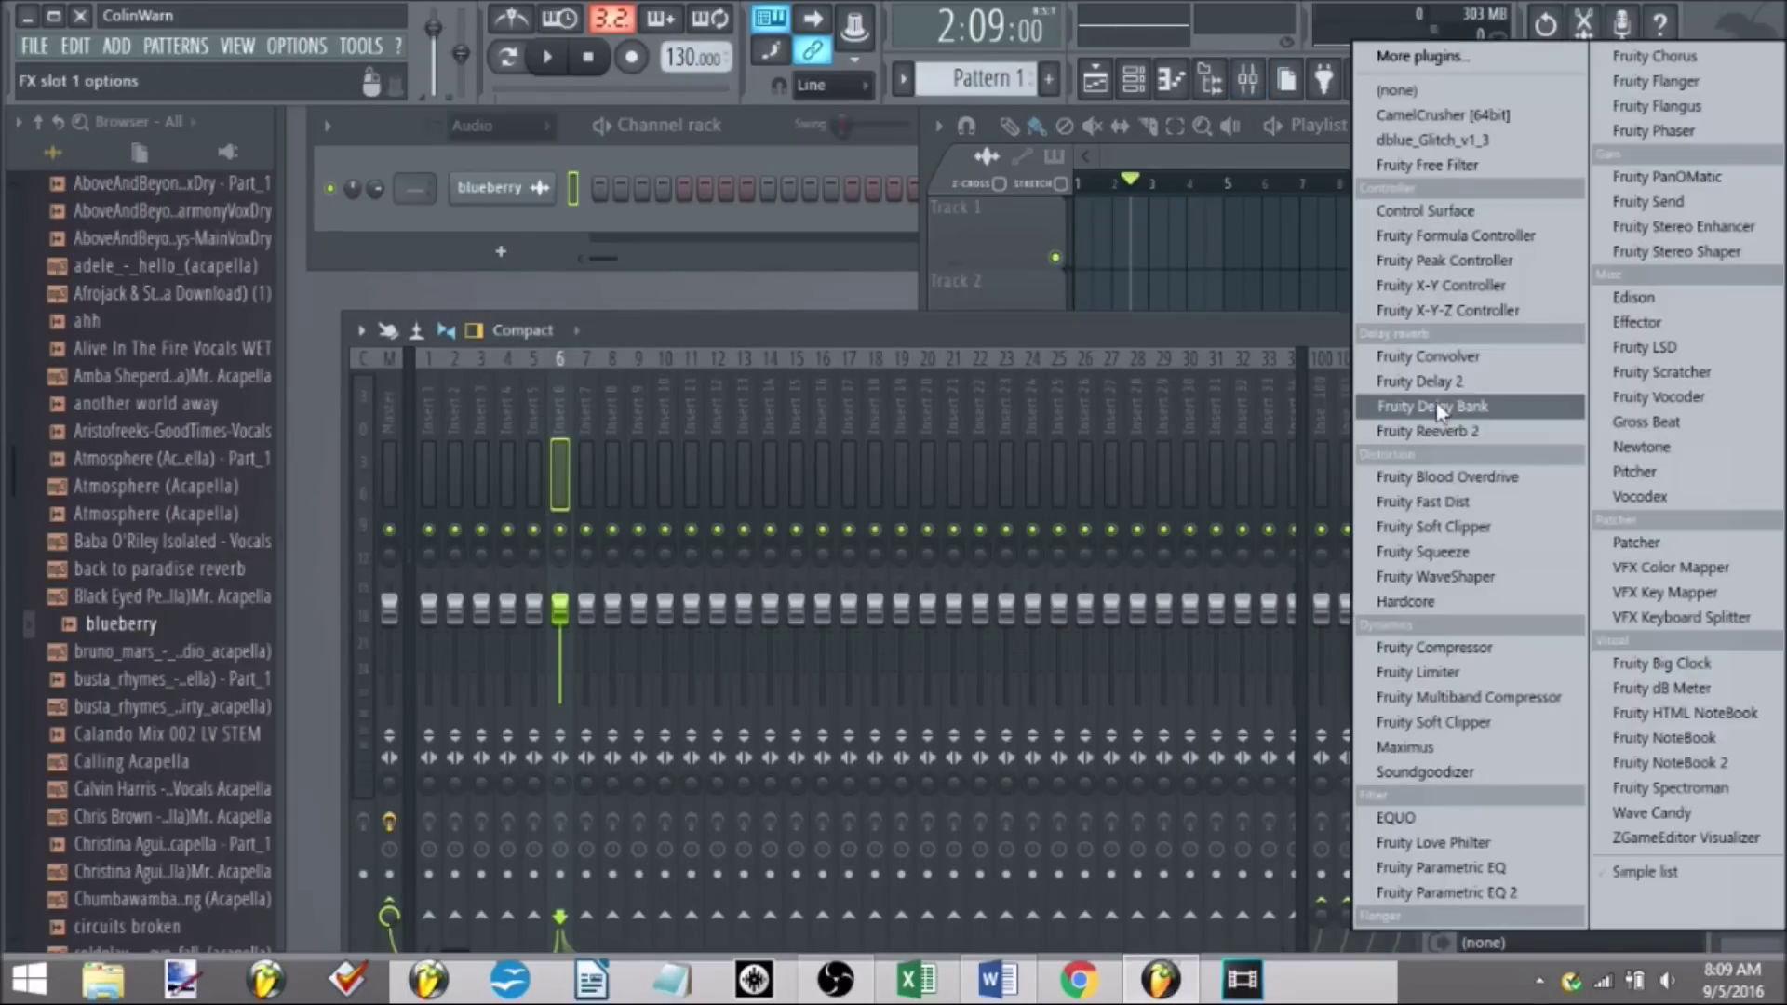
click(1641, 449)
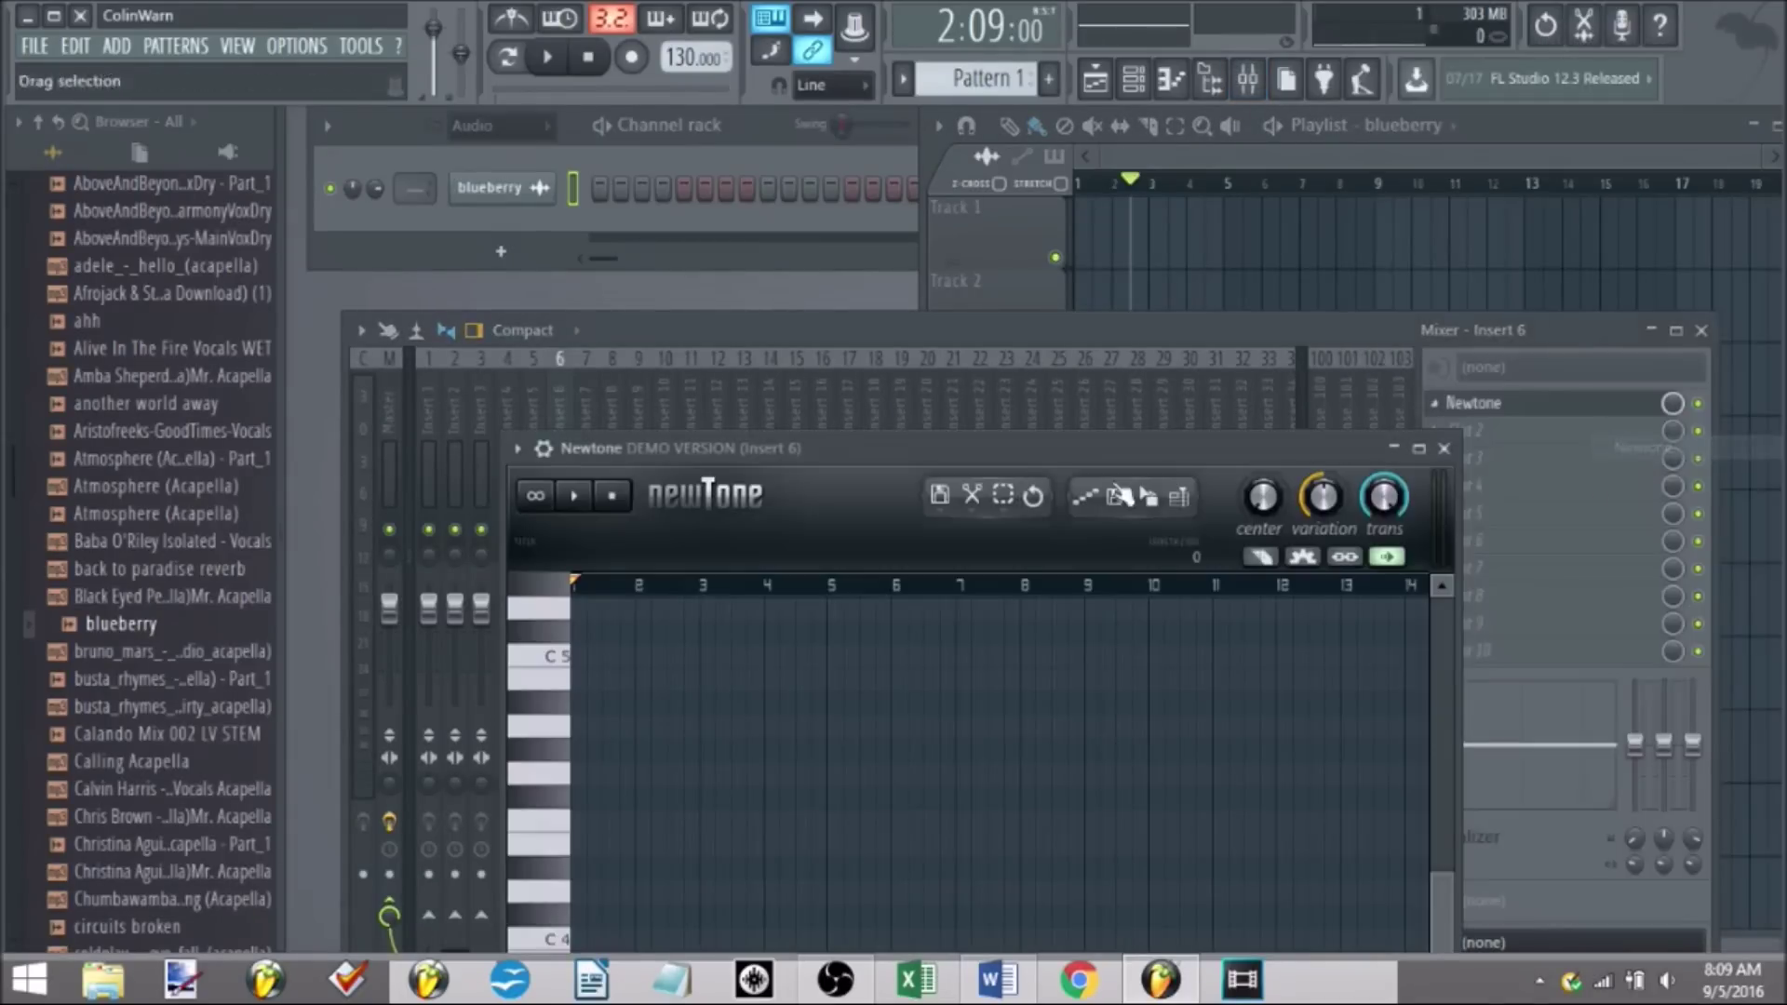
- Load the blueberry sample into Newtone, stop its playback, and move the plugin window clear of the other panels
drag(117, 642, 793, 512)
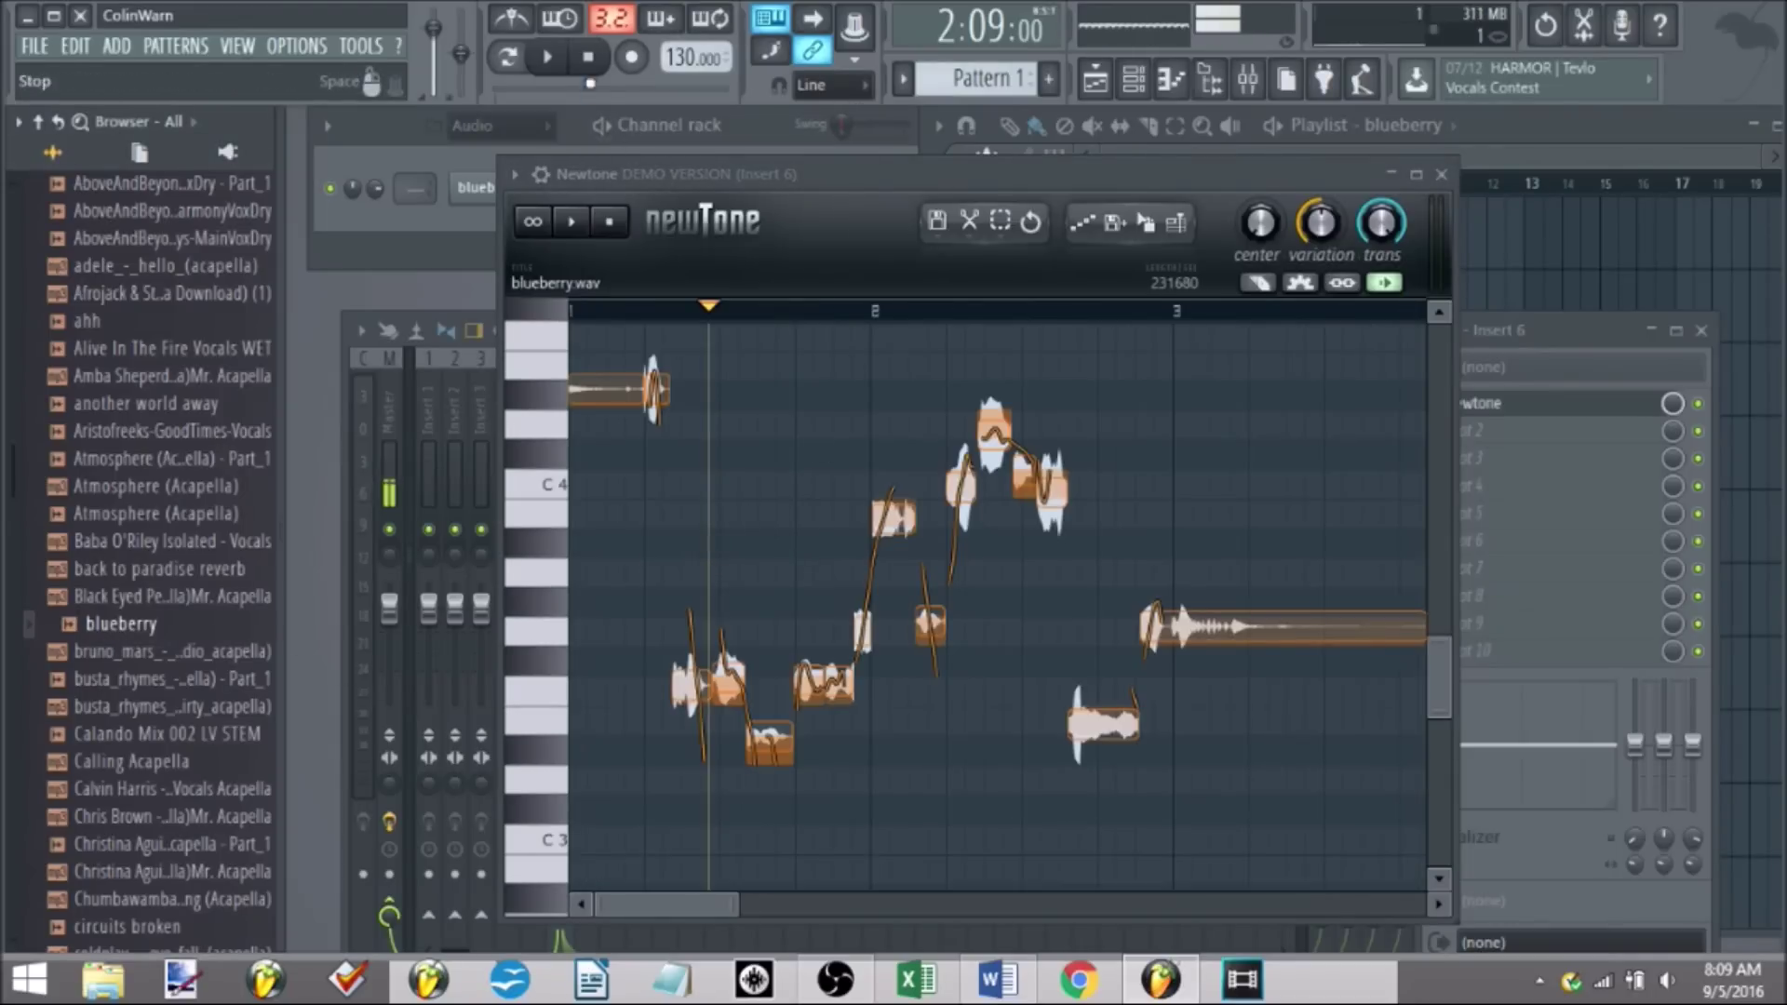
click(603, 71)
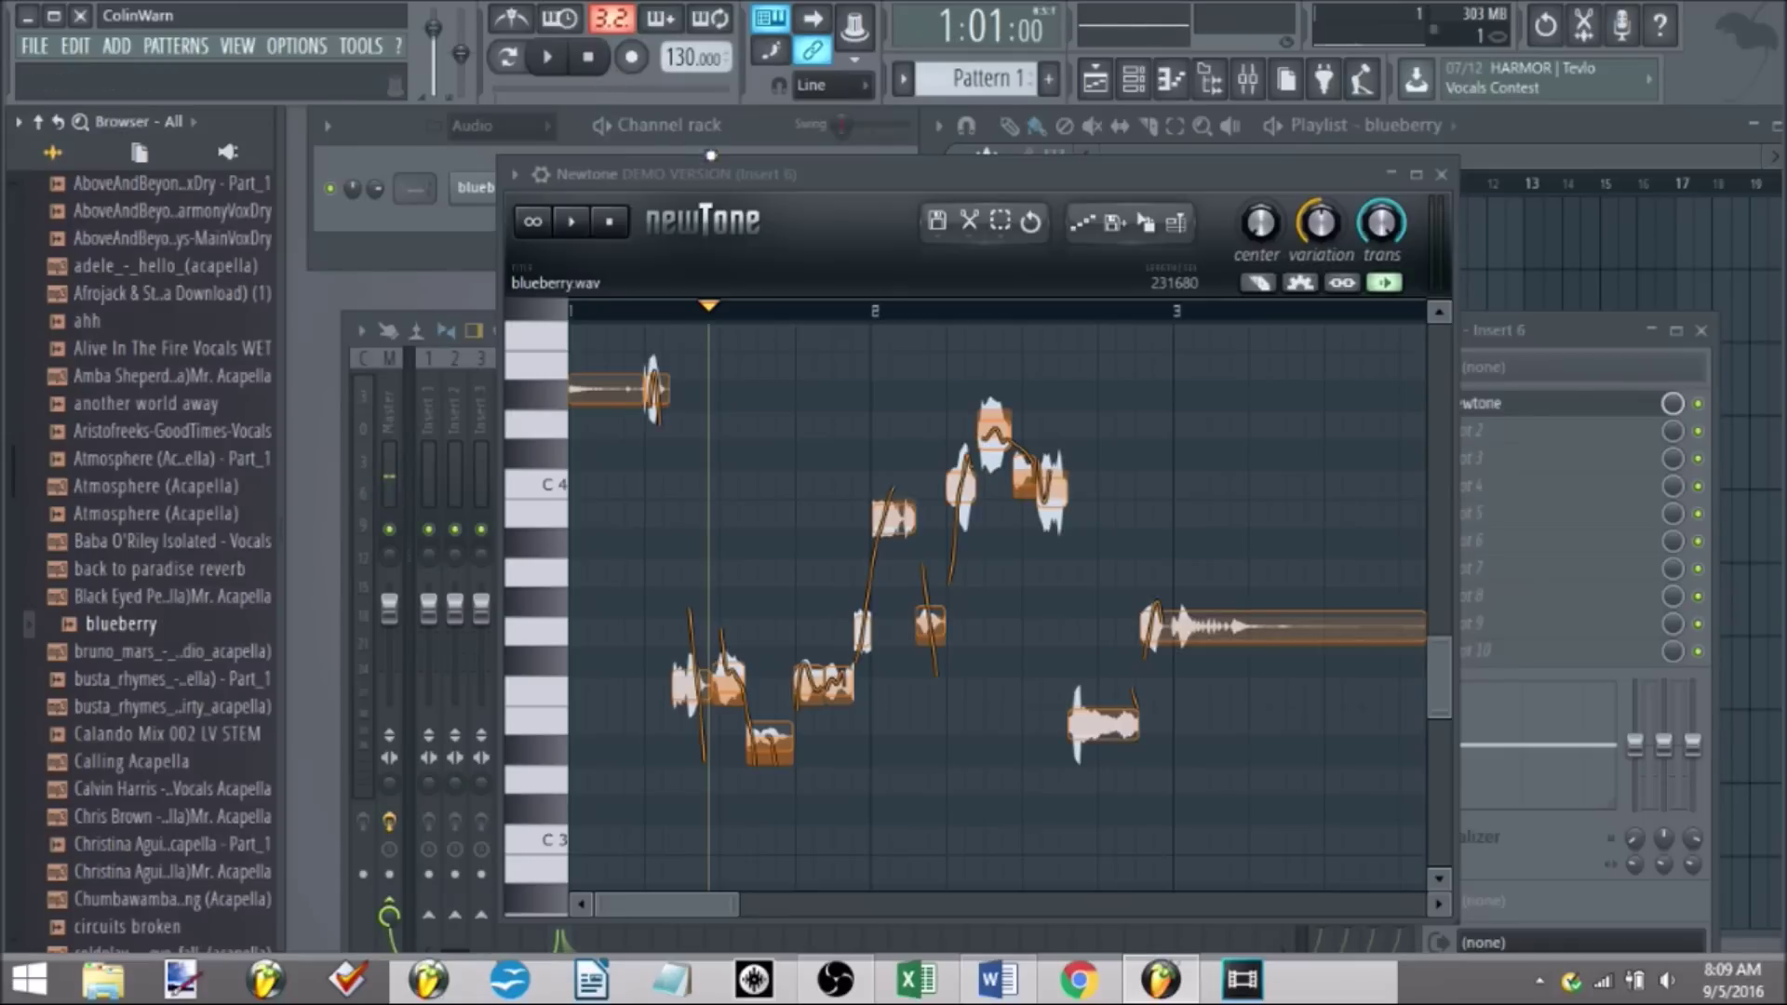
drag(595, 174, 641, 152)
drag(540, 395, 321, 395)
drag(888, 178, 907, 172)
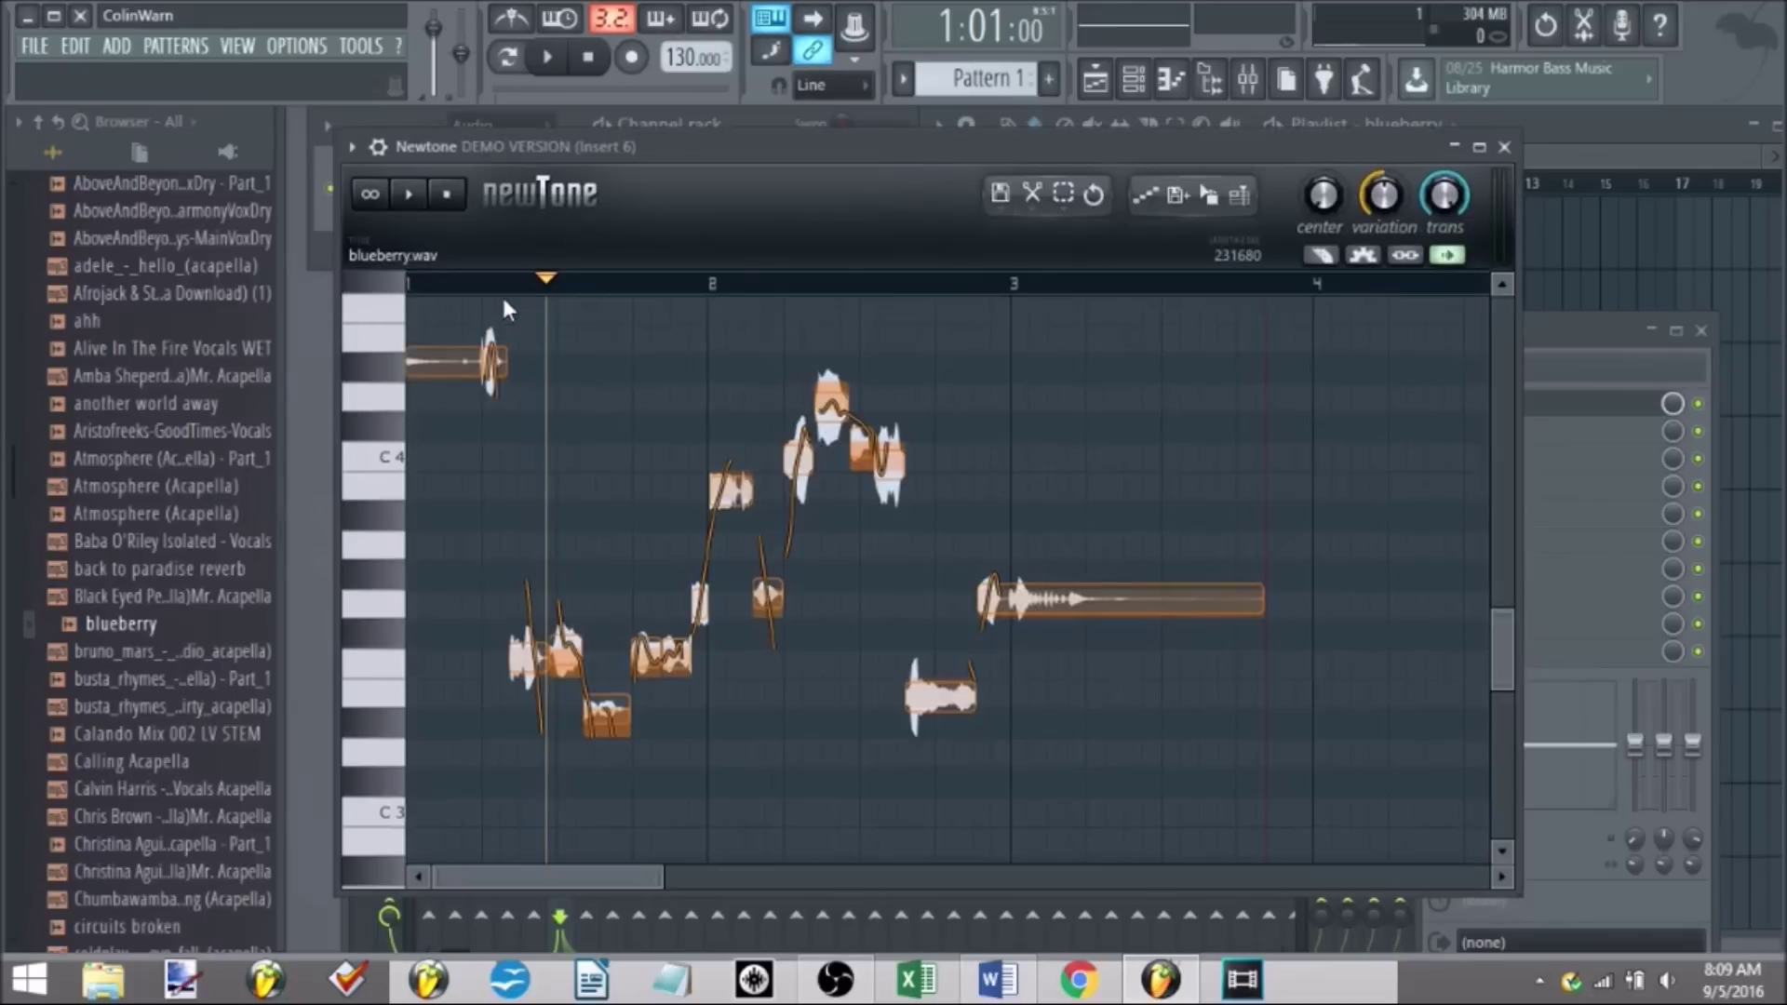
- Play the uncorrected vocal in Newtone from its beginning
click(406, 284)
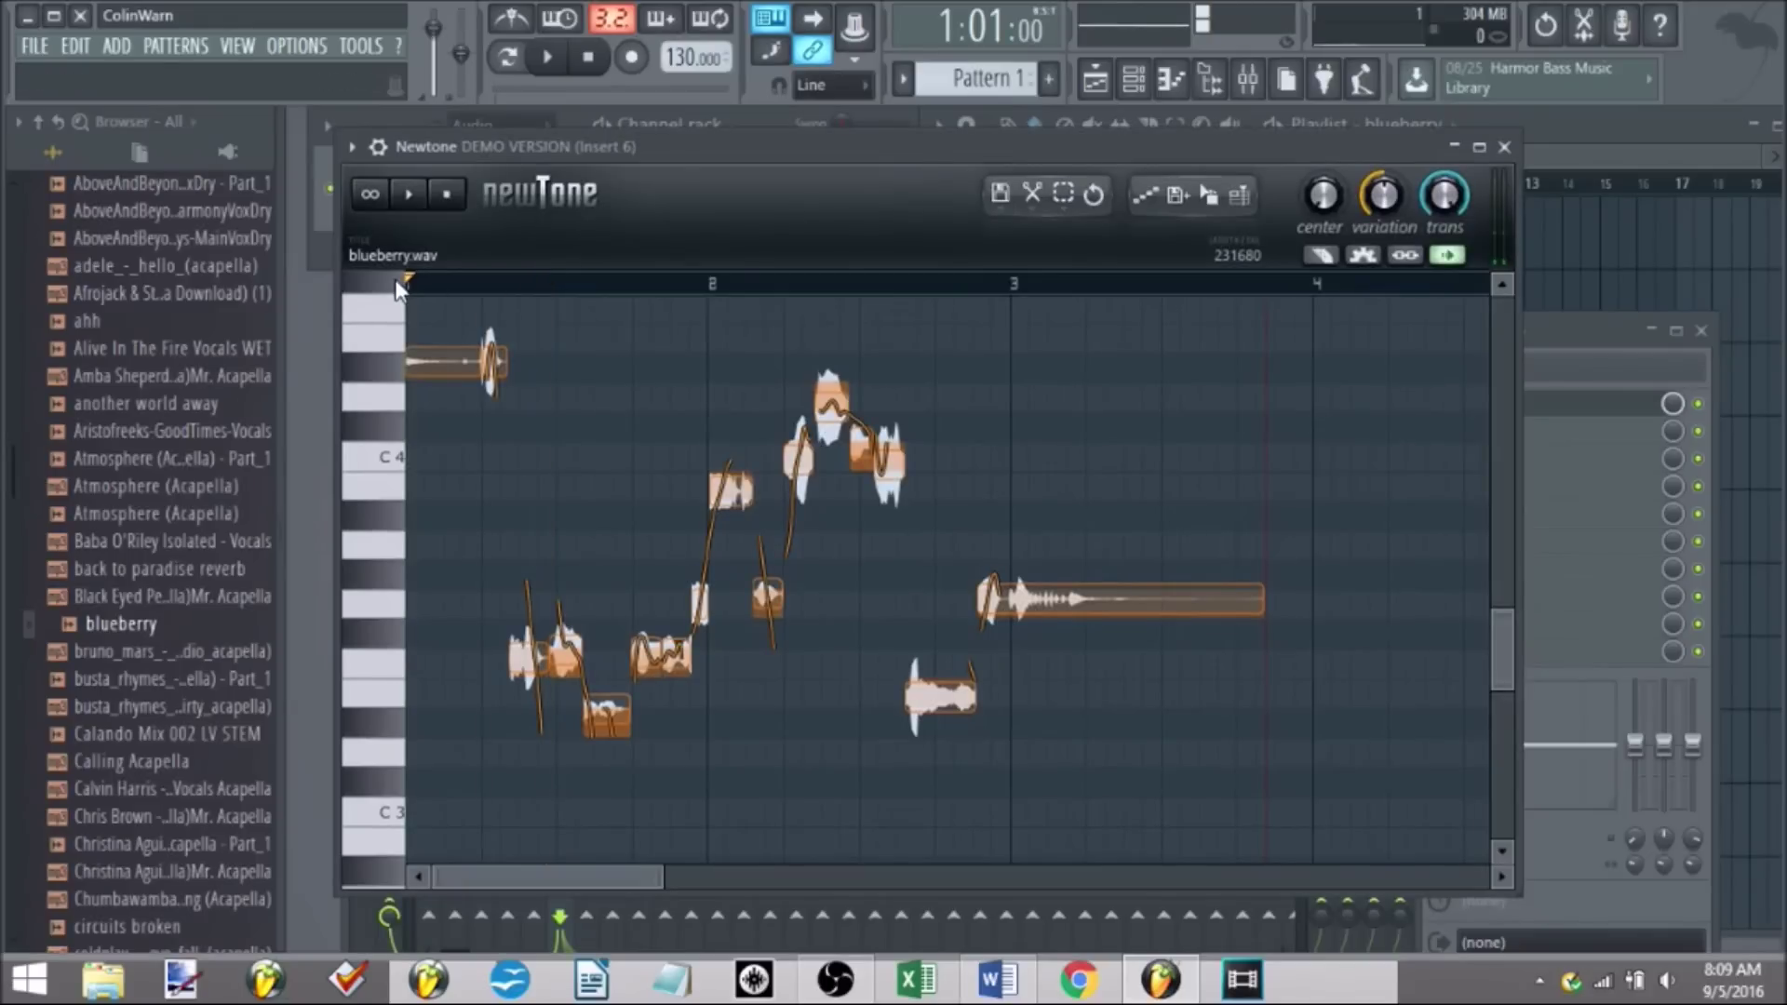
click(416, 209)
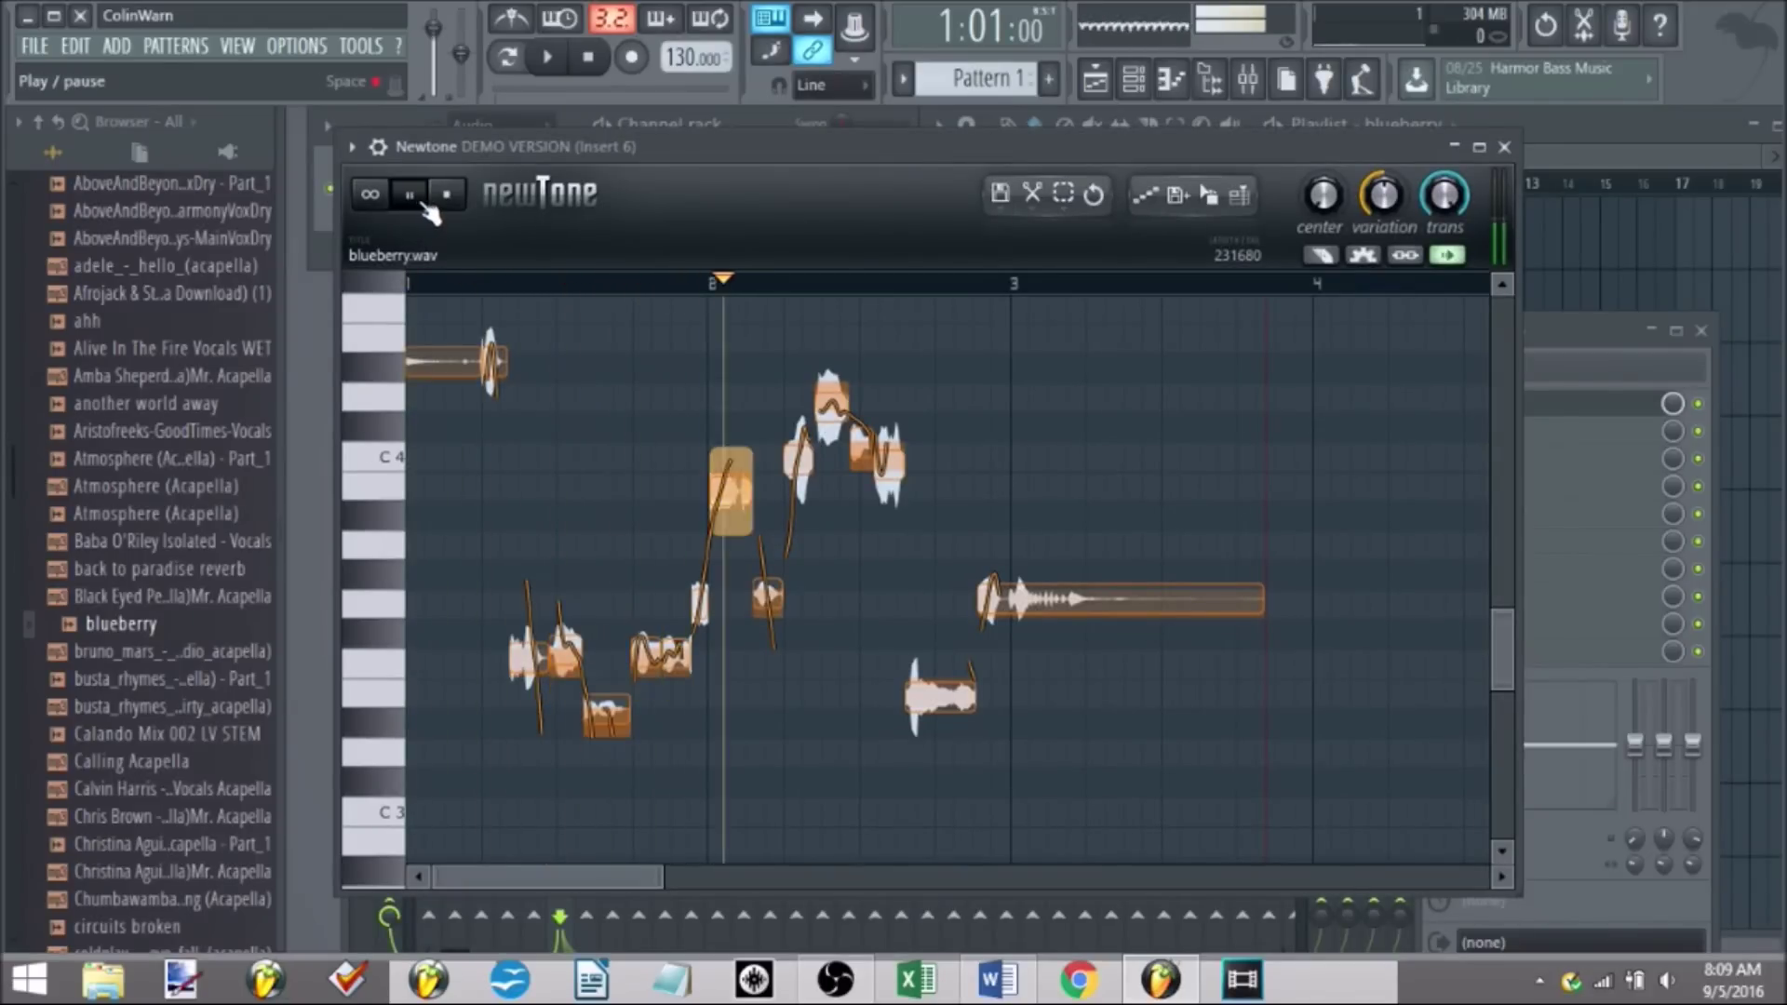
click(448, 195)
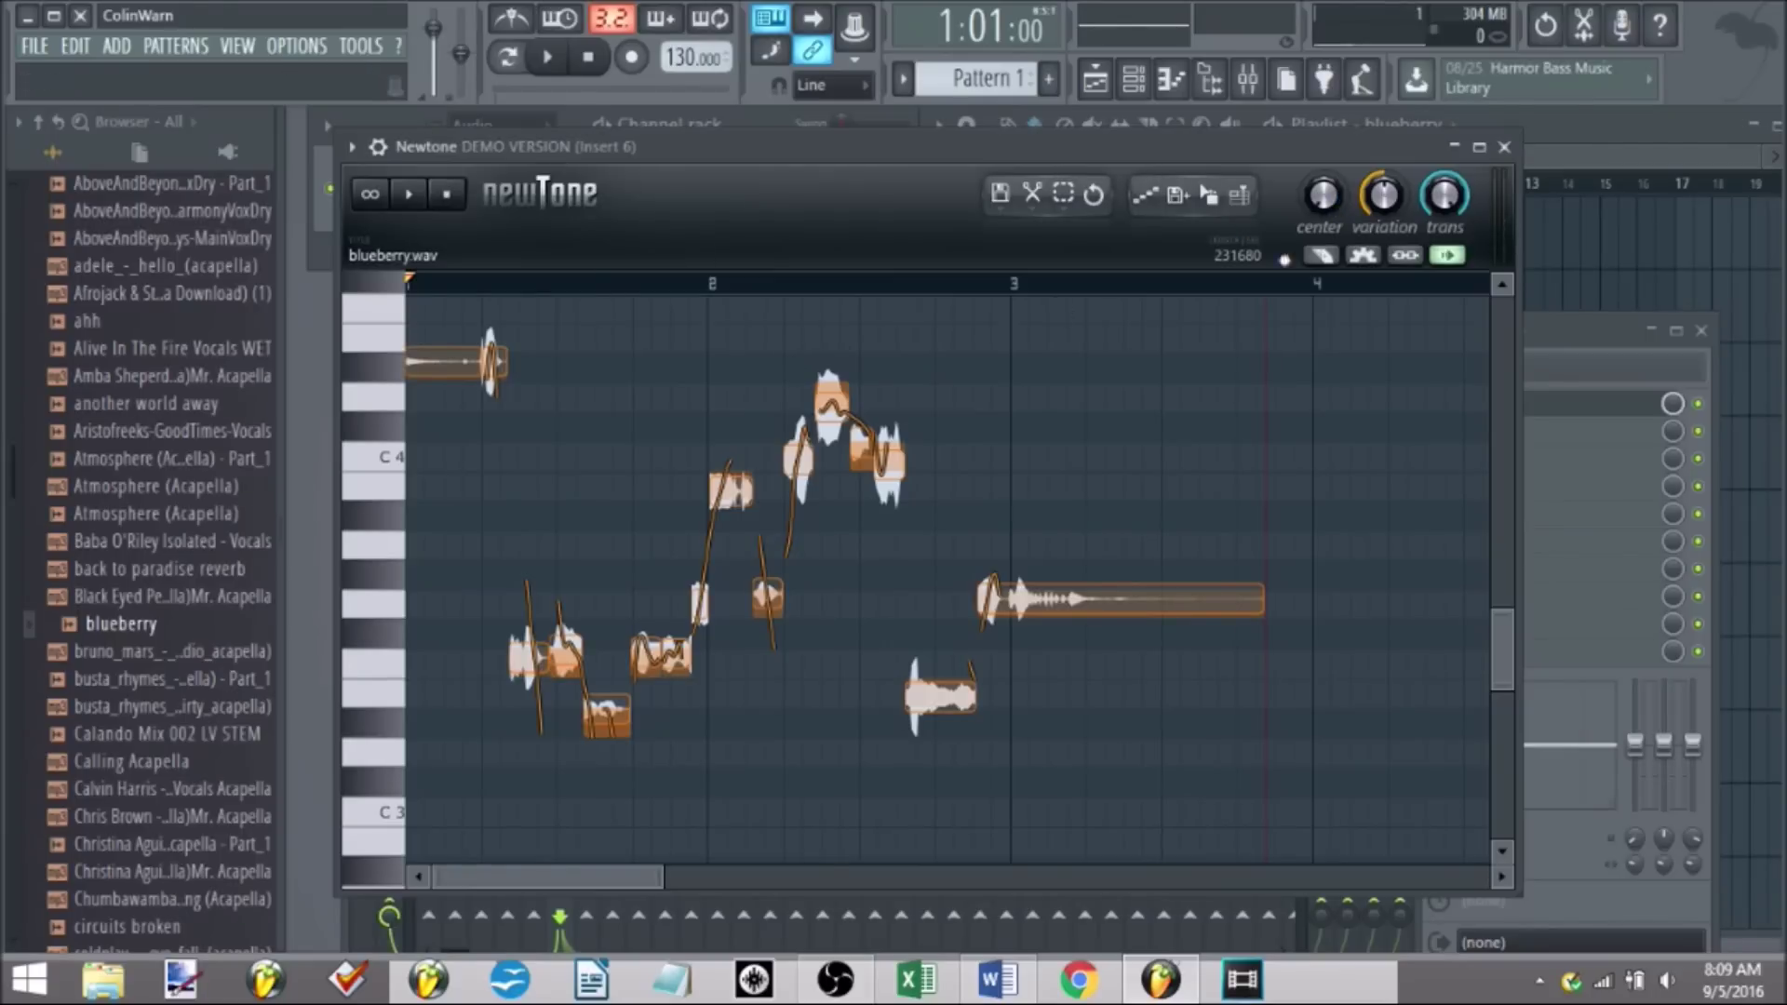
- Set Newtone's center to maximum and its variation and trans to minimum, and play back the vocal
drag(1320, 199, 1321, 149)
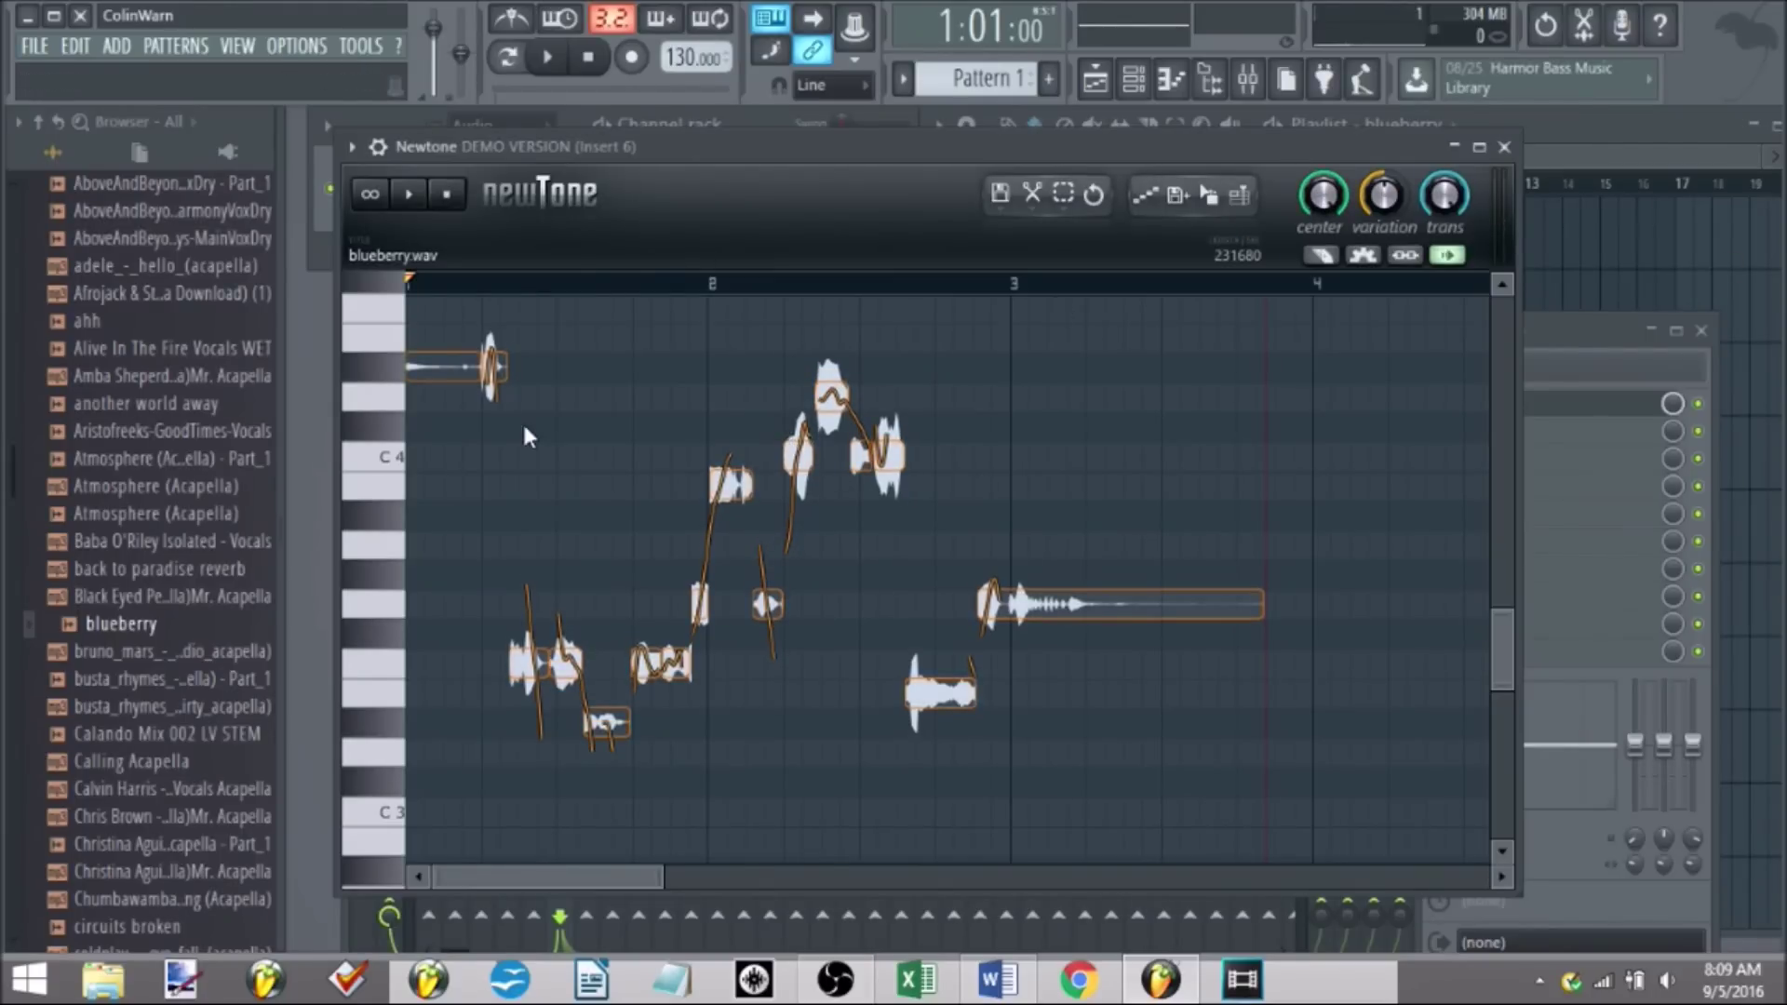
drag(1383, 196, 1383, 242)
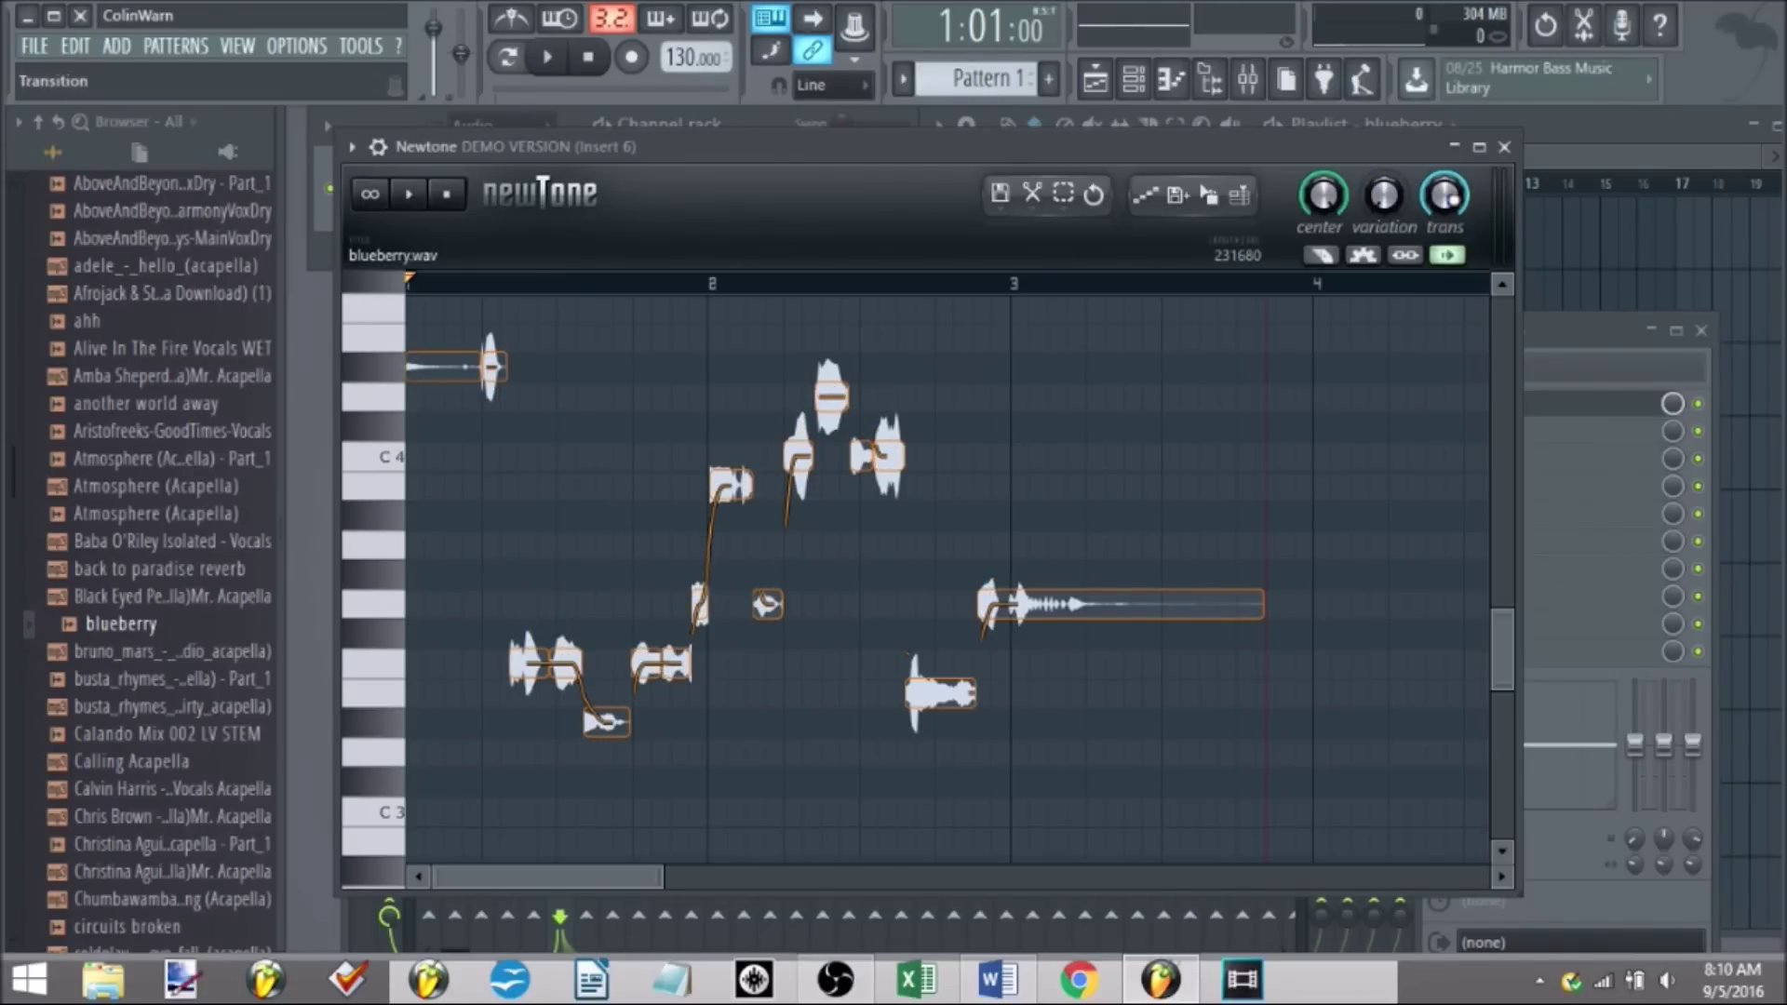
drag(1444, 195, 1444, 244)
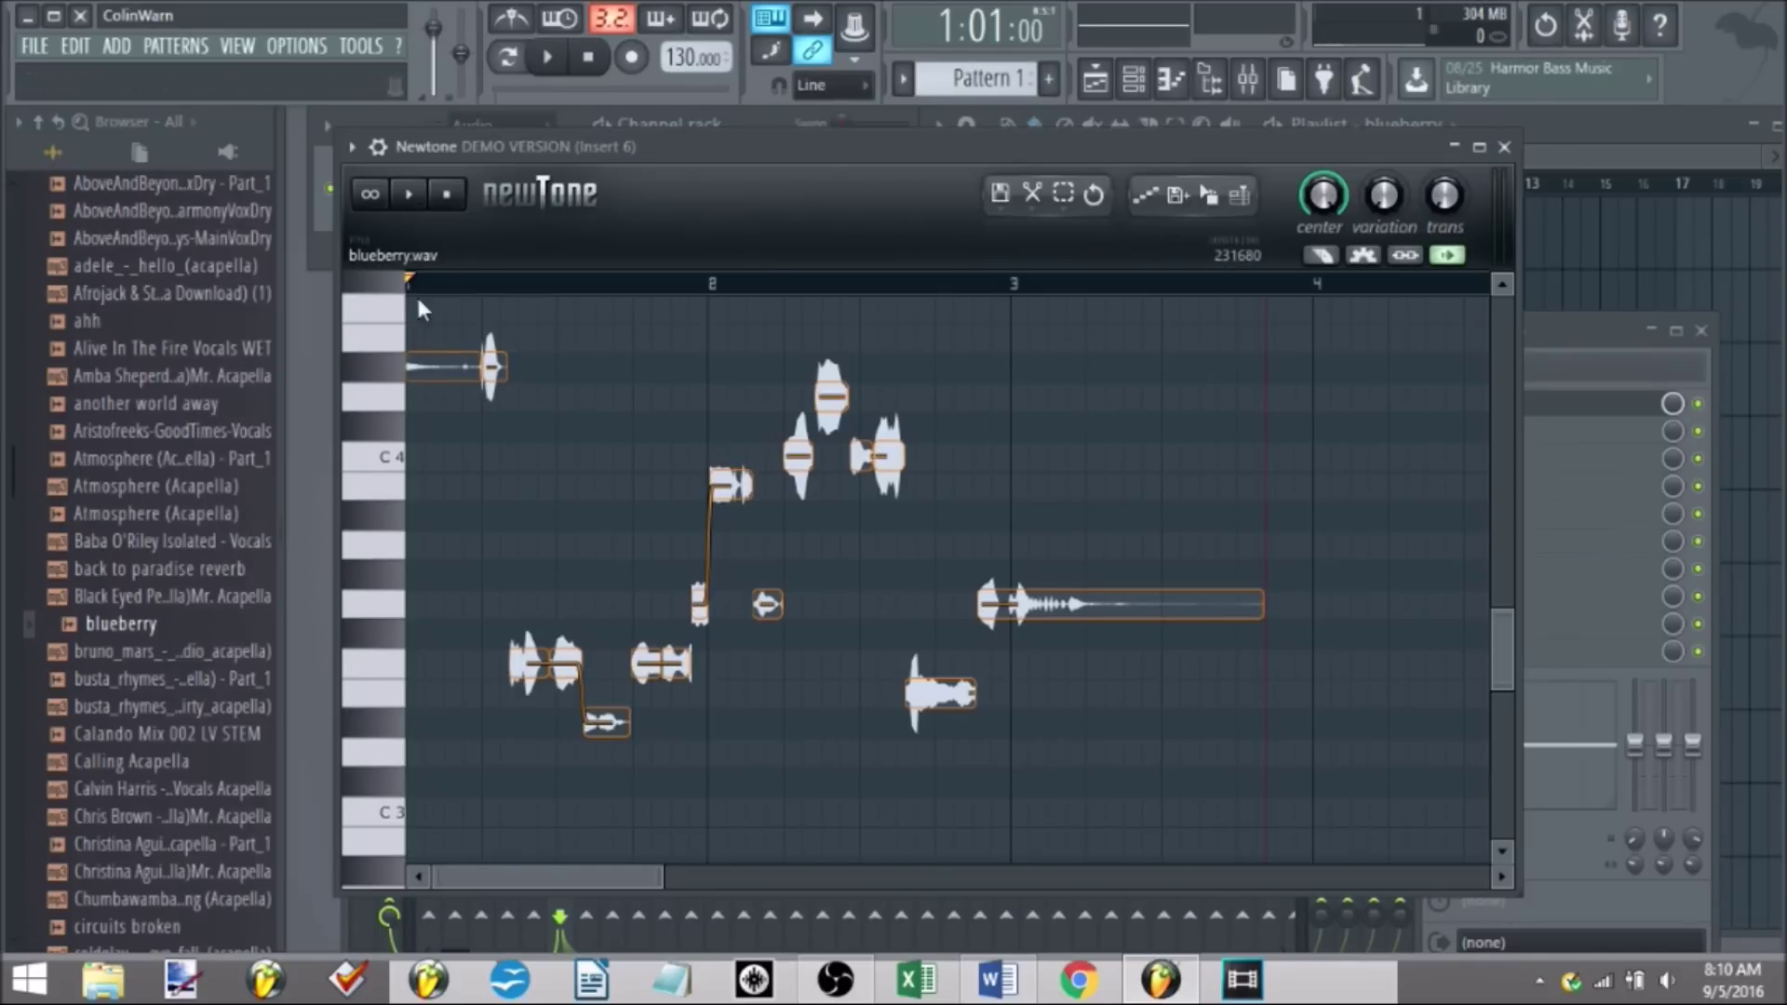
click(421, 202)
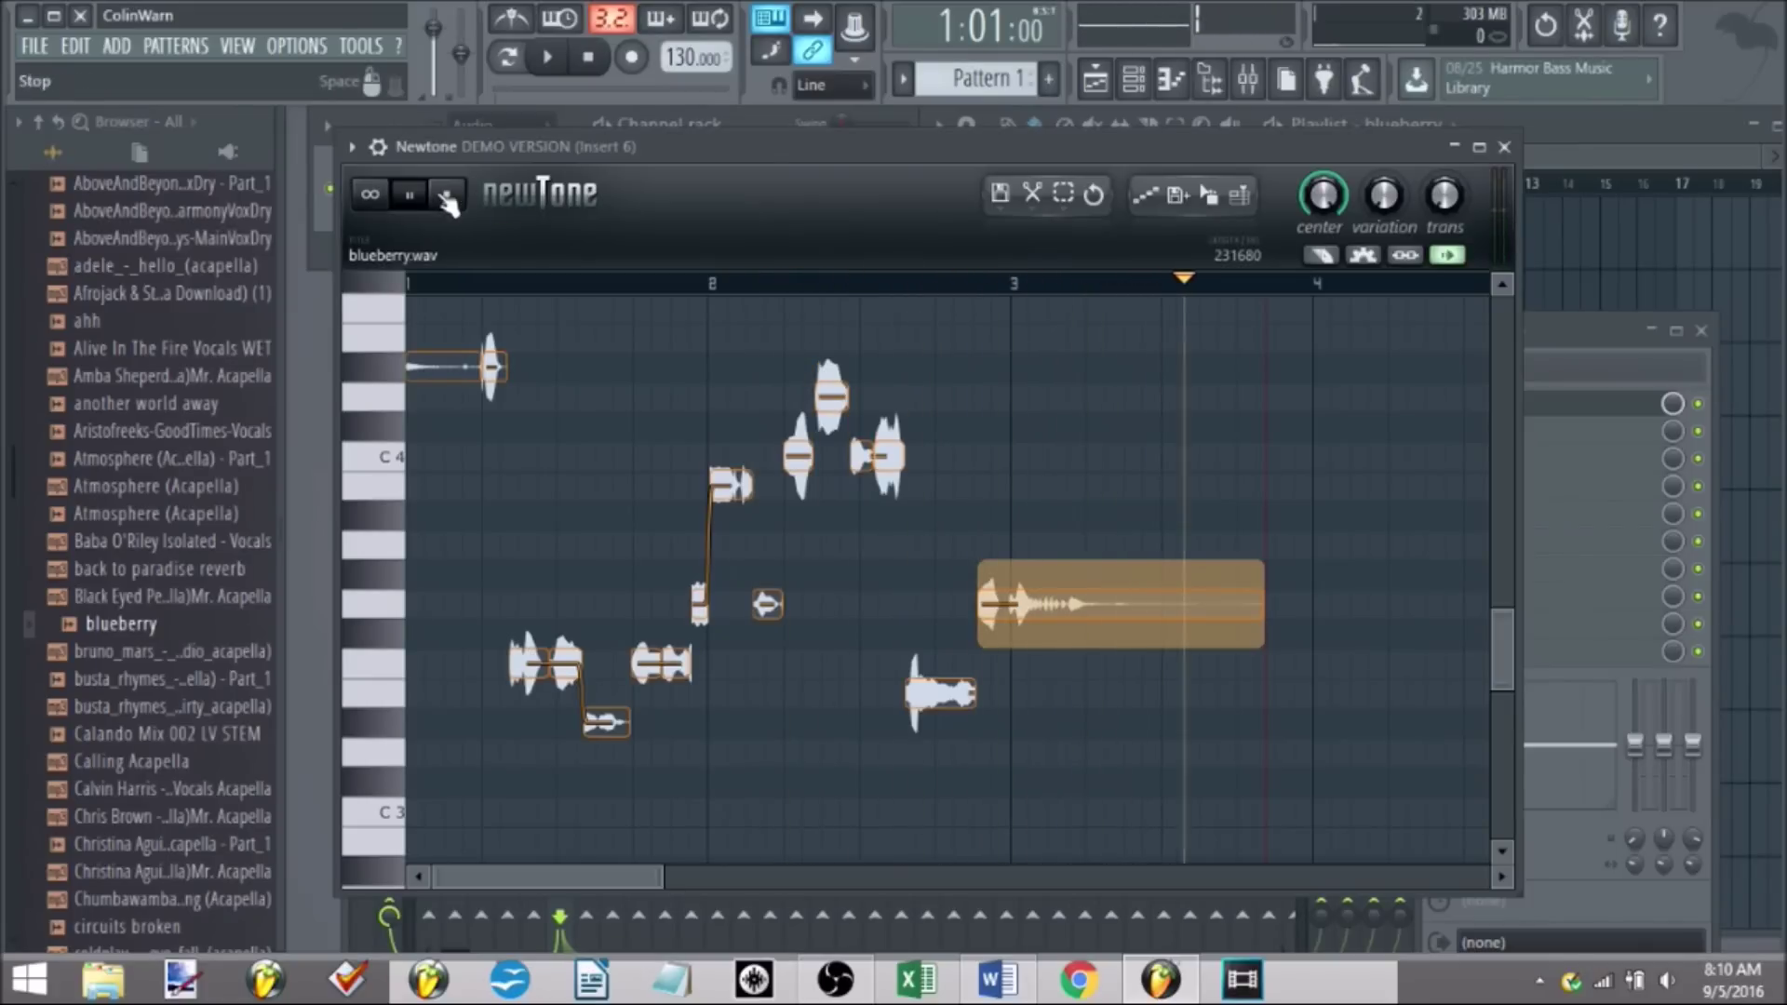
click(419, 199)
- Soften Newtone's correction with slightly less center and more variation and trans, and play back the vocal
drag(1389, 203, 1384, 164)
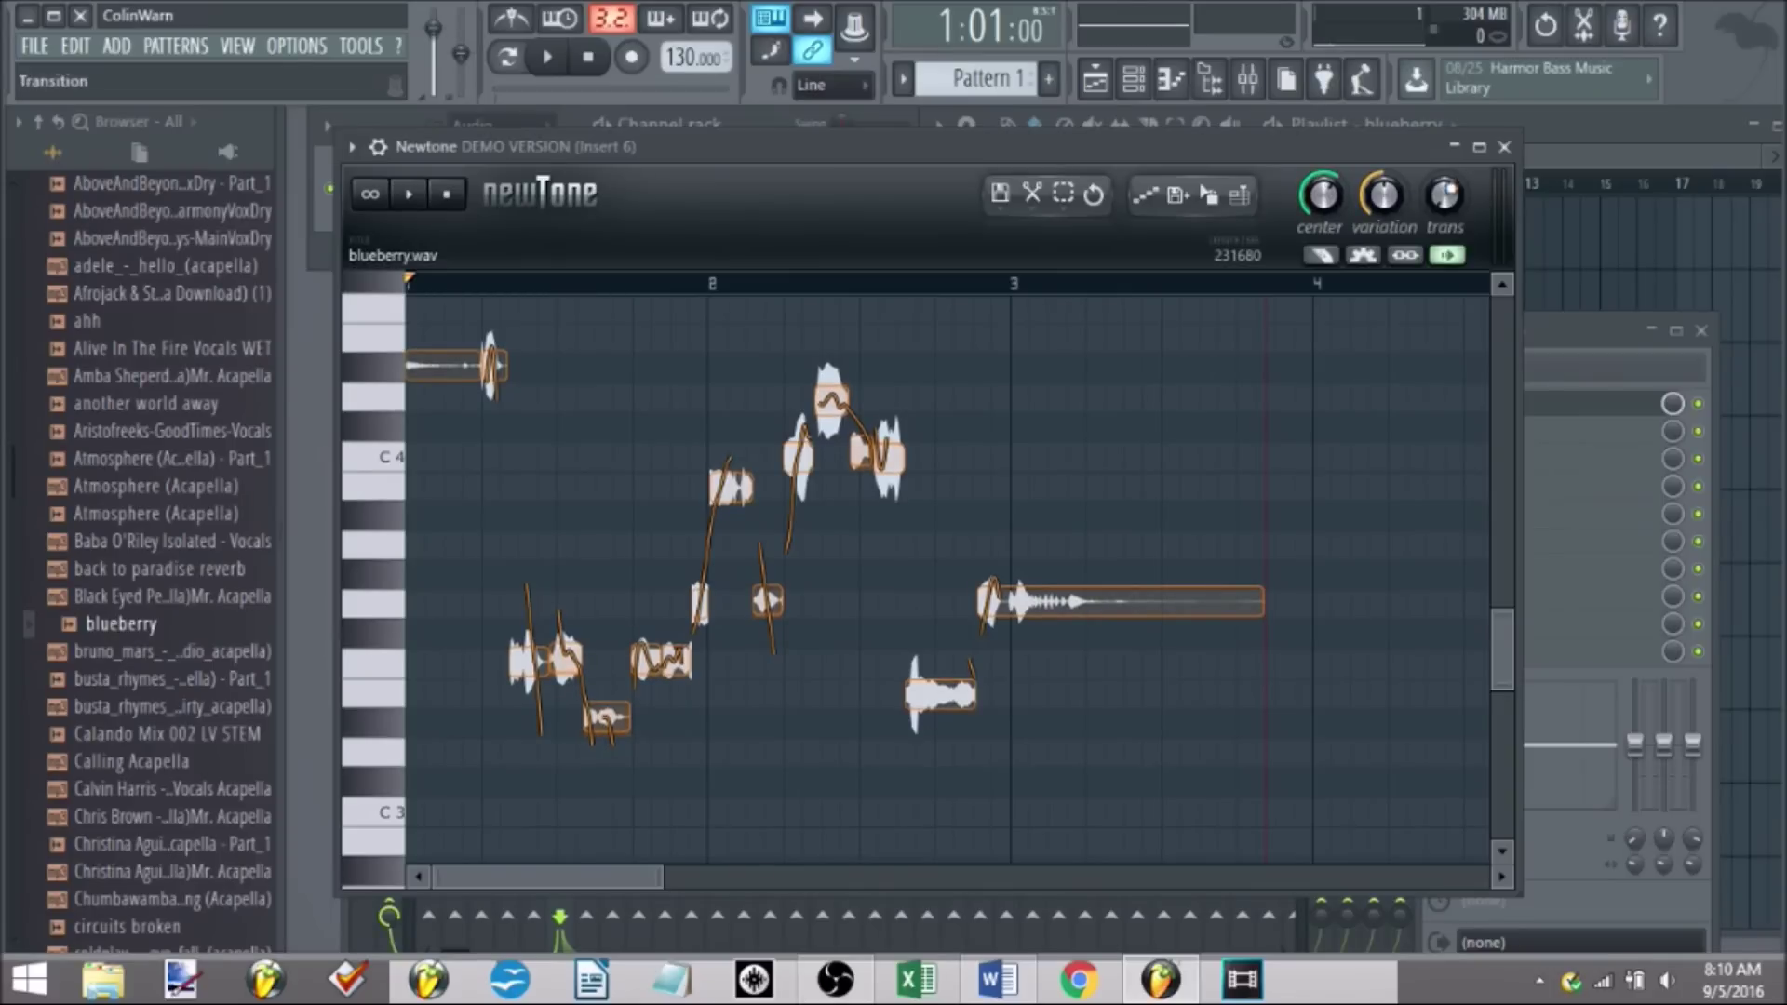
drag(1445, 195, 1444, 187)
click(428, 193)
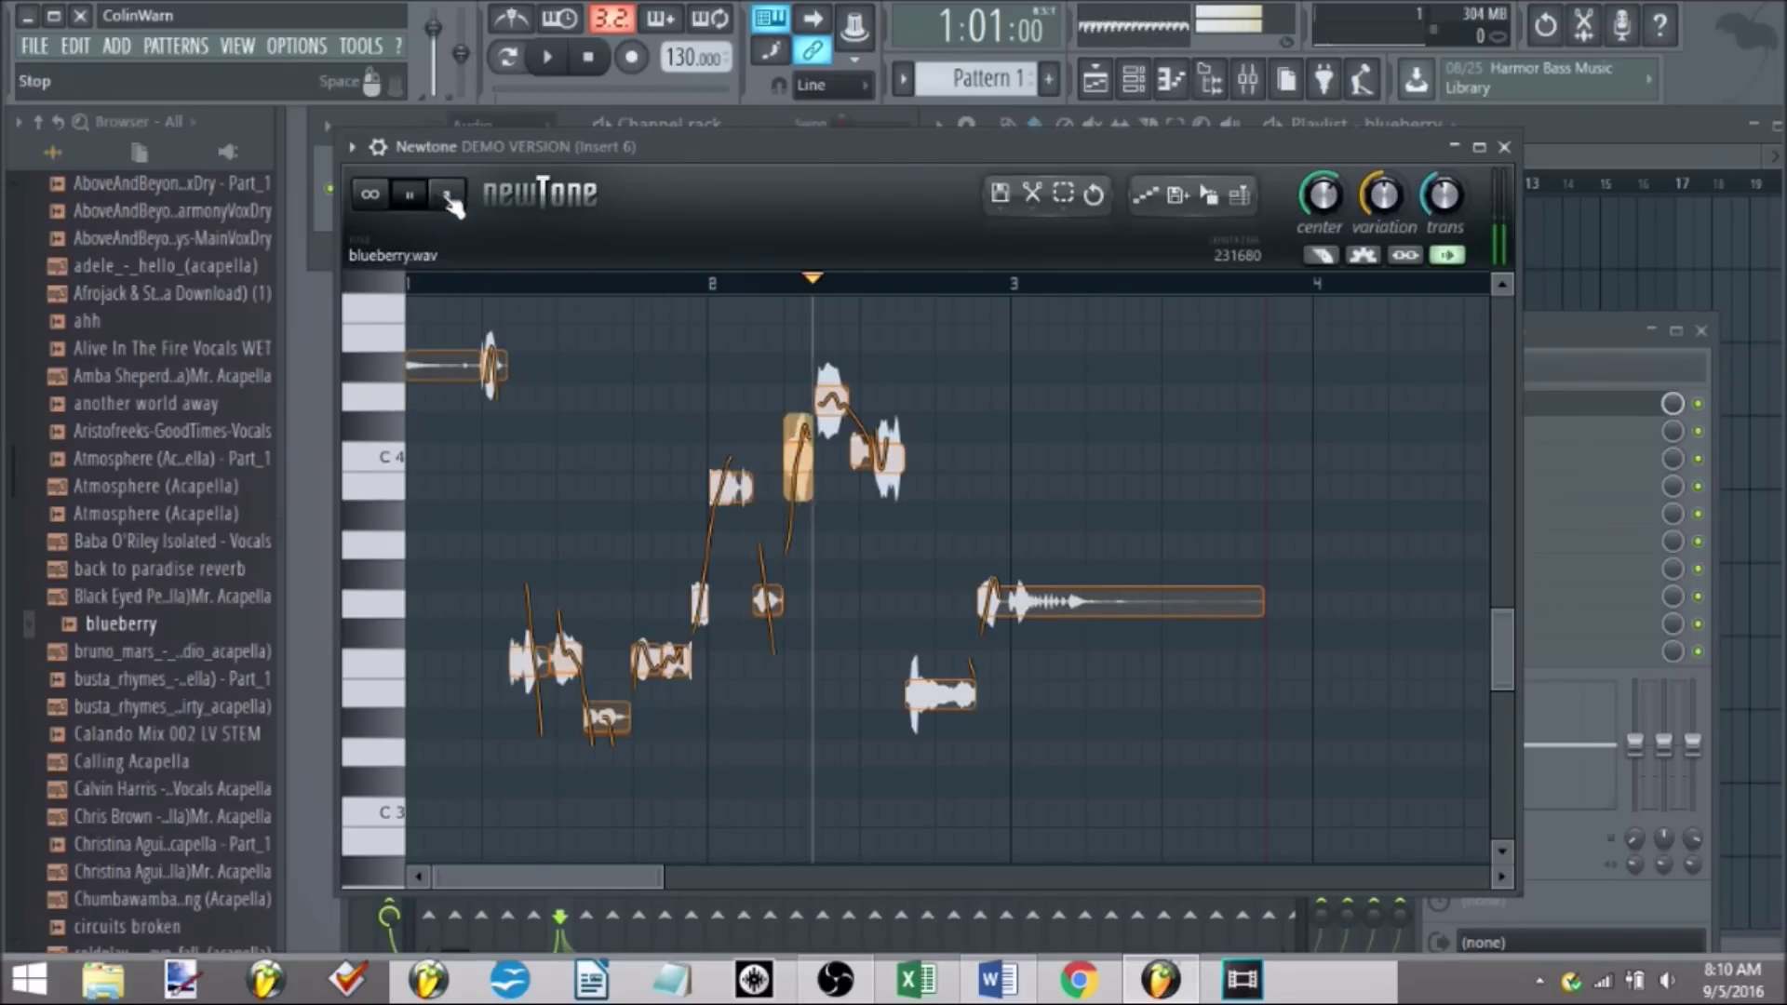
click(450, 210)
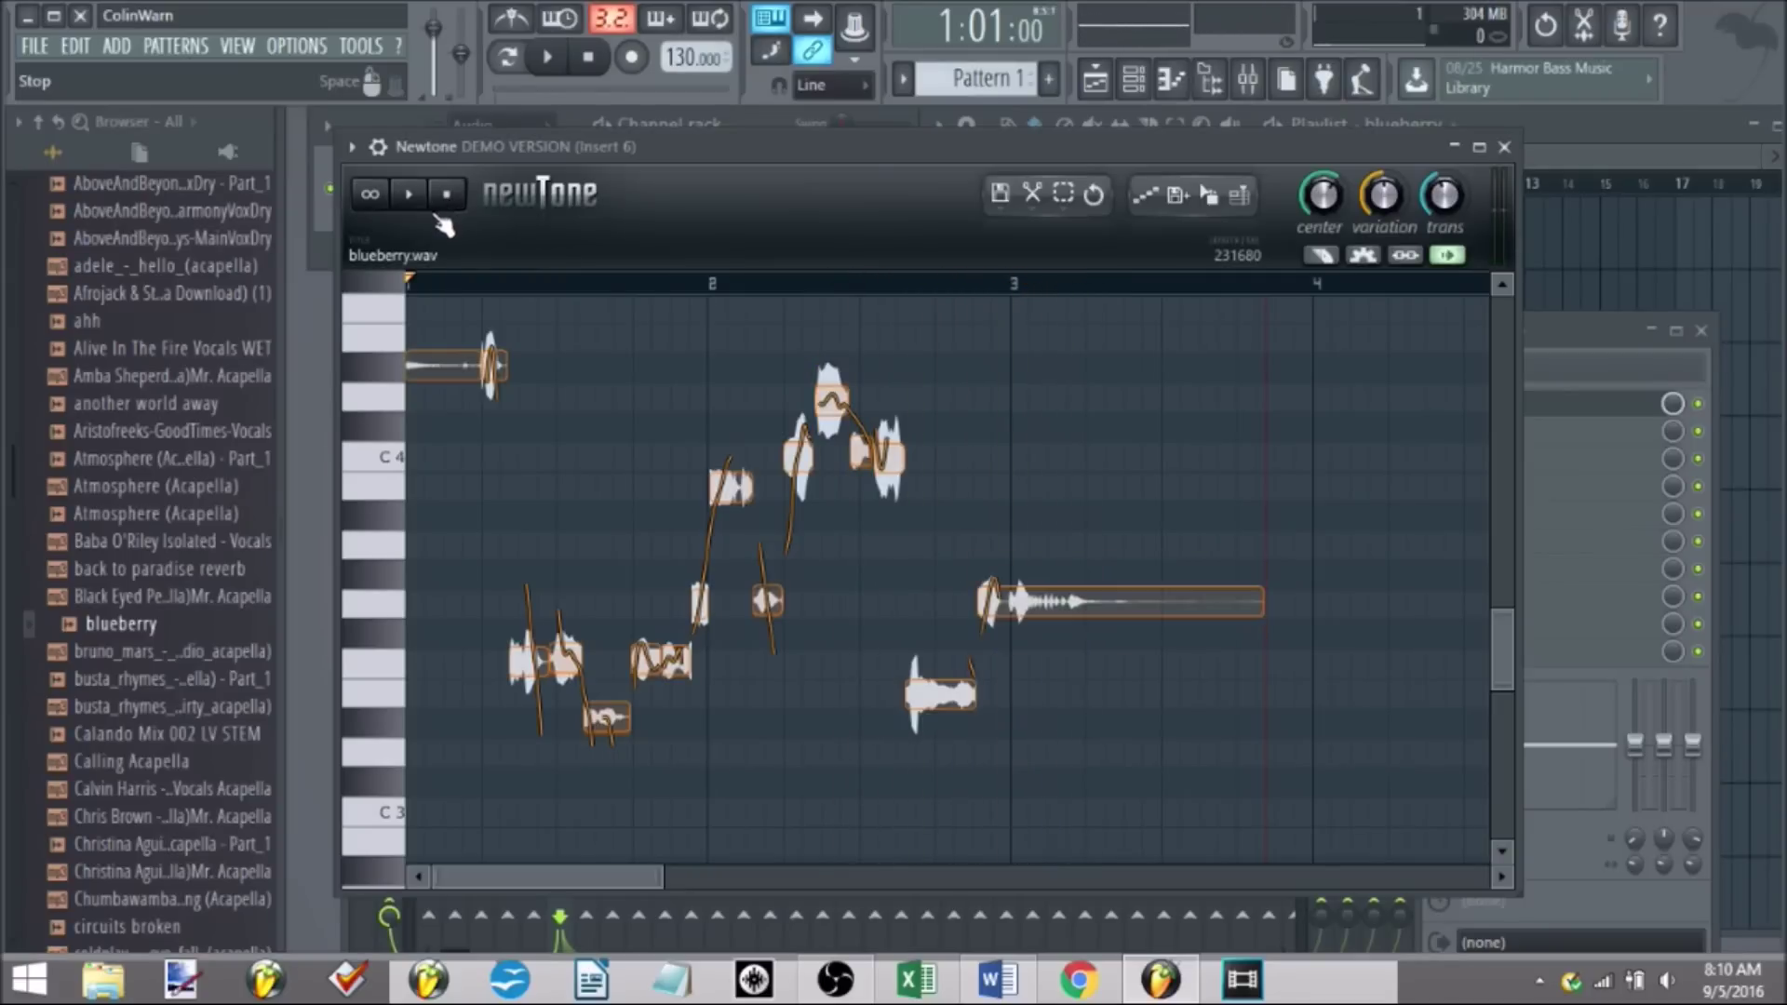
- Close Newtone and replace it with Pitcher in slot 1 of Insert 6
click(1506, 147)
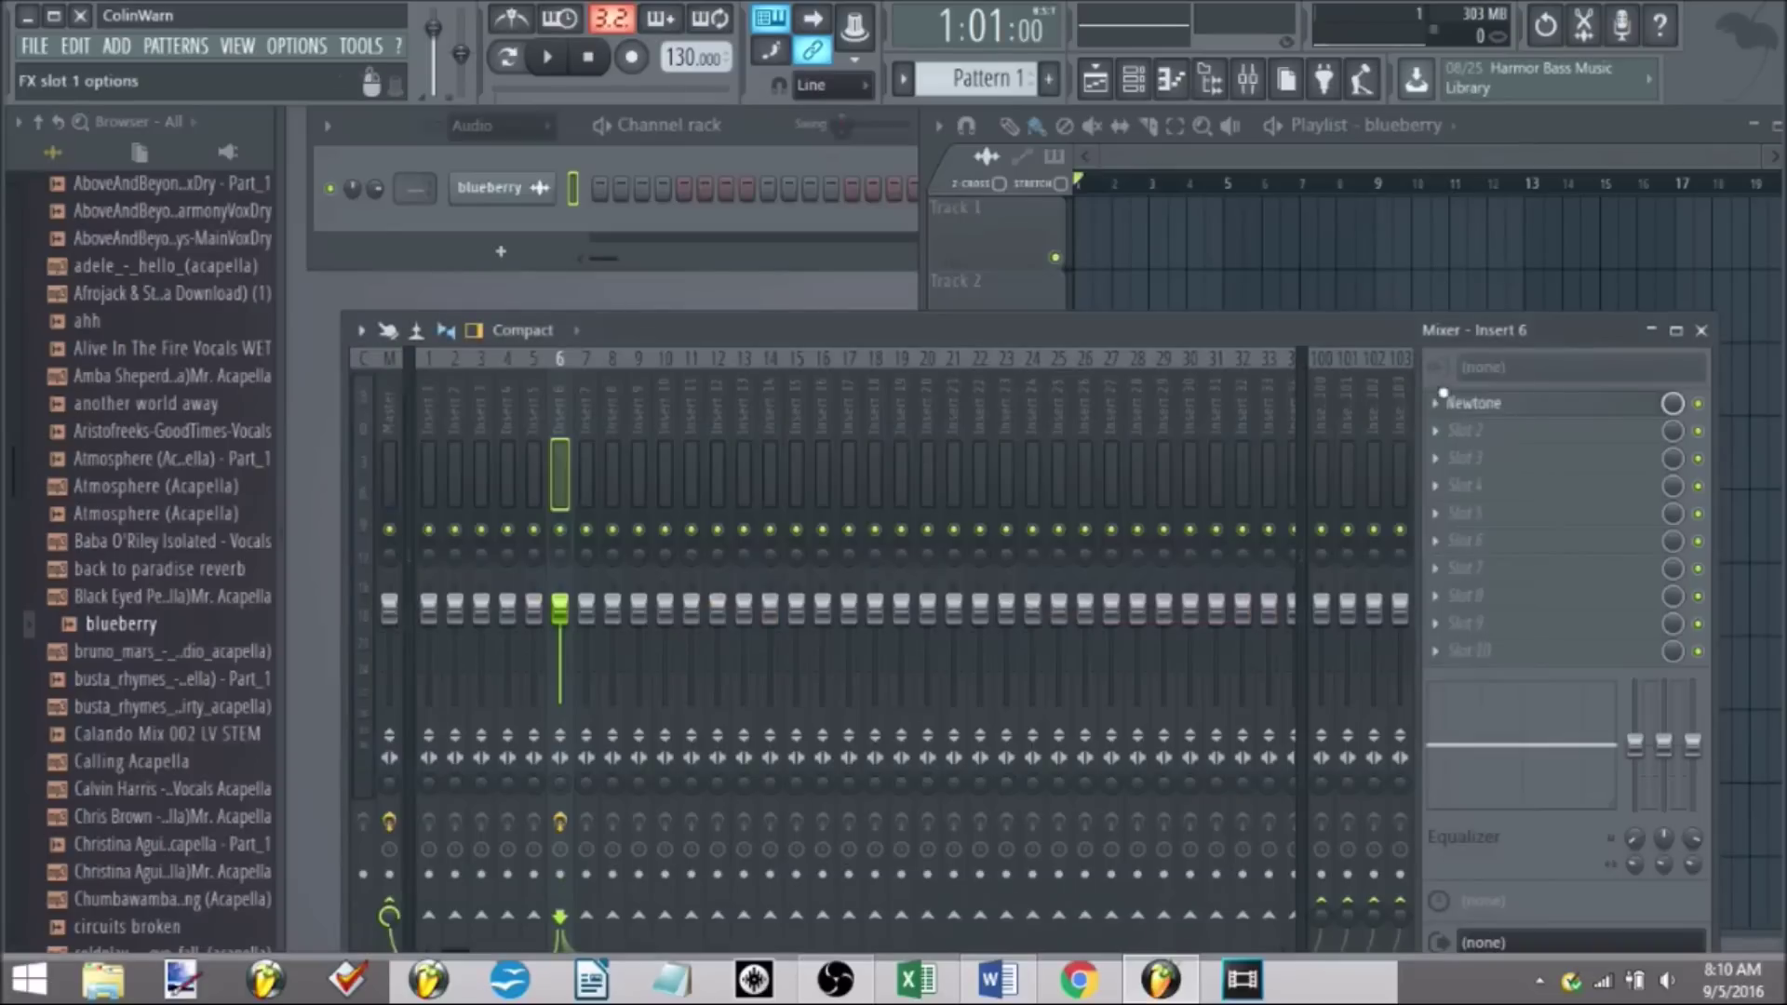
click(1443, 400)
mouse_move(1438, 370)
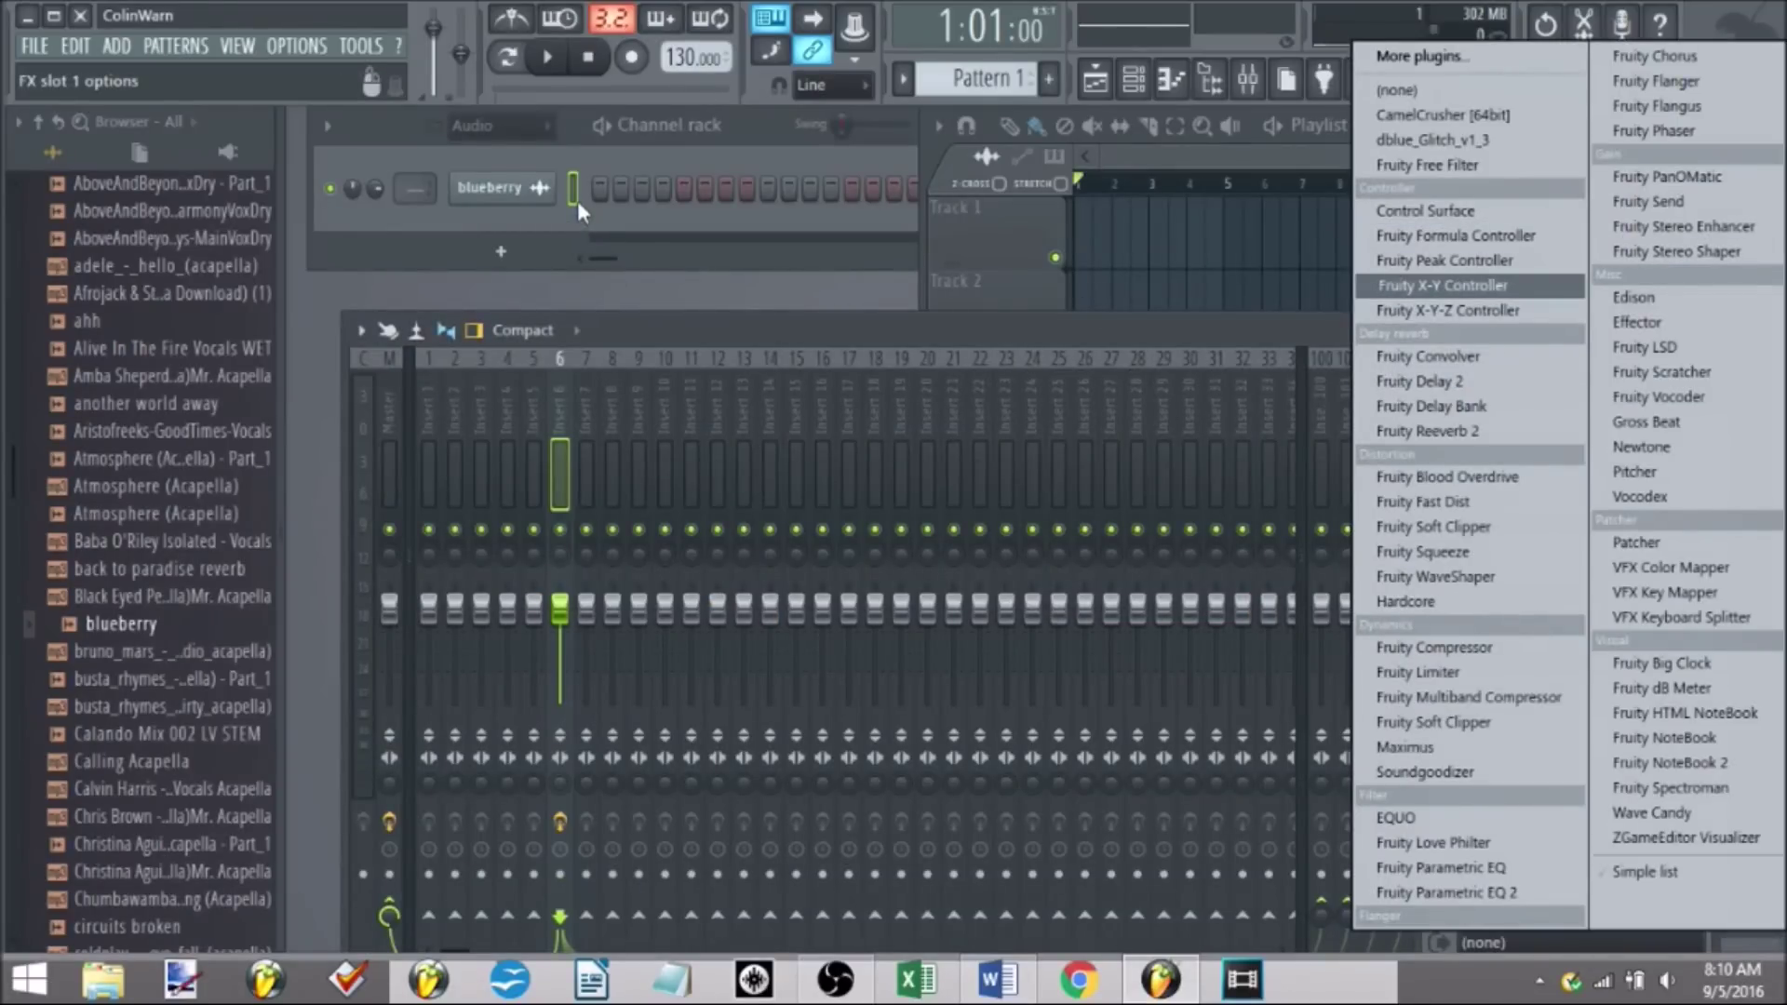
click(1654, 477)
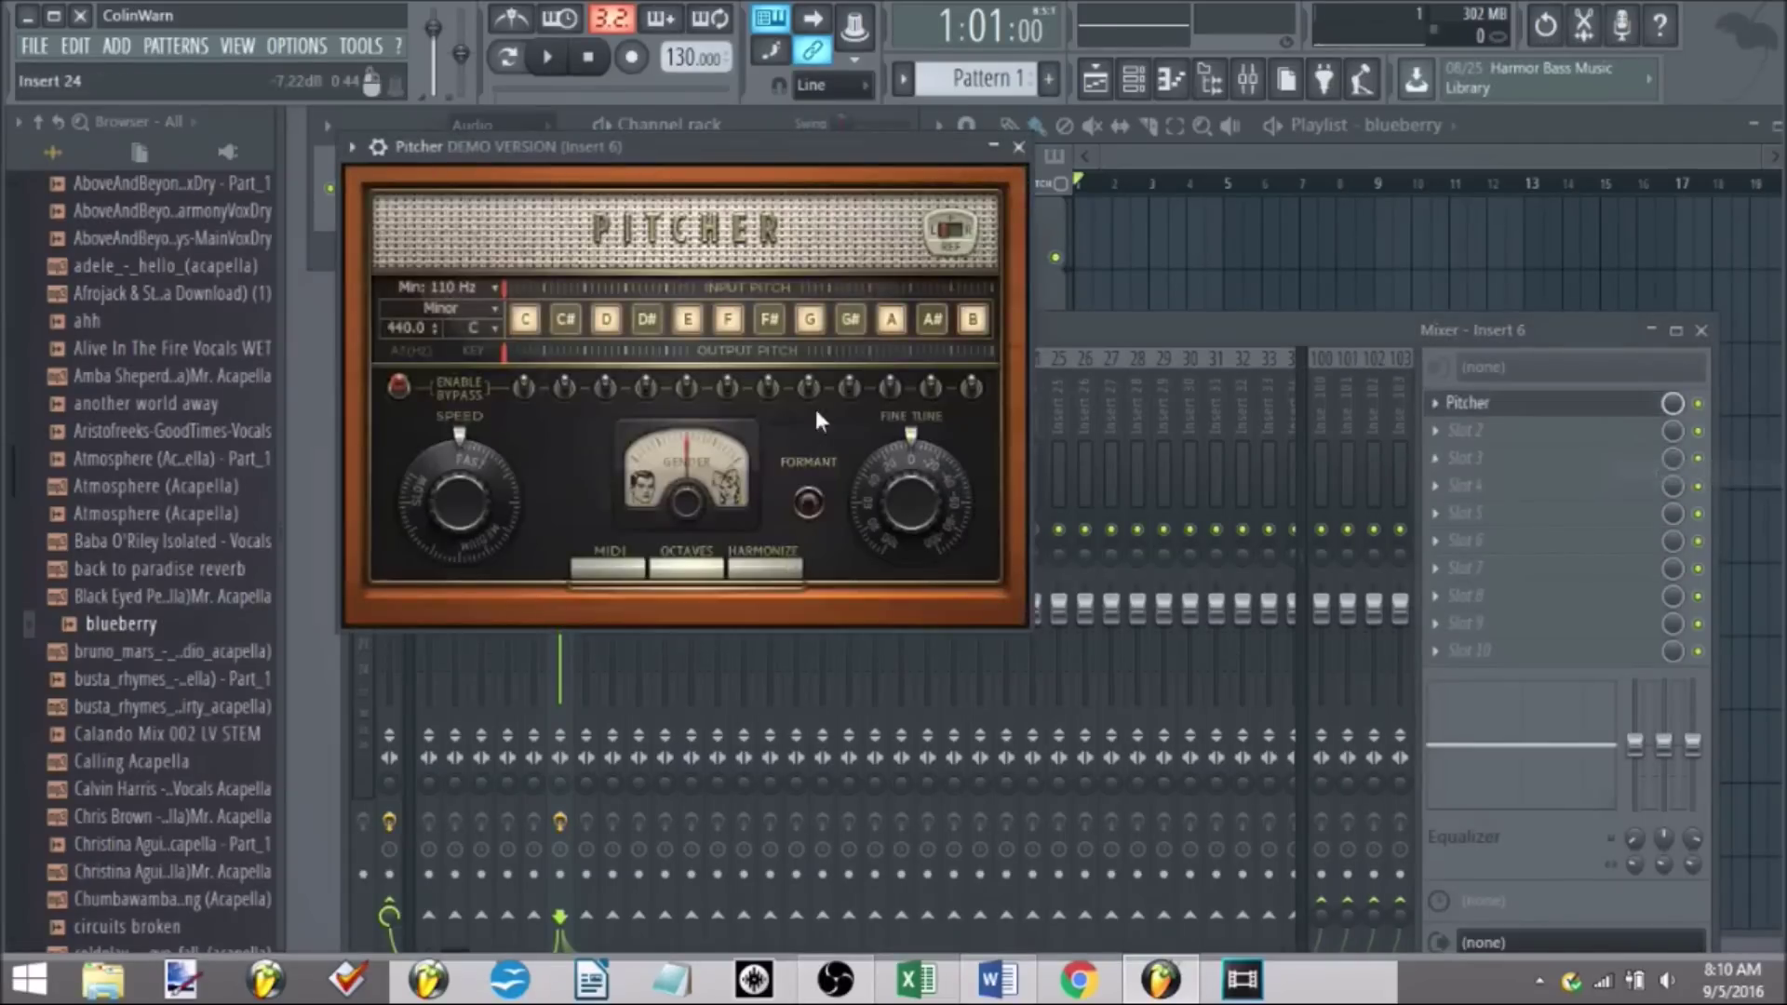
- Move the Pitcher window aside and route the selected blueberry channel to mixer track Insert 6
drag(708, 146, 1373, 232)
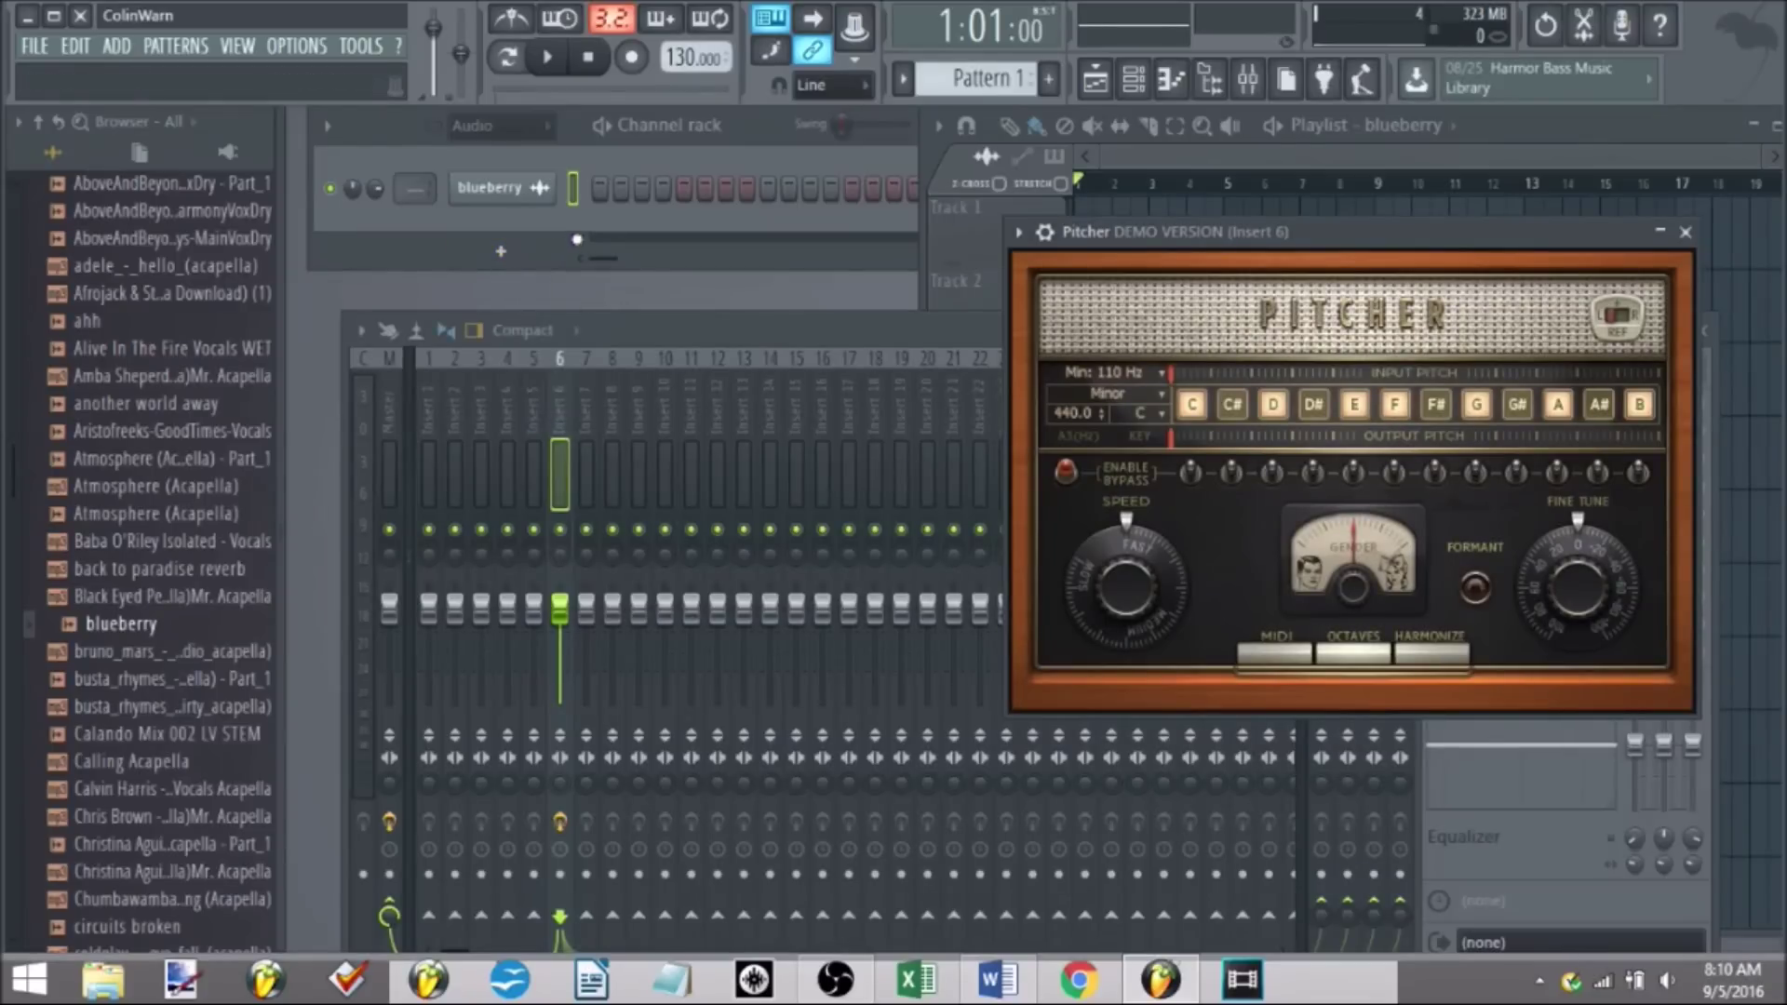
click(563, 411)
right_click(566, 411)
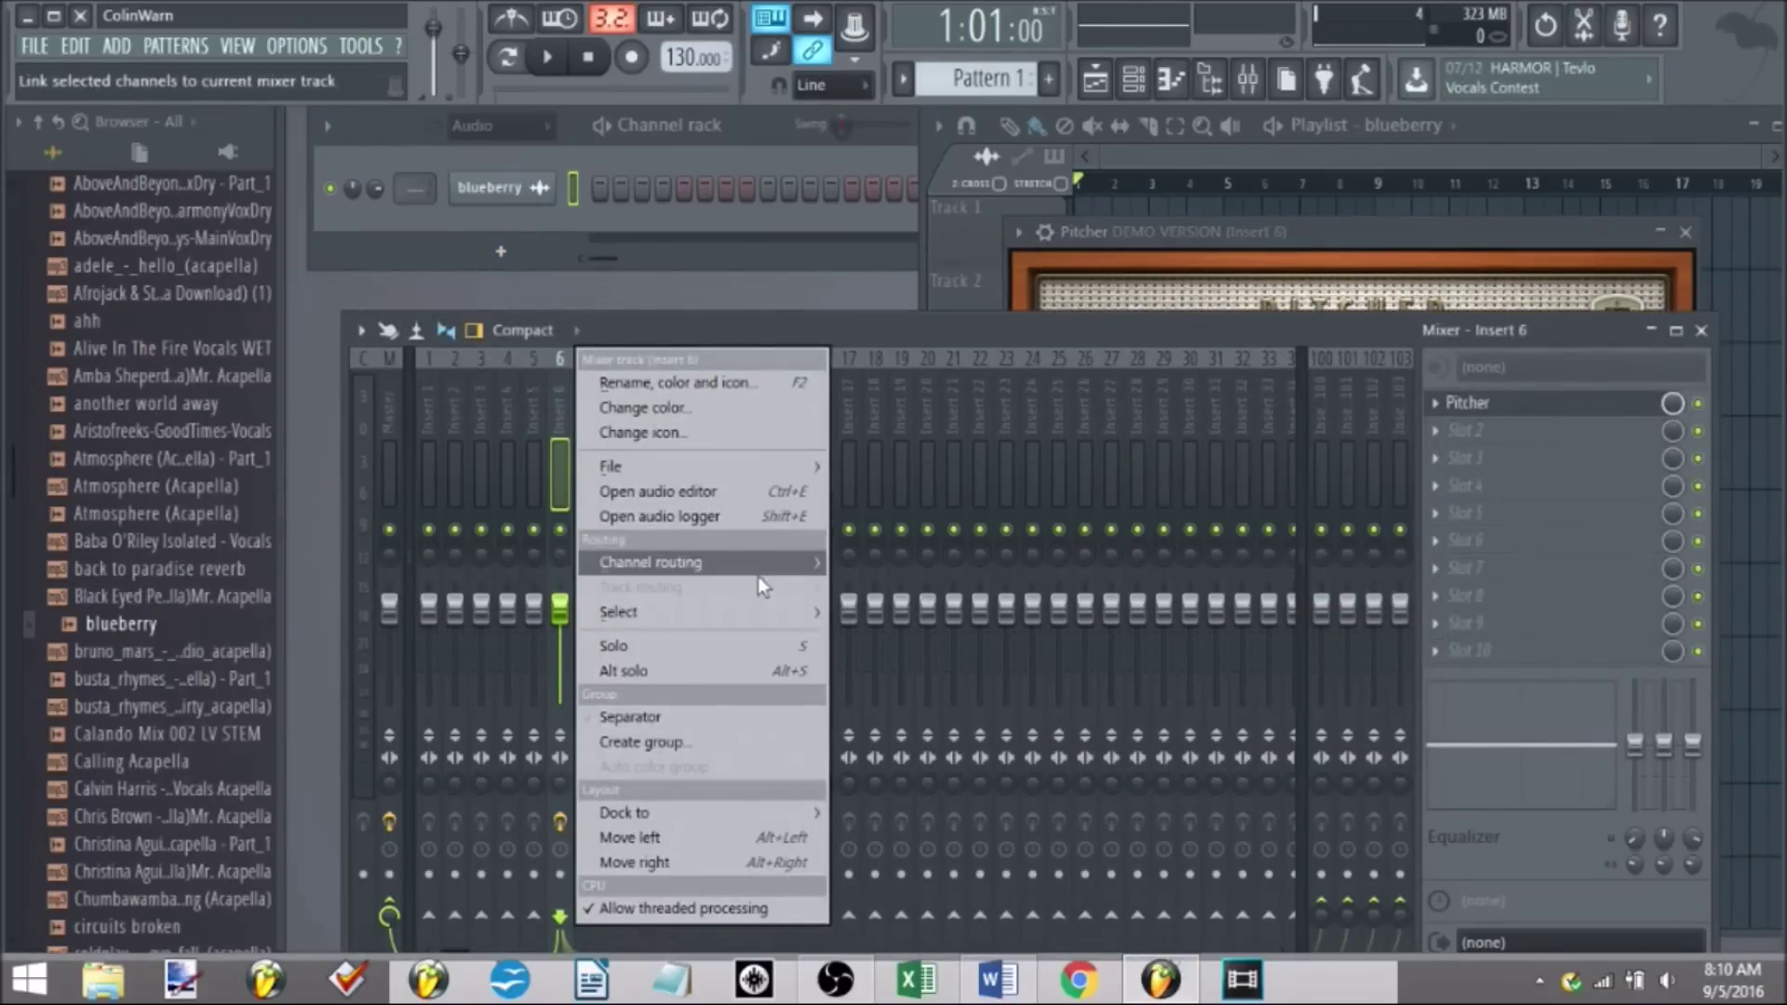
mouse_move(709, 566)
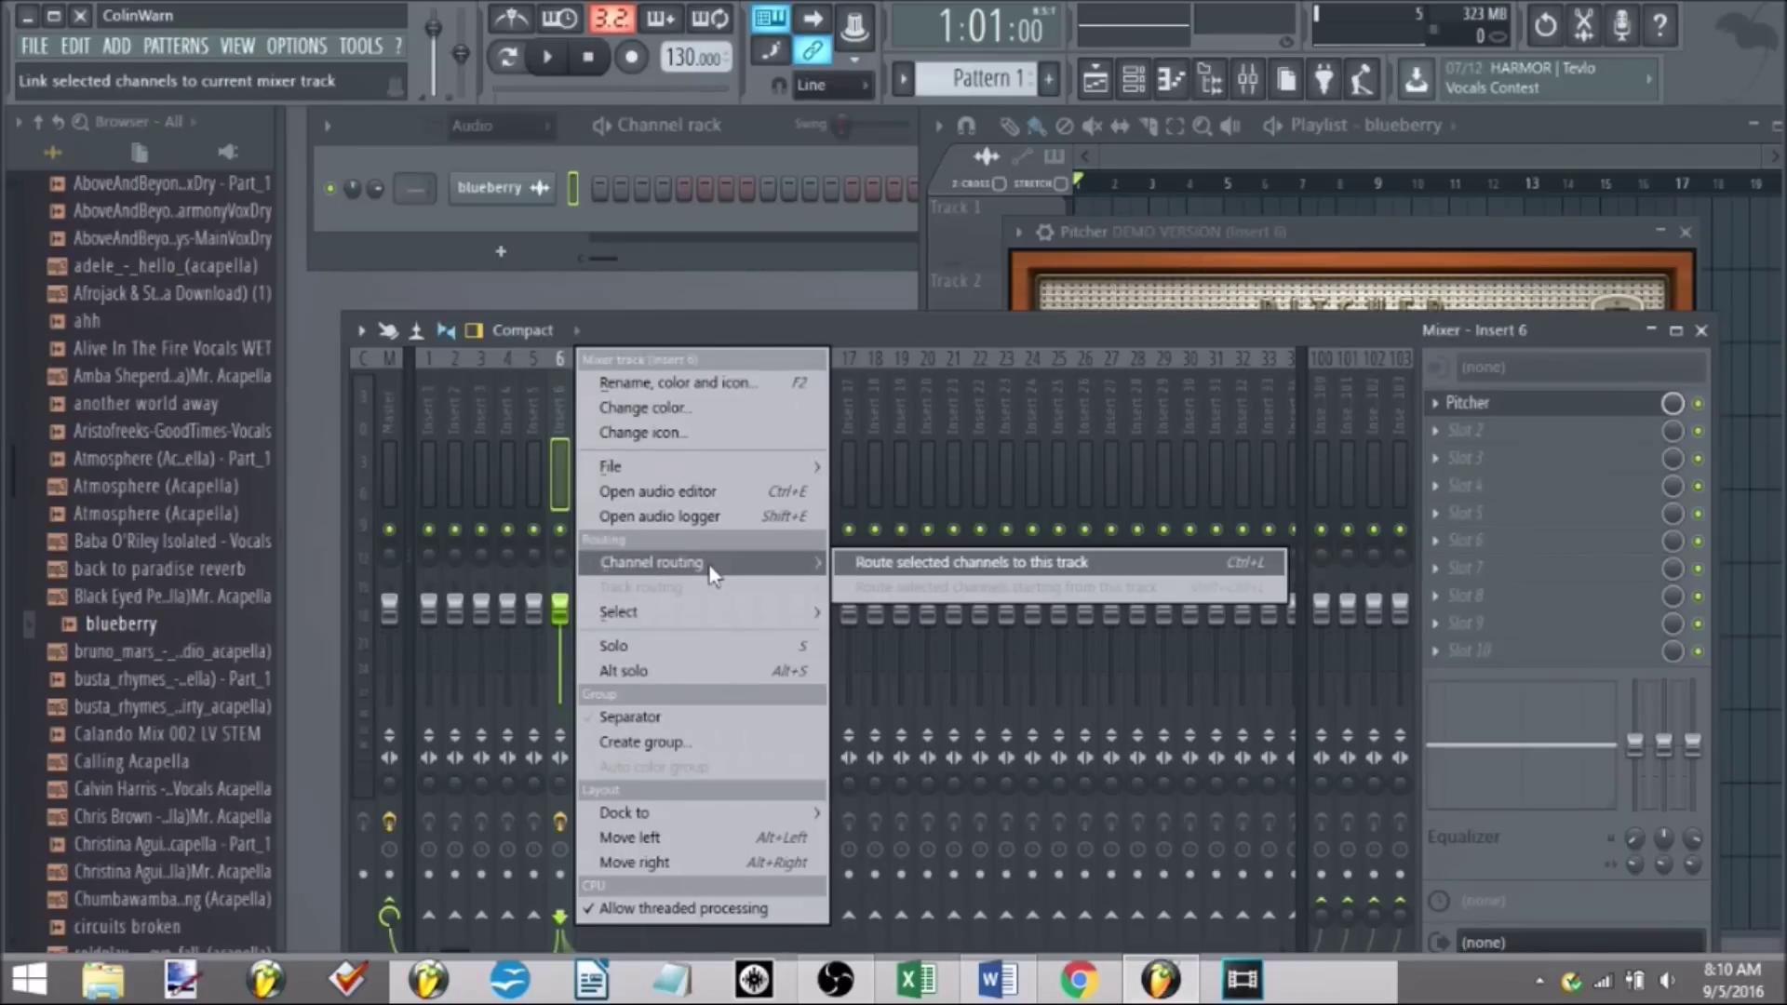
click(921, 564)
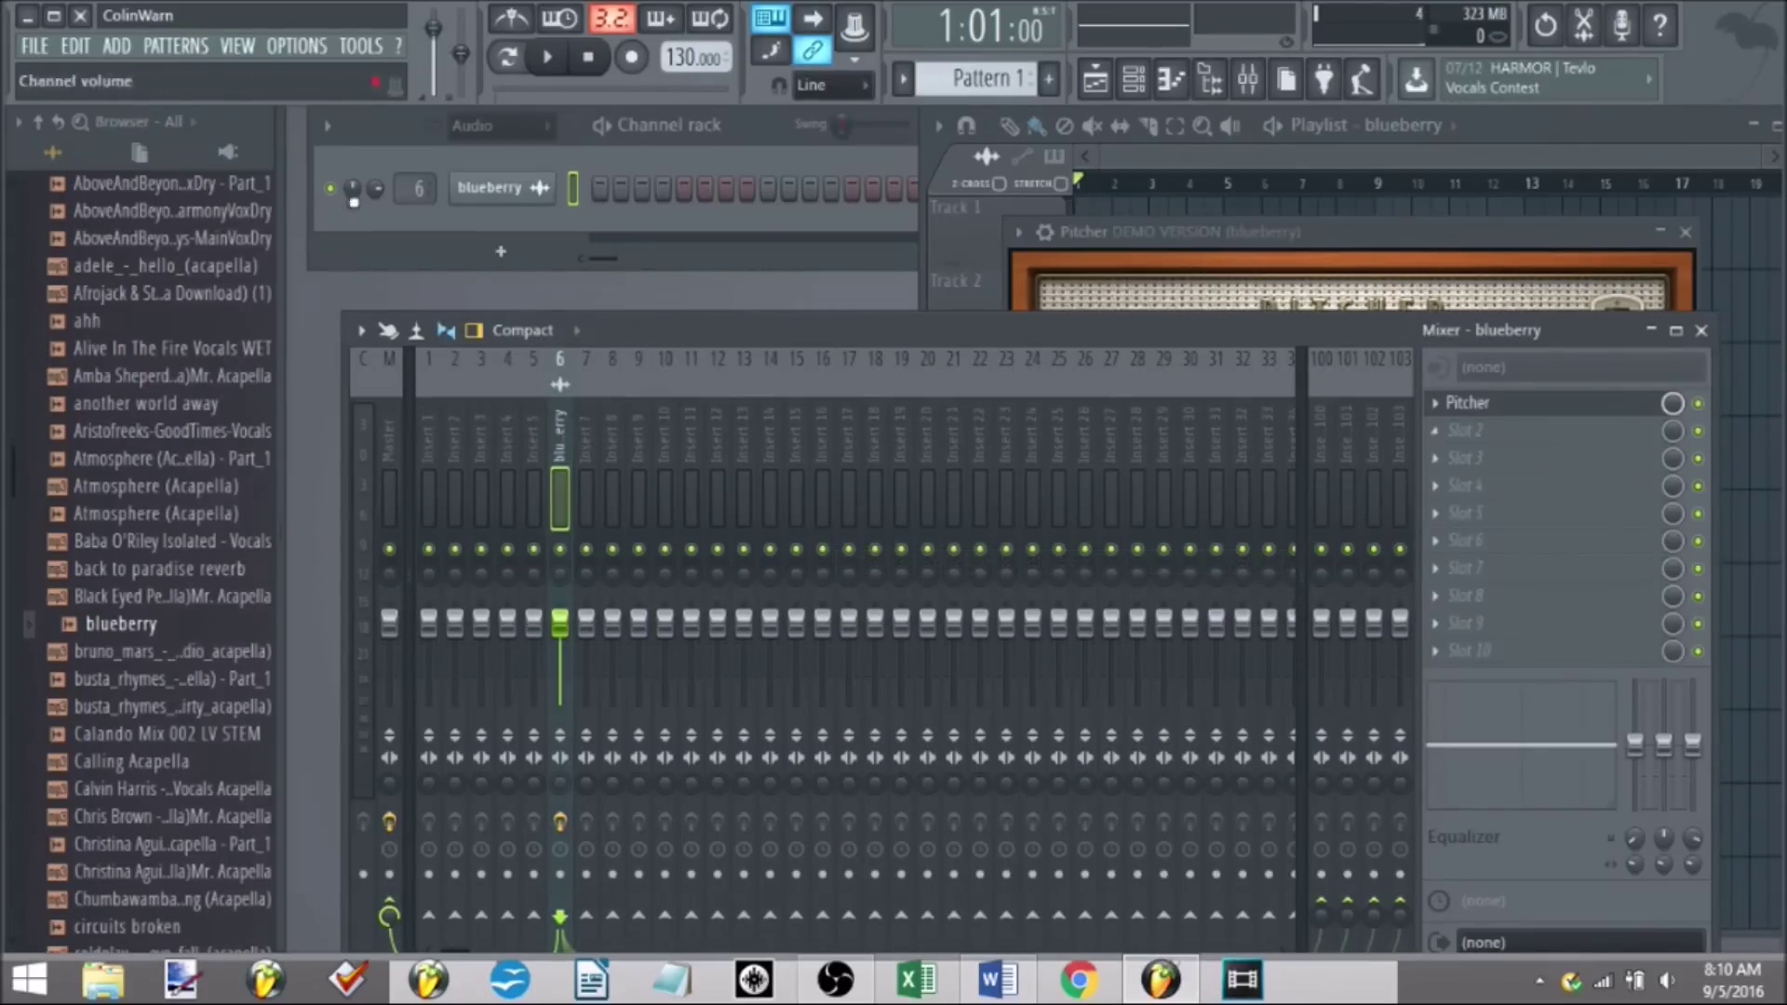
- Show the Unsorted channels, add a MIDI Out channel, and arrange its window beside Pitcher
click(493, 124)
click(503, 214)
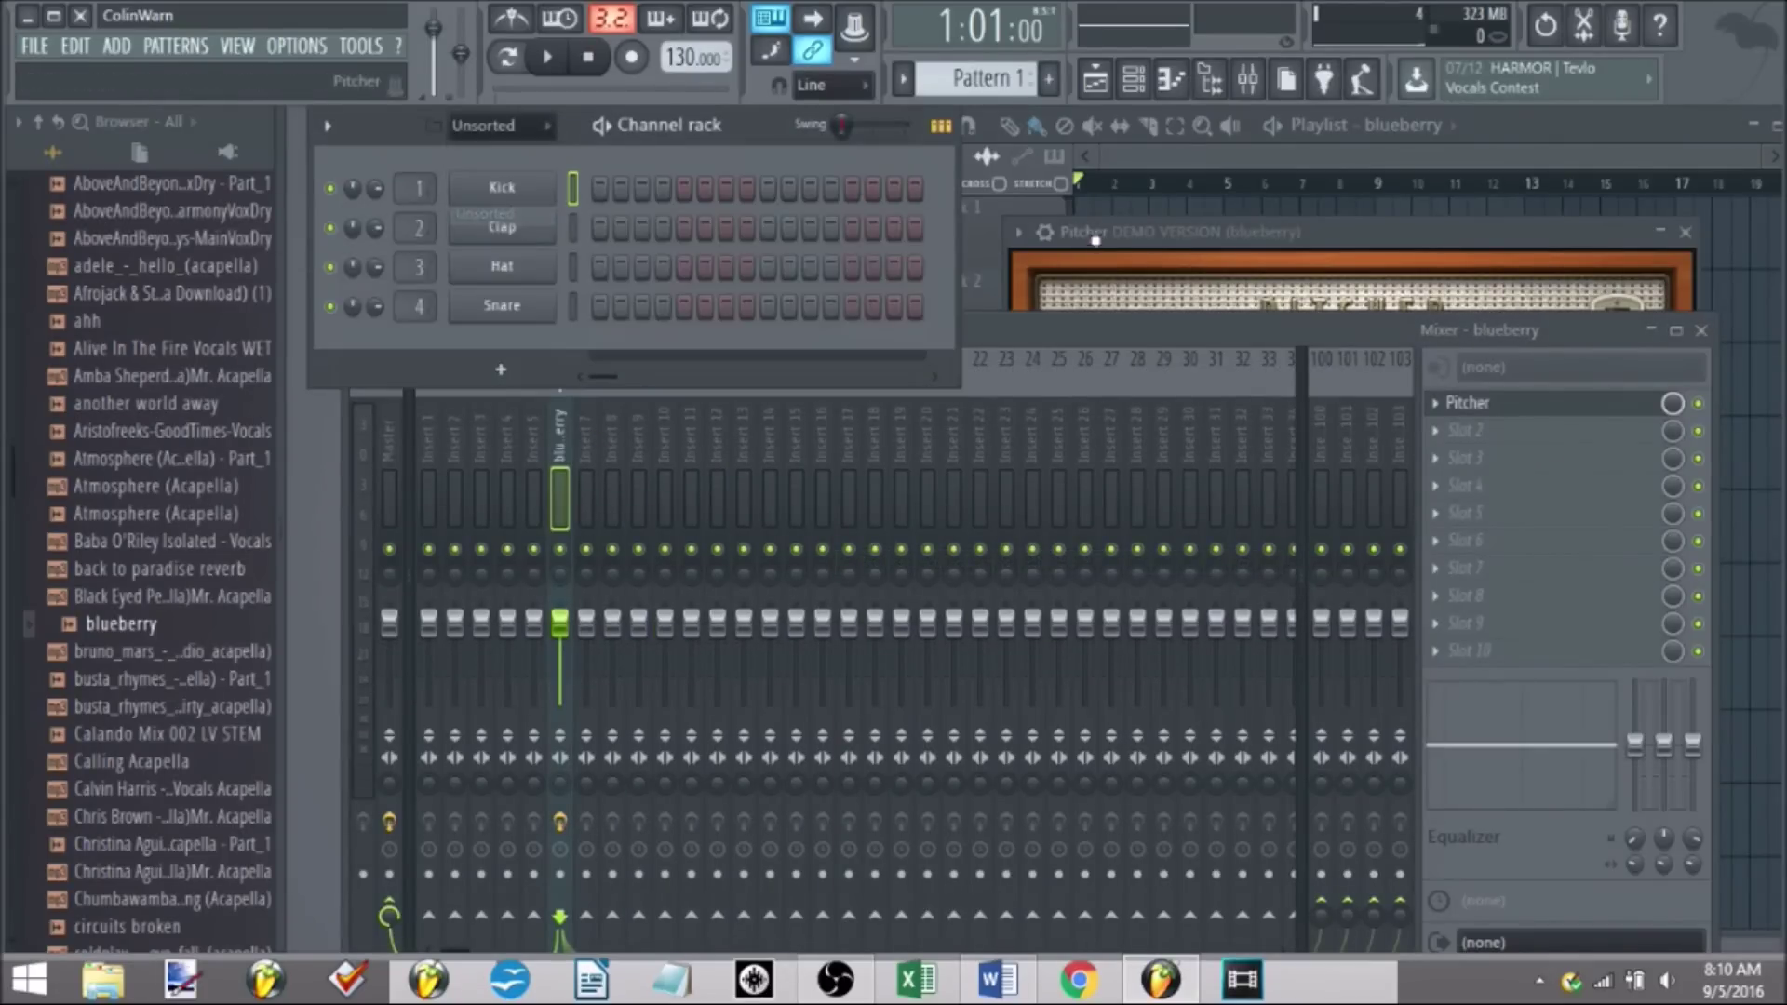
click(119, 52)
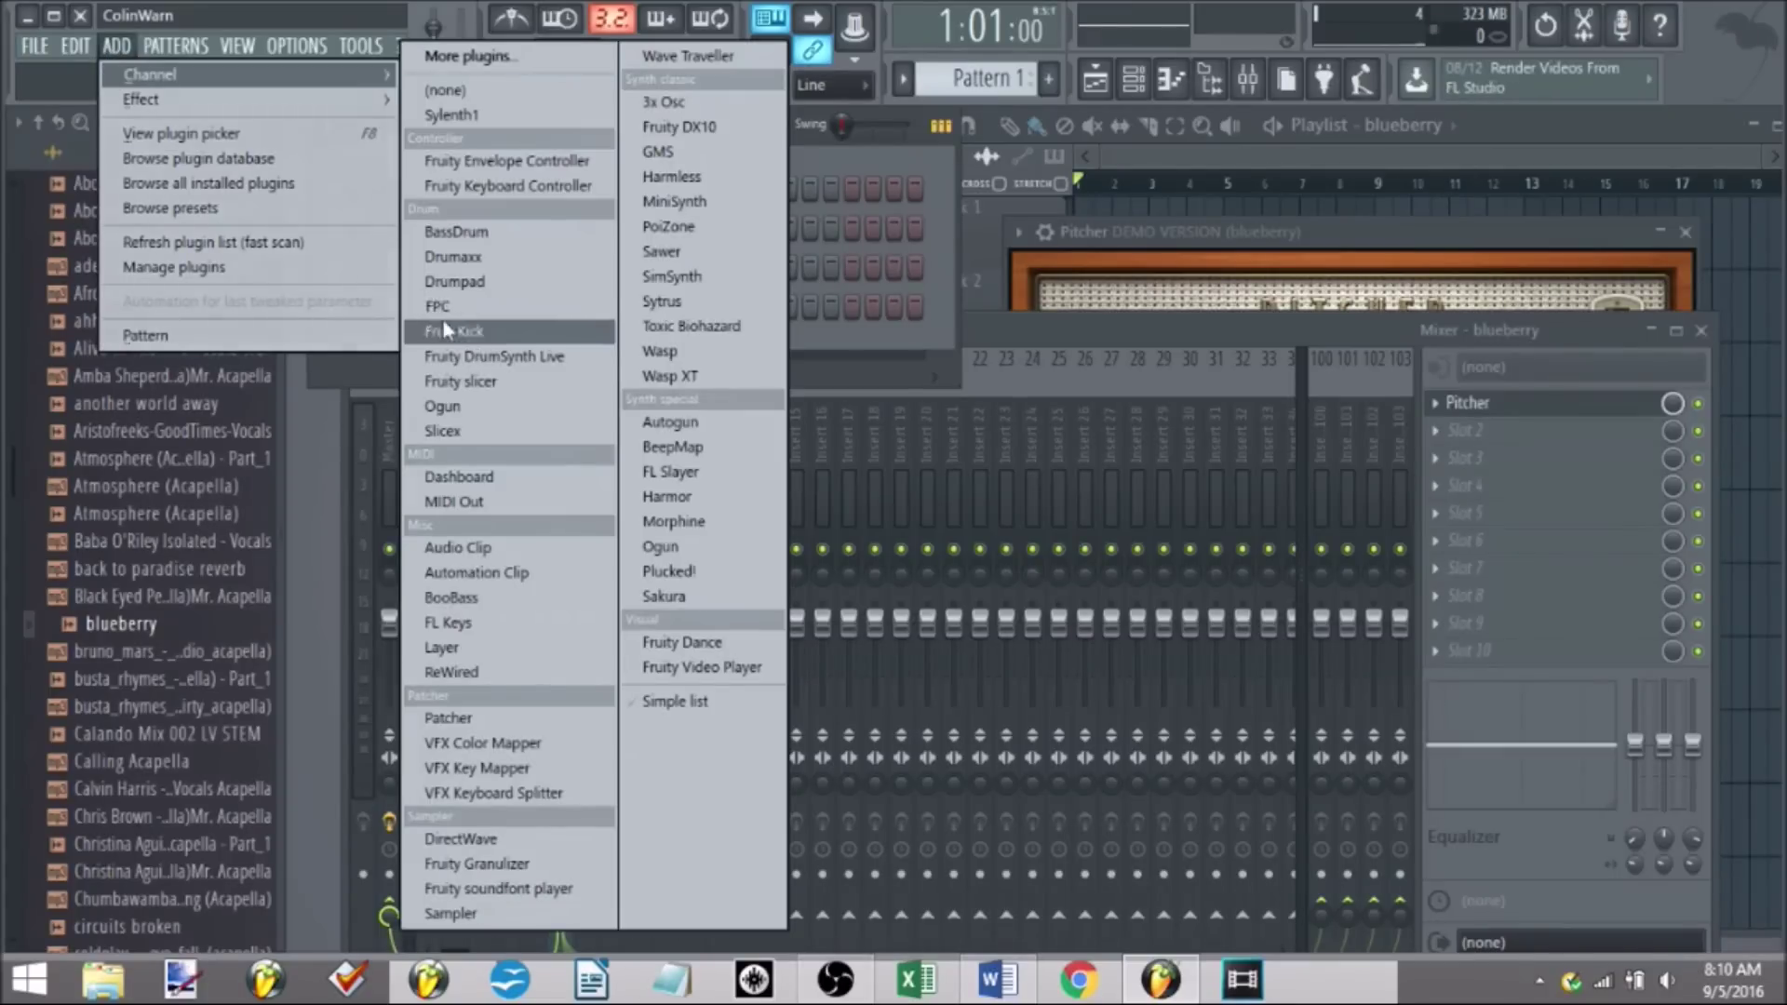
click(492, 500)
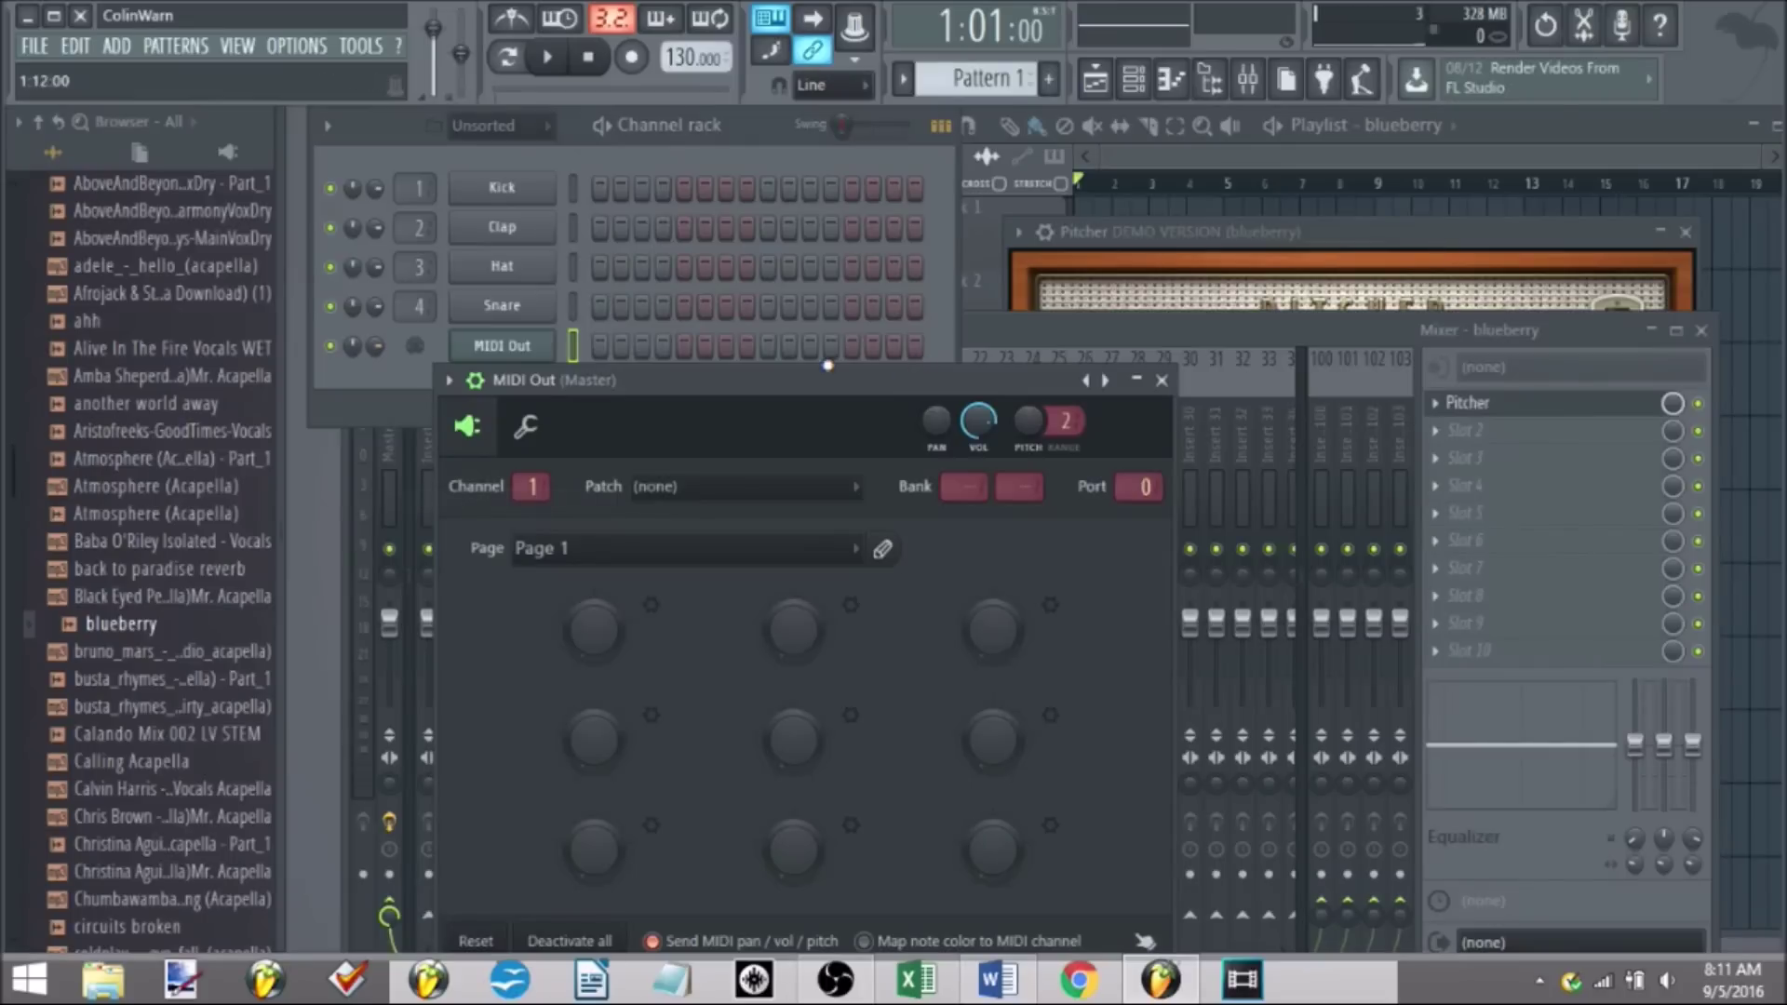
drag(806, 388, 851, 385)
drag(1506, 250, 1569, 199)
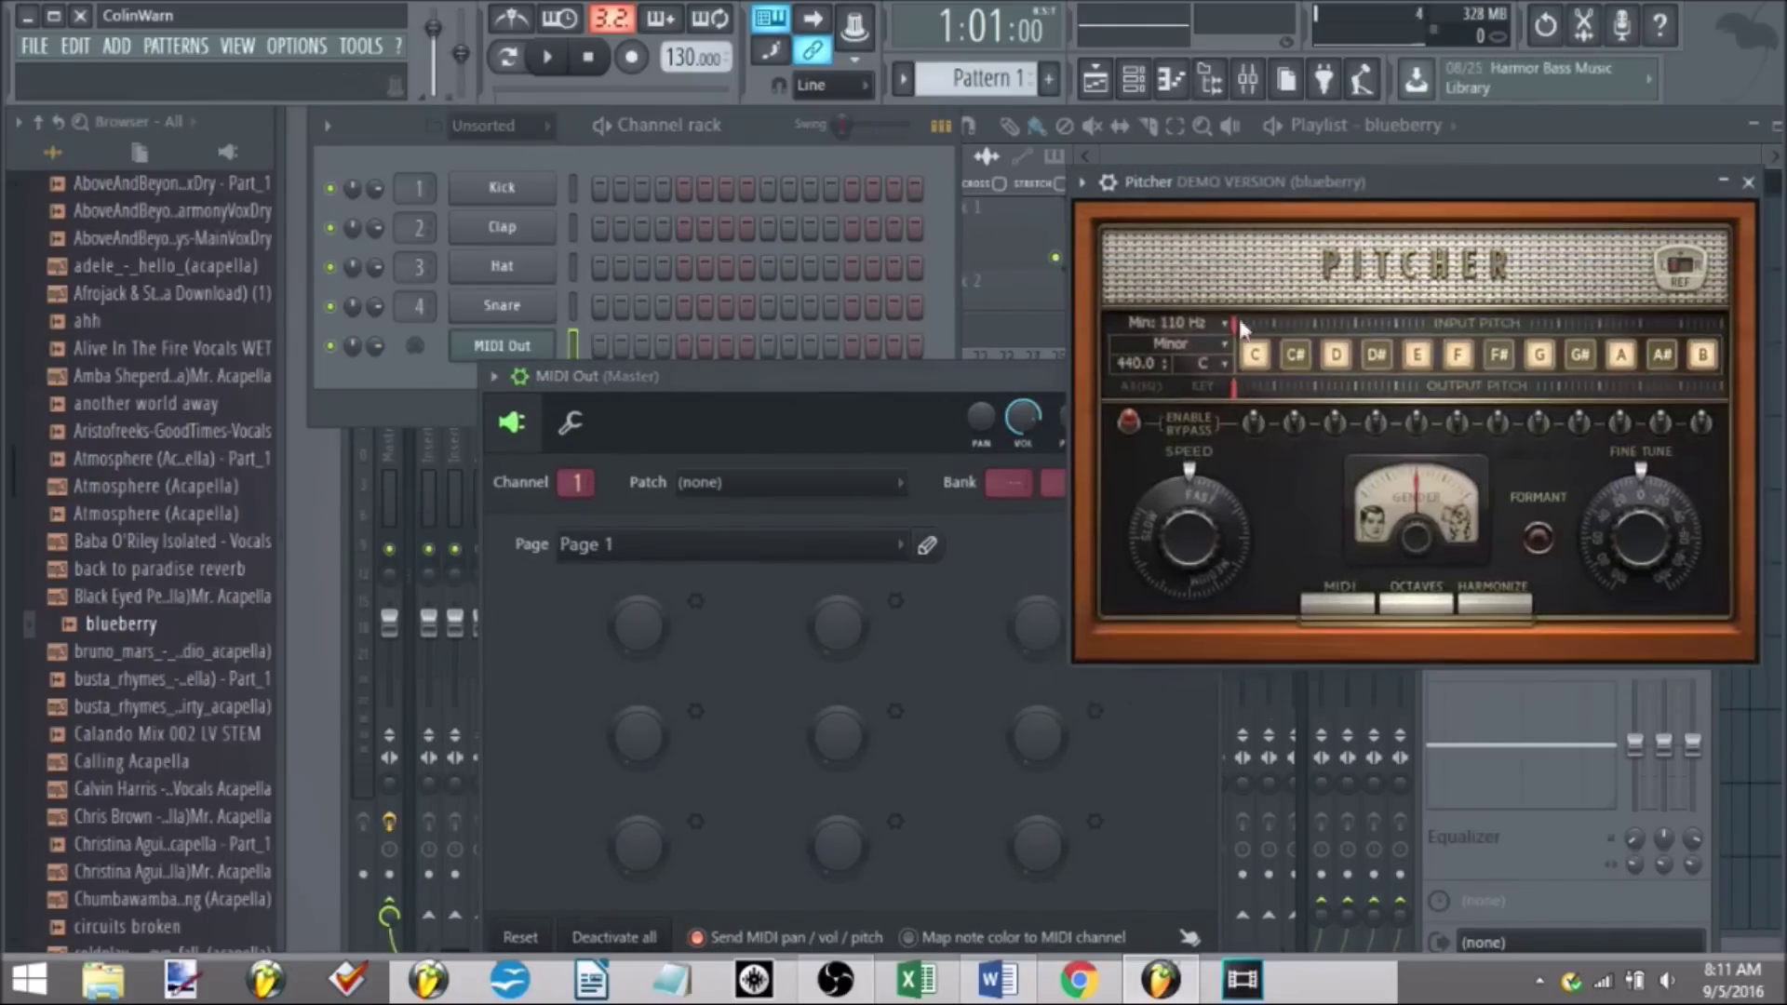
- Open the MIDI Out channel's piano roll and add a C5 note at the start of bar 1
right_click(491, 343)
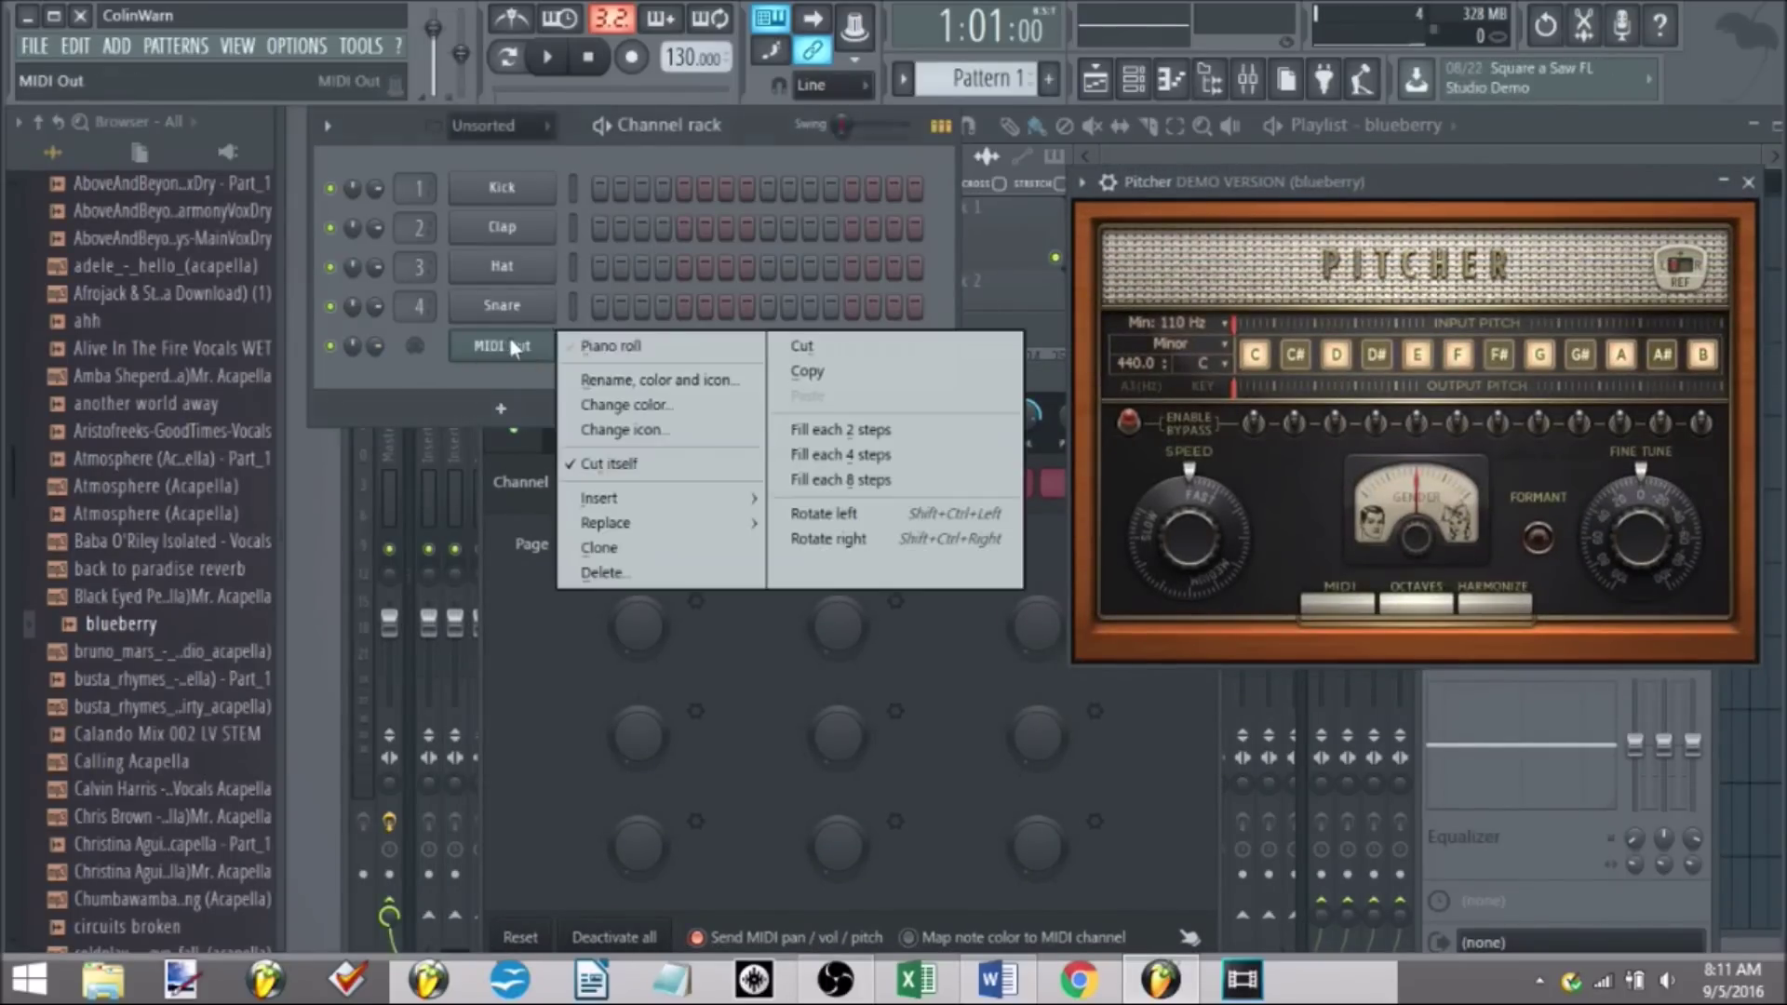
click(605, 346)
scroll(924, 517, down, 10)
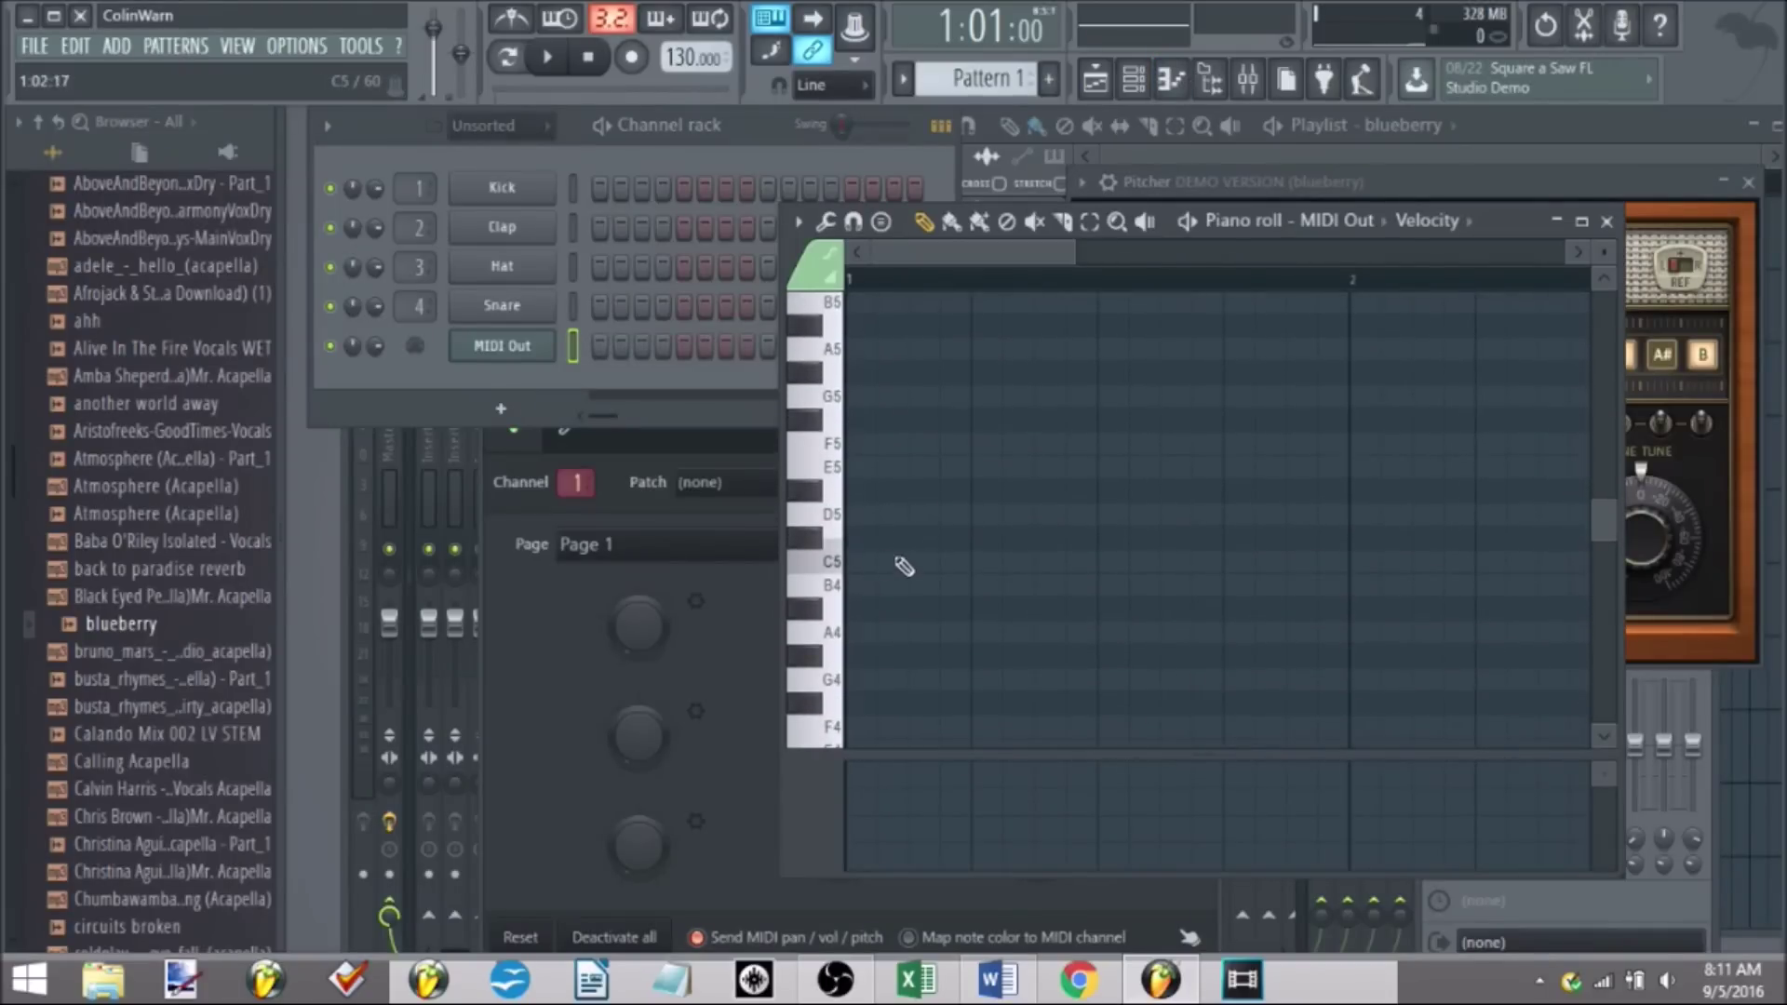
click(918, 570)
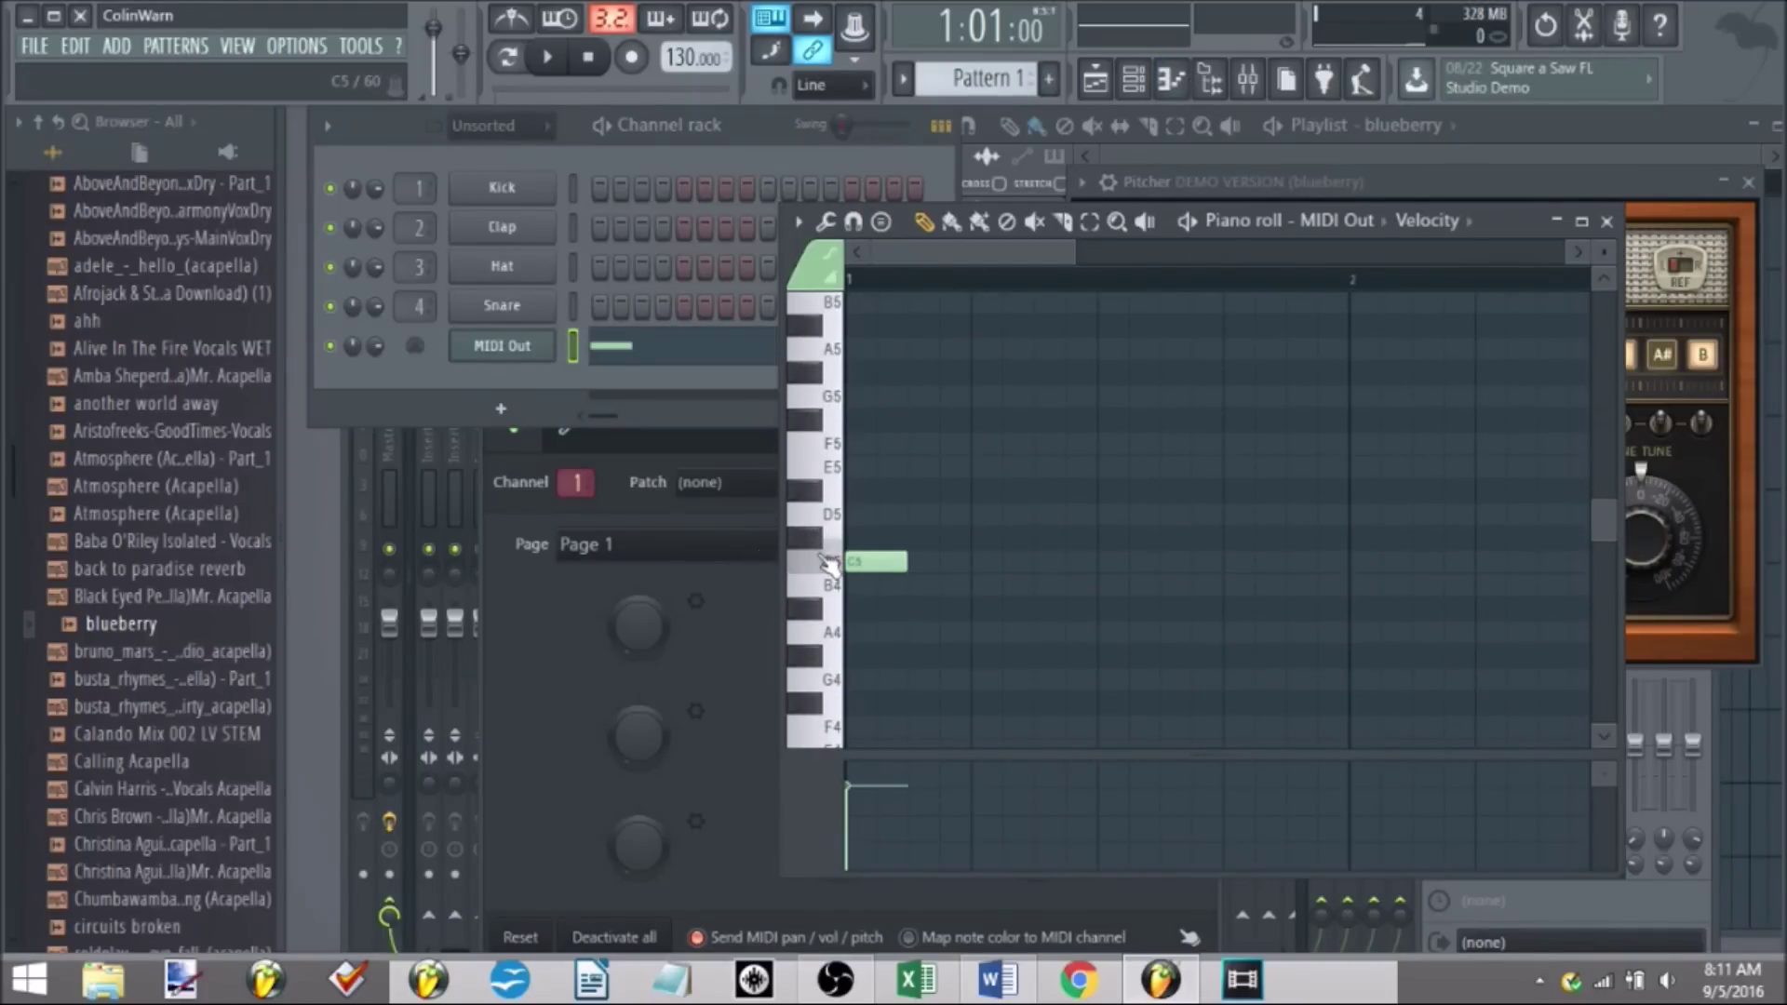
- Lengthen the C5 note to one beat and add D5, E5 and D5 notes on the following beats of bar 1
drag(903, 562, 946, 561)
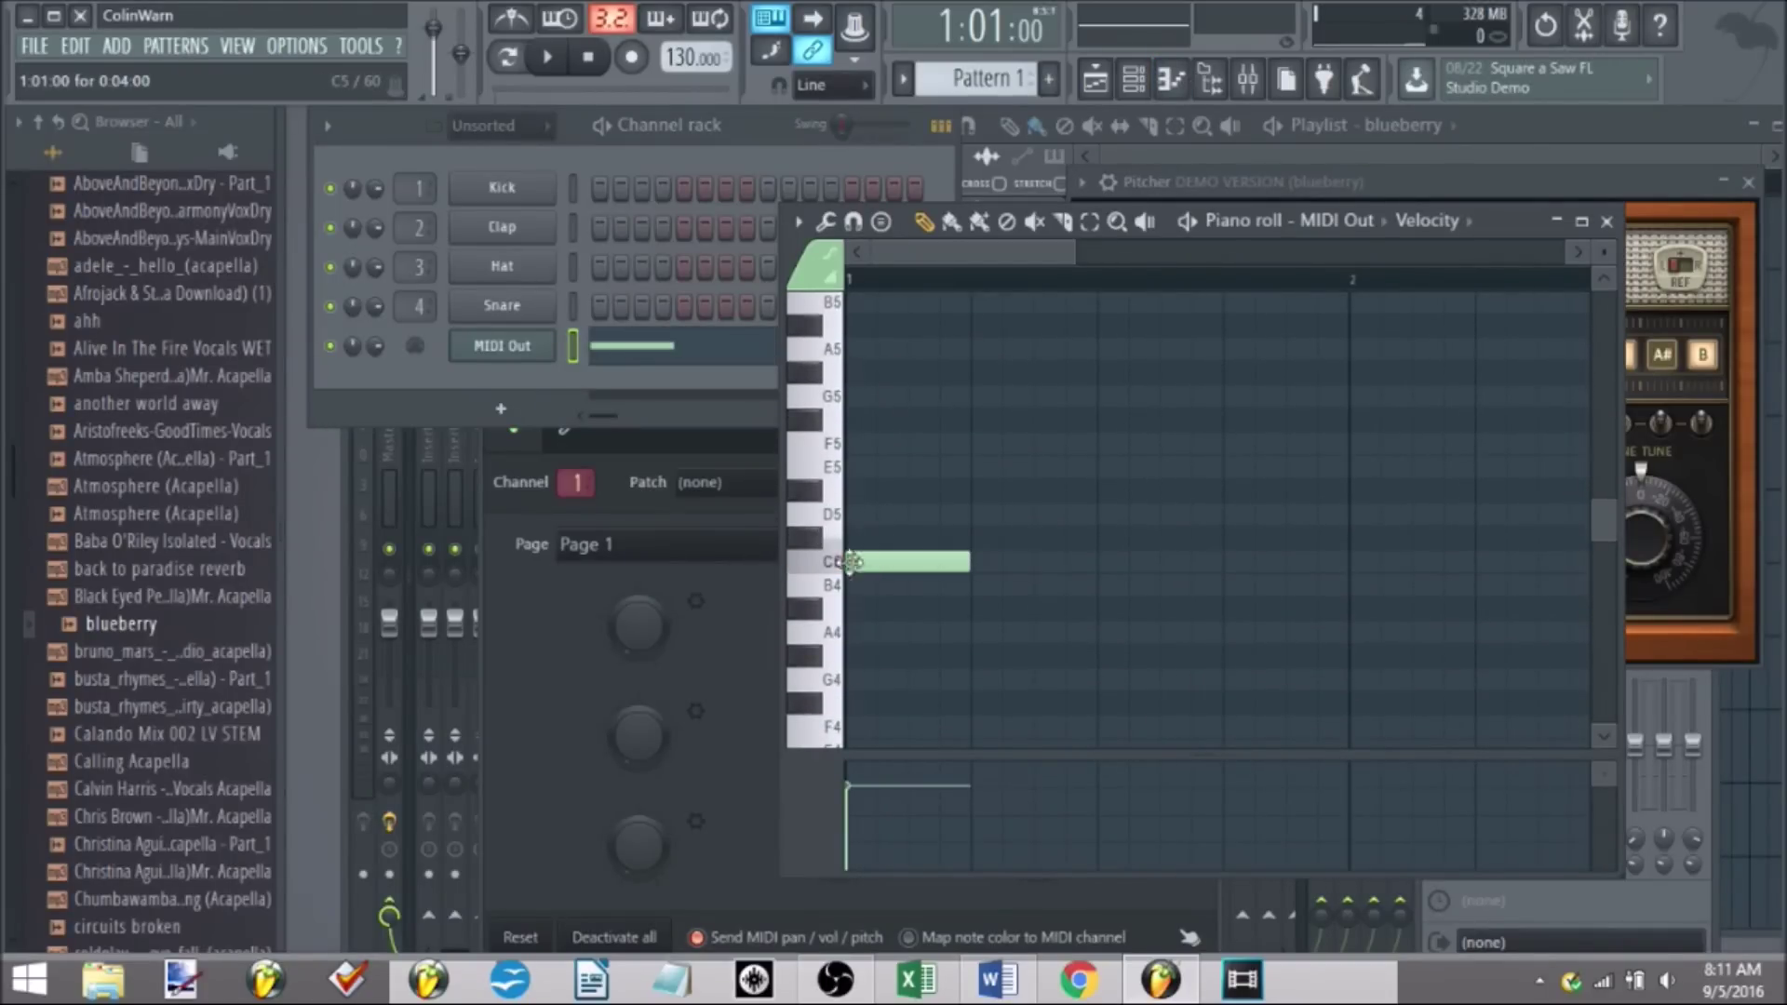
click(824, 566)
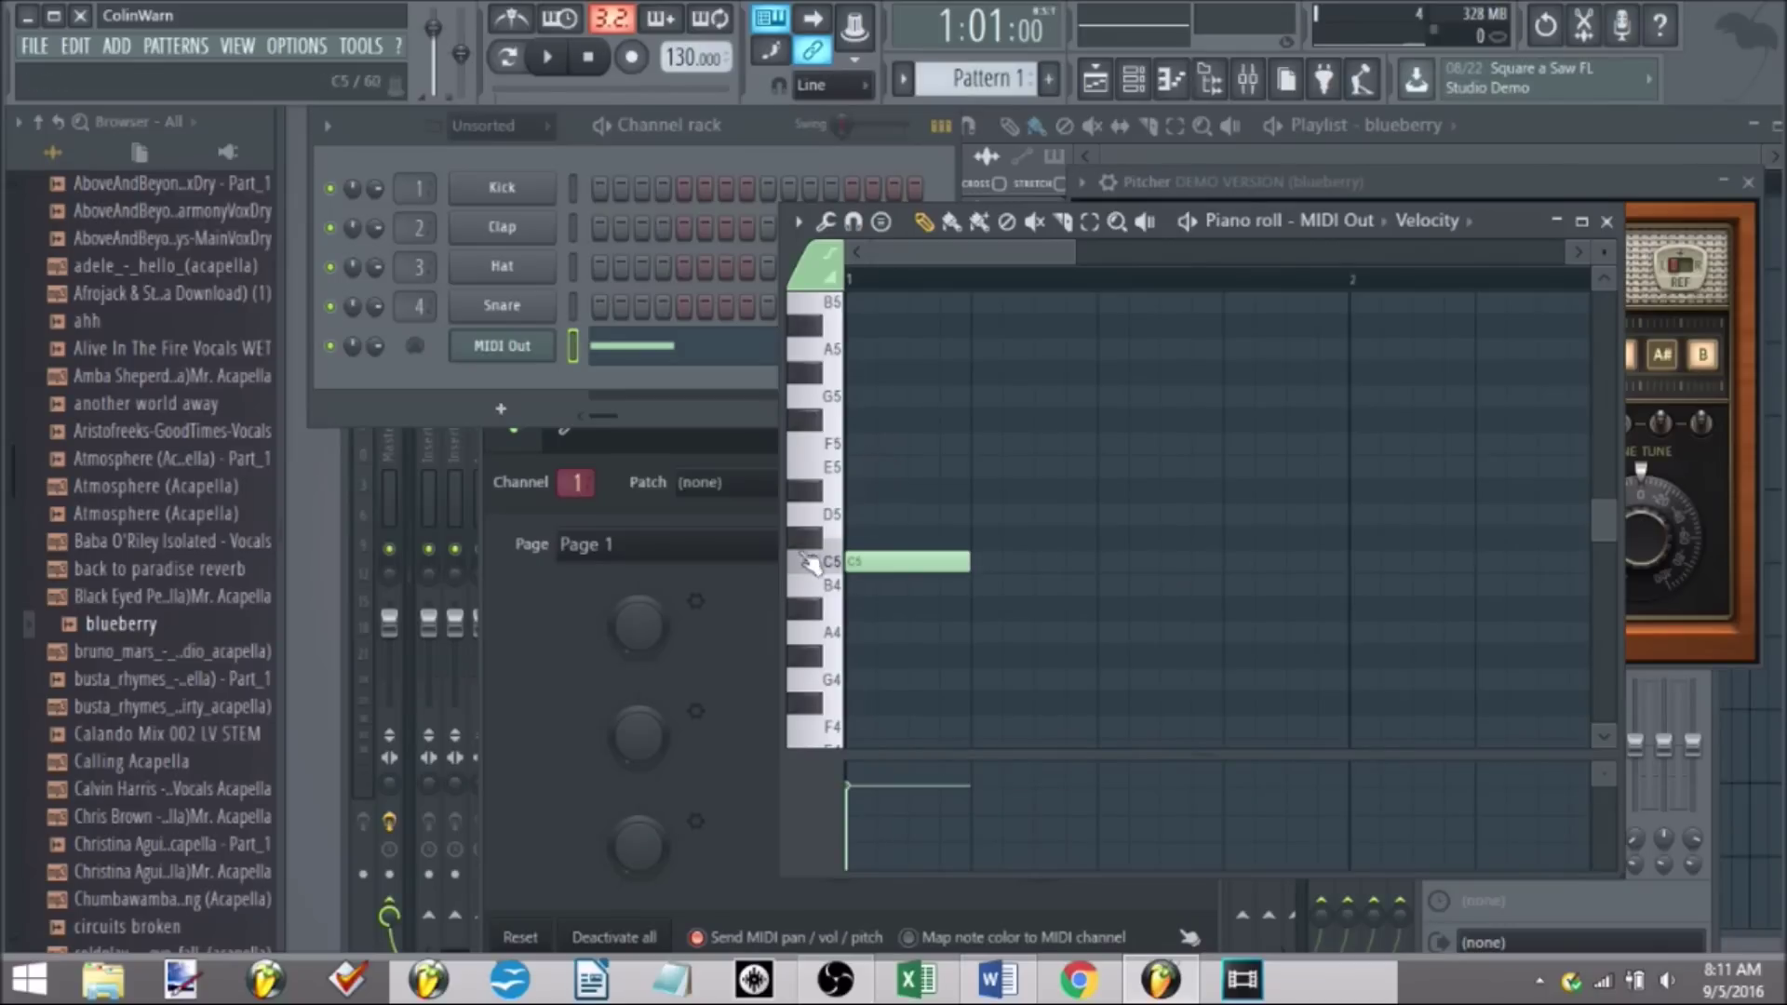
click(985, 515)
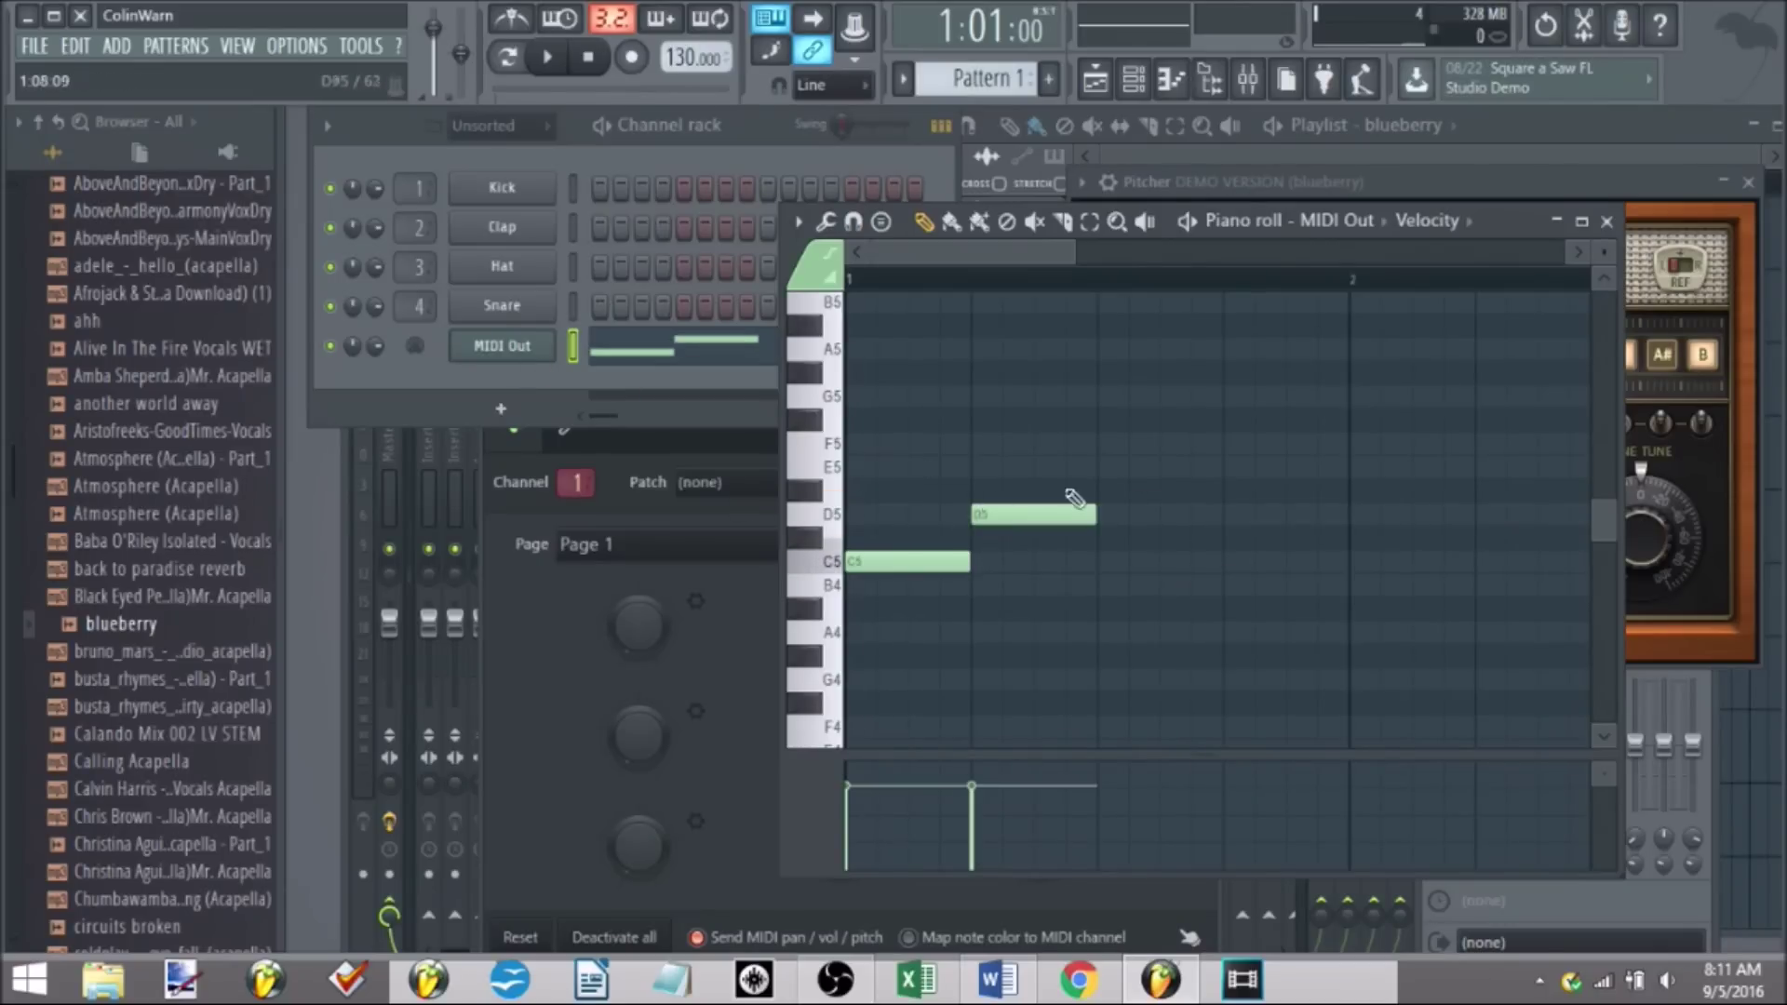
click(1102, 468)
click(1231, 514)
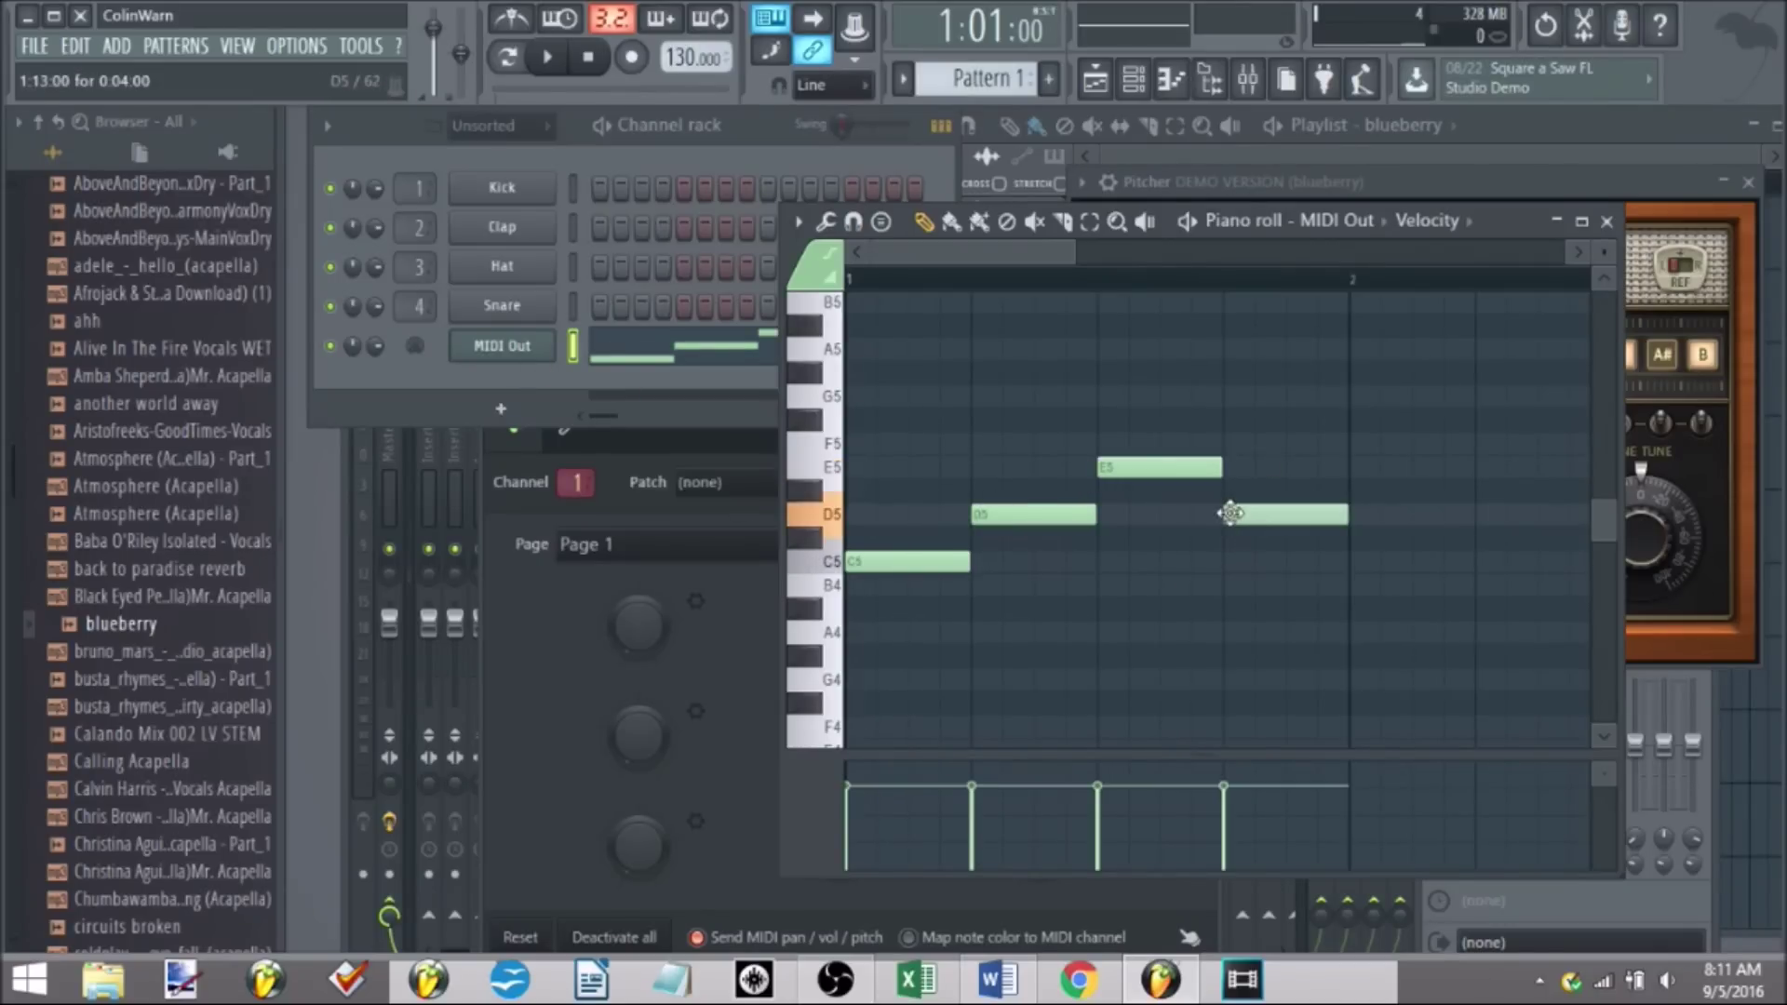
- Close the piano roll and Pitcher windows and place the blueberry clip on Track 1 of the playlist at bar 1
click(1608, 222)
click(1748, 183)
click(1175, 251)
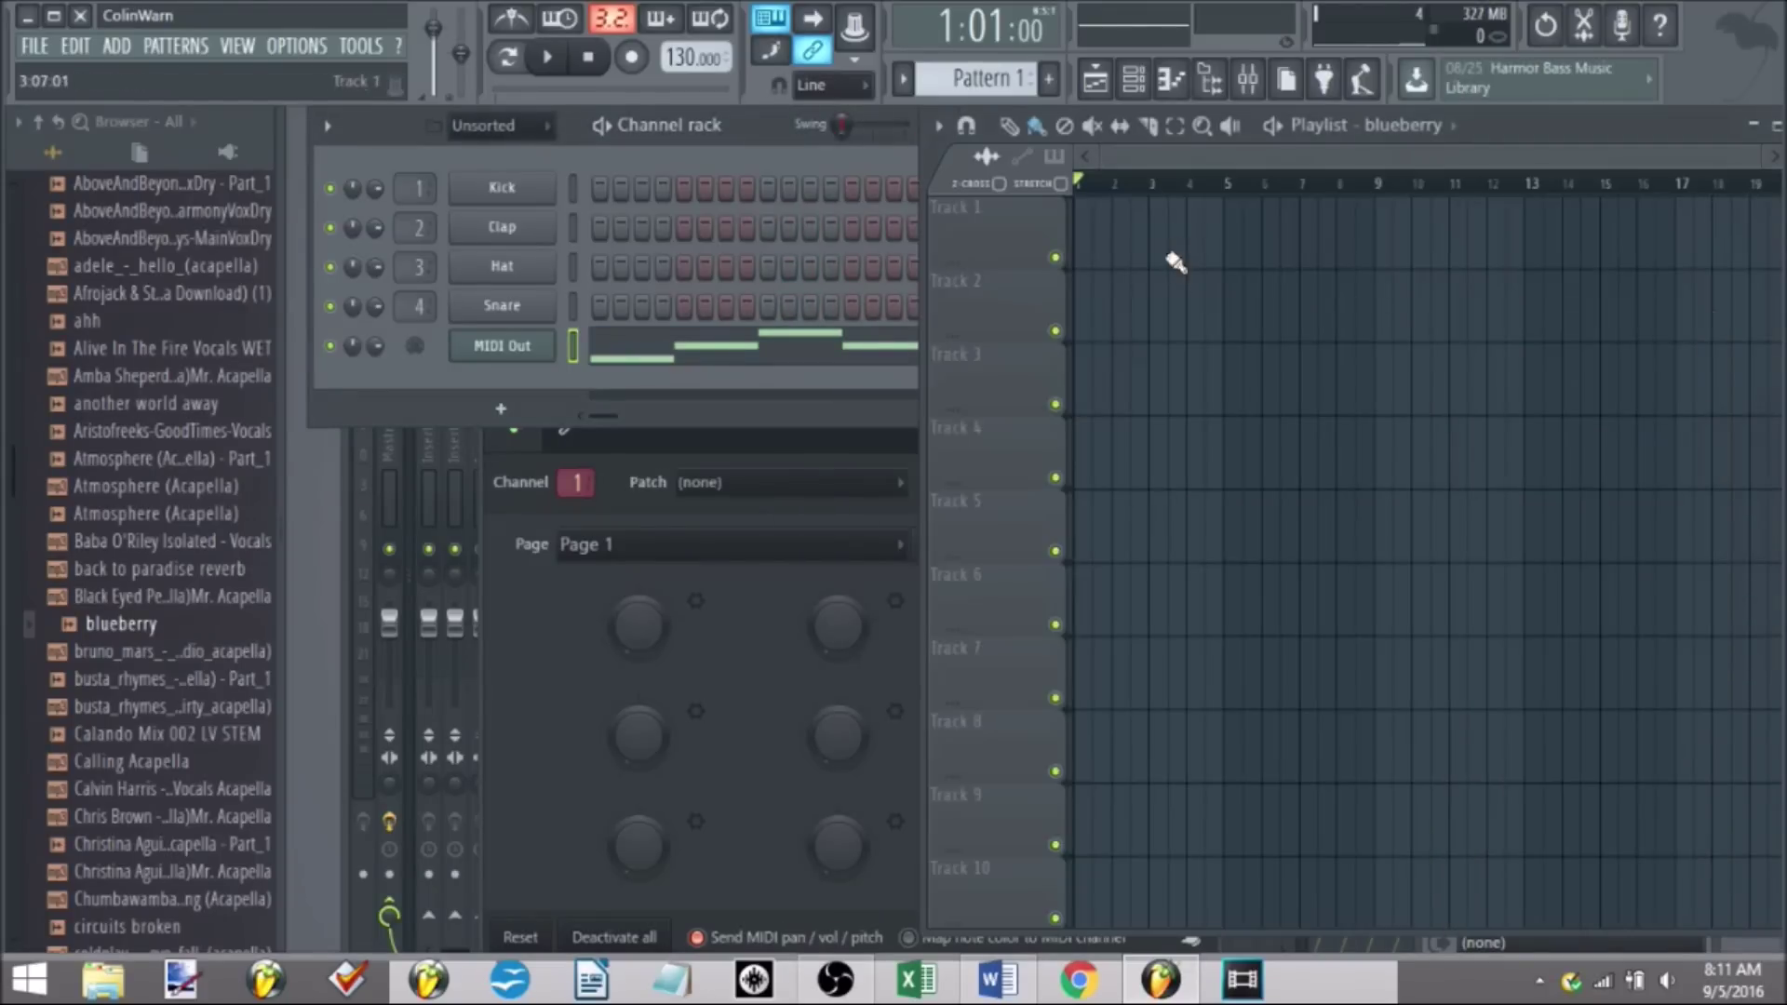
click(1125, 315)
drag(1164, 303, 1137, 207)
- Place two back-to-back Pattern 1 clips on Track 2, starting on beat 2 of bar 1 under the blueberry clip
click(982, 78)
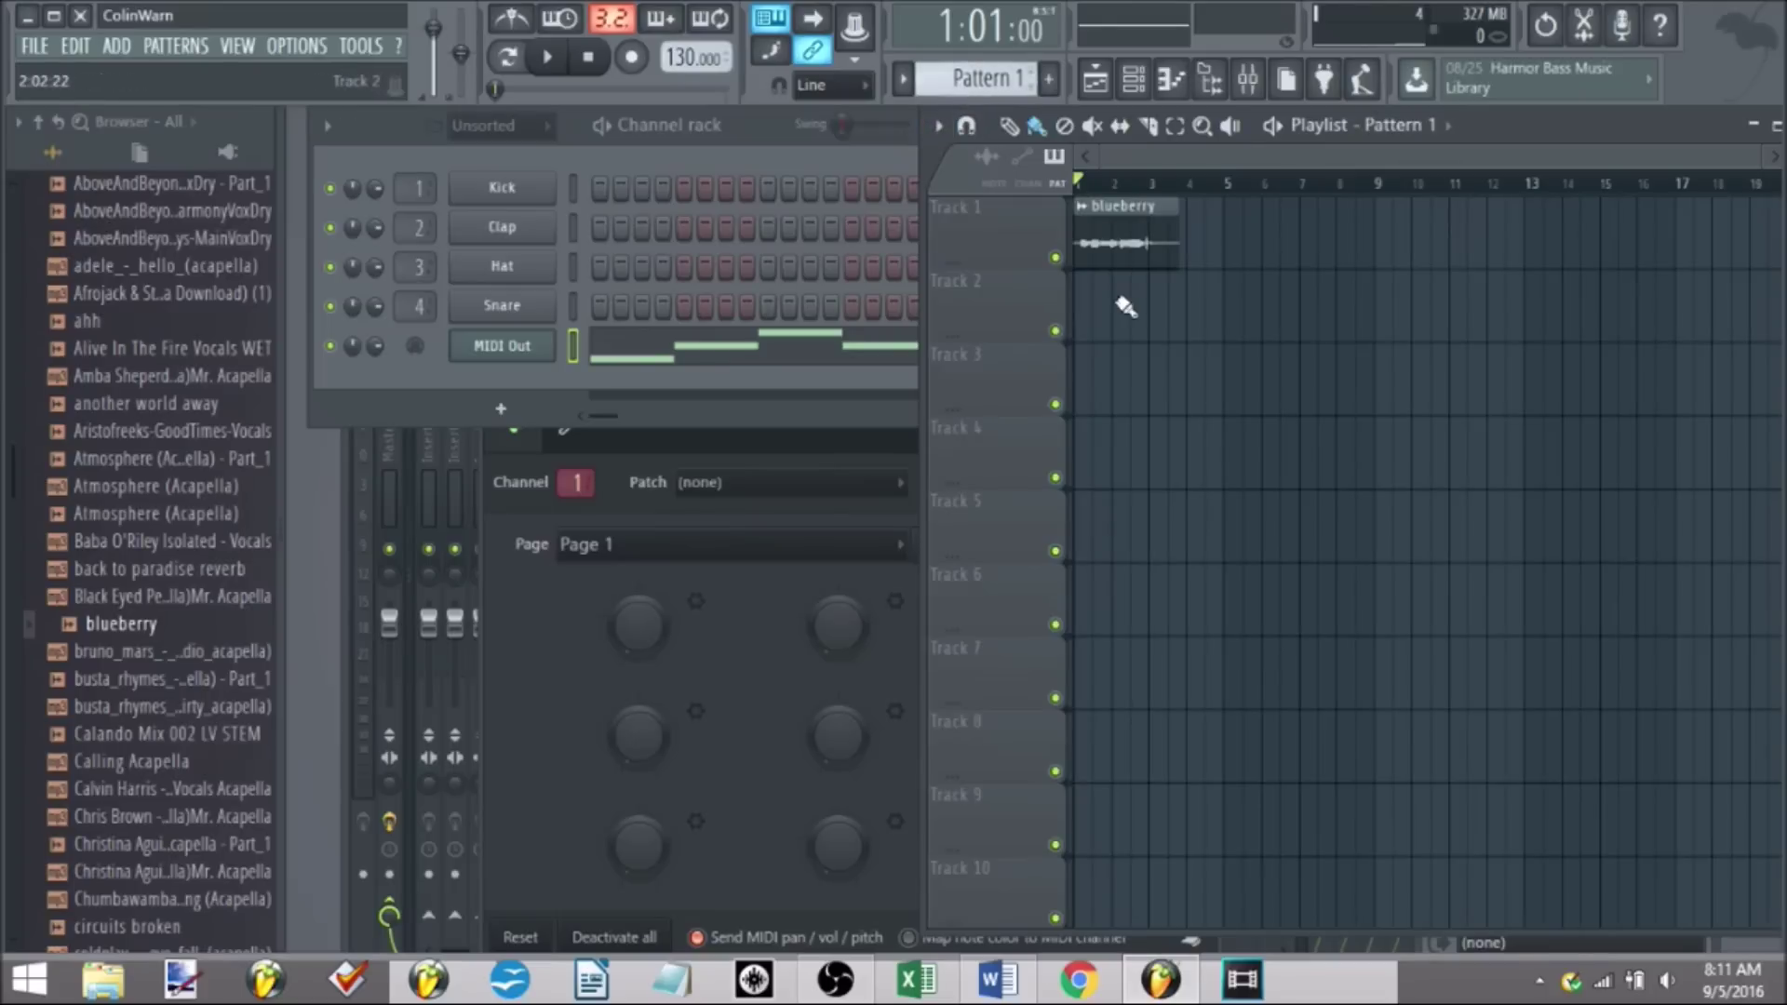
click(1130, 298)
drag(1132, 299, 1288, 268)
scroll(1061, 325, up, 6)
scroll(1185, 290, down, 4)
scroll(1189, 518, down, 2)
scroll(1189, 519, up, 4)
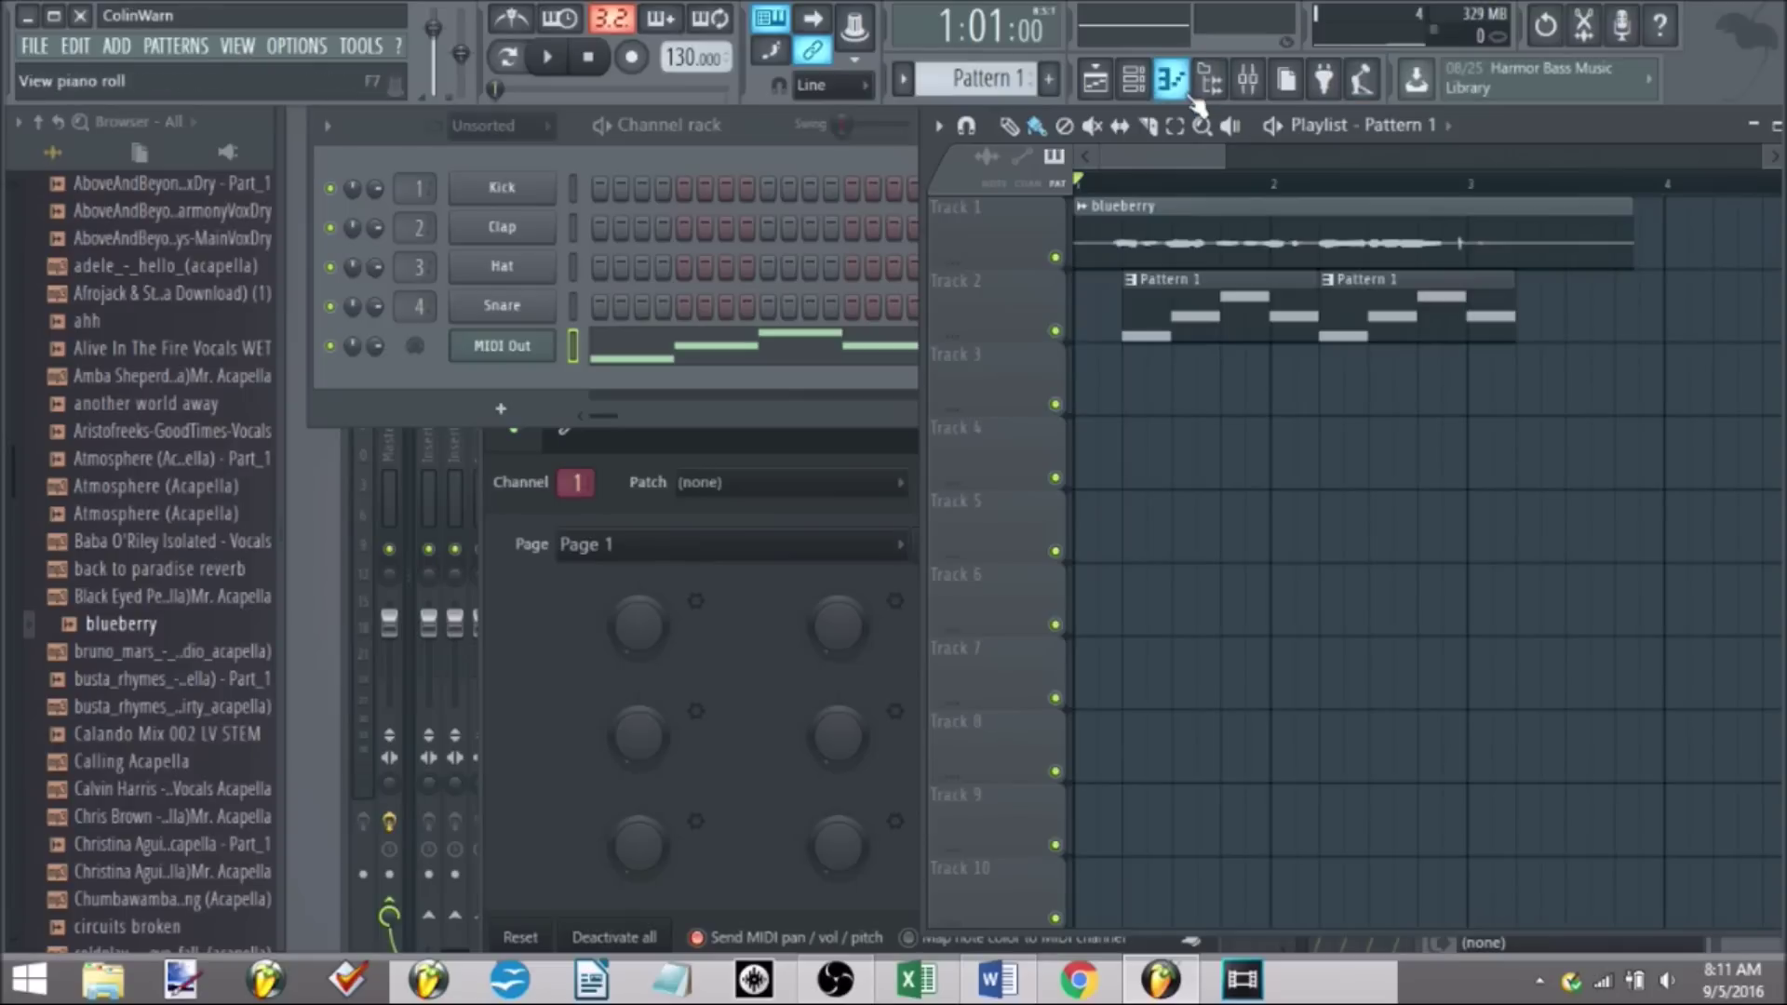
- Set the MIDI Out channel's output port to 1 and close its window
click(533, 352)
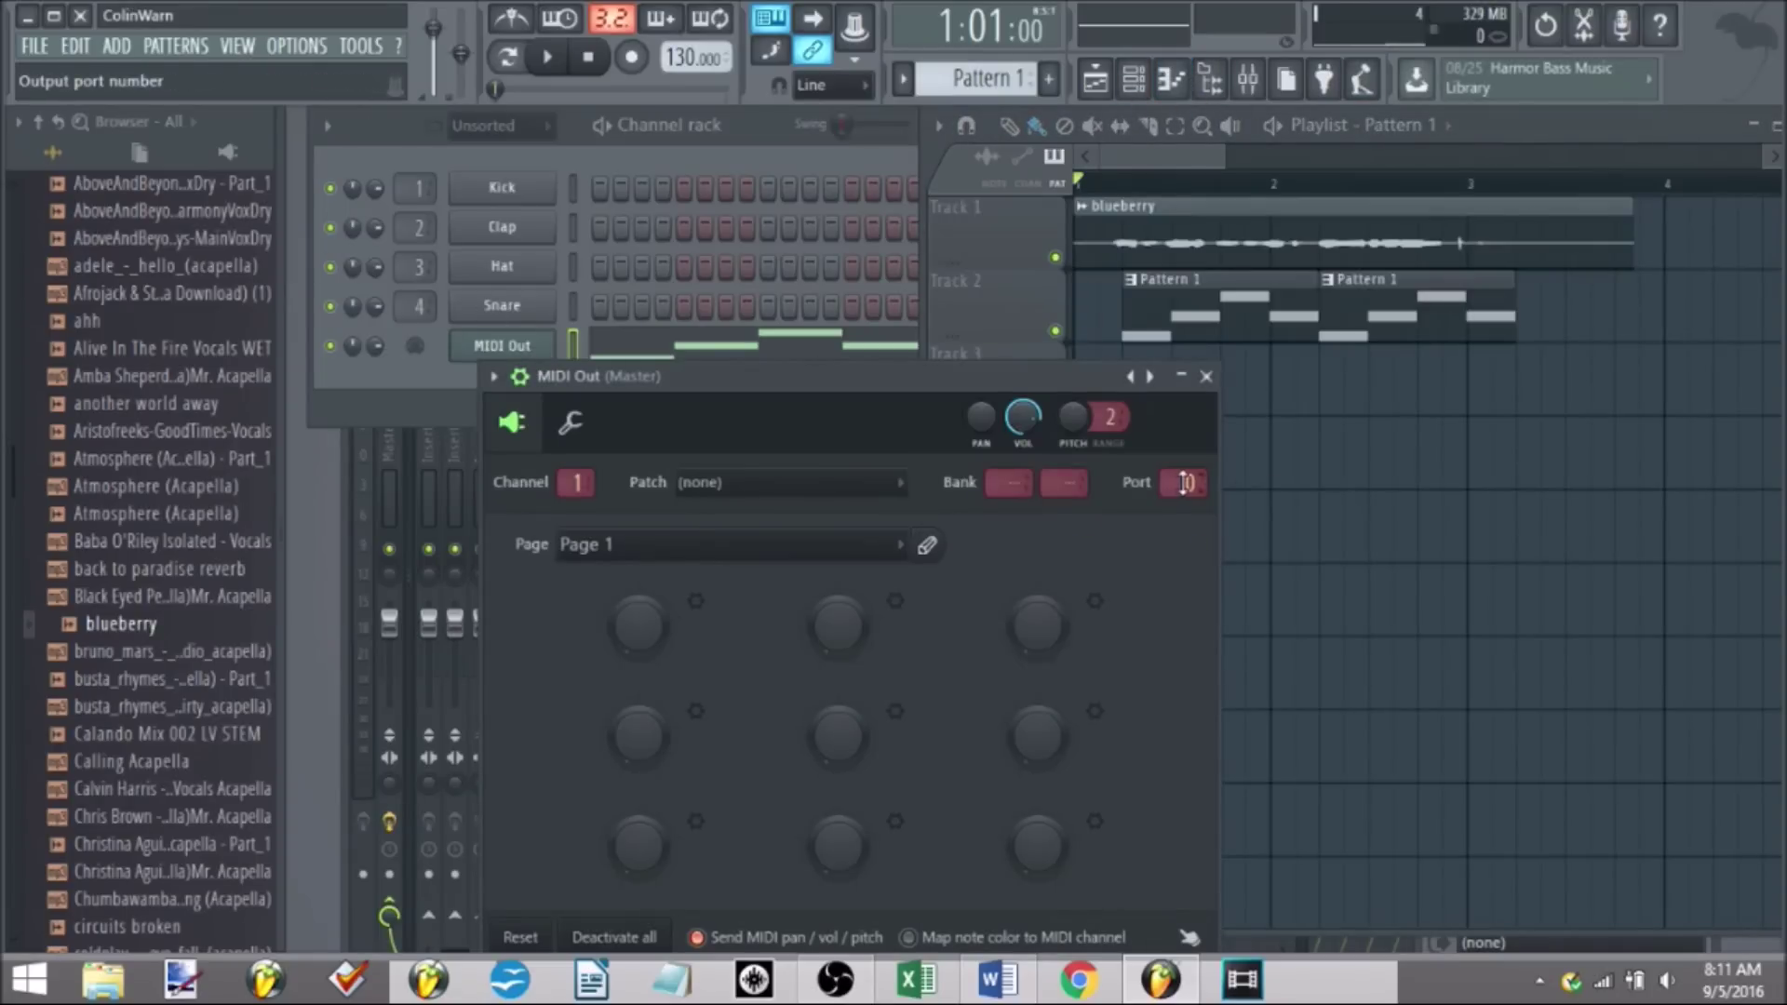
drag(1184, 482, 1184, 471)
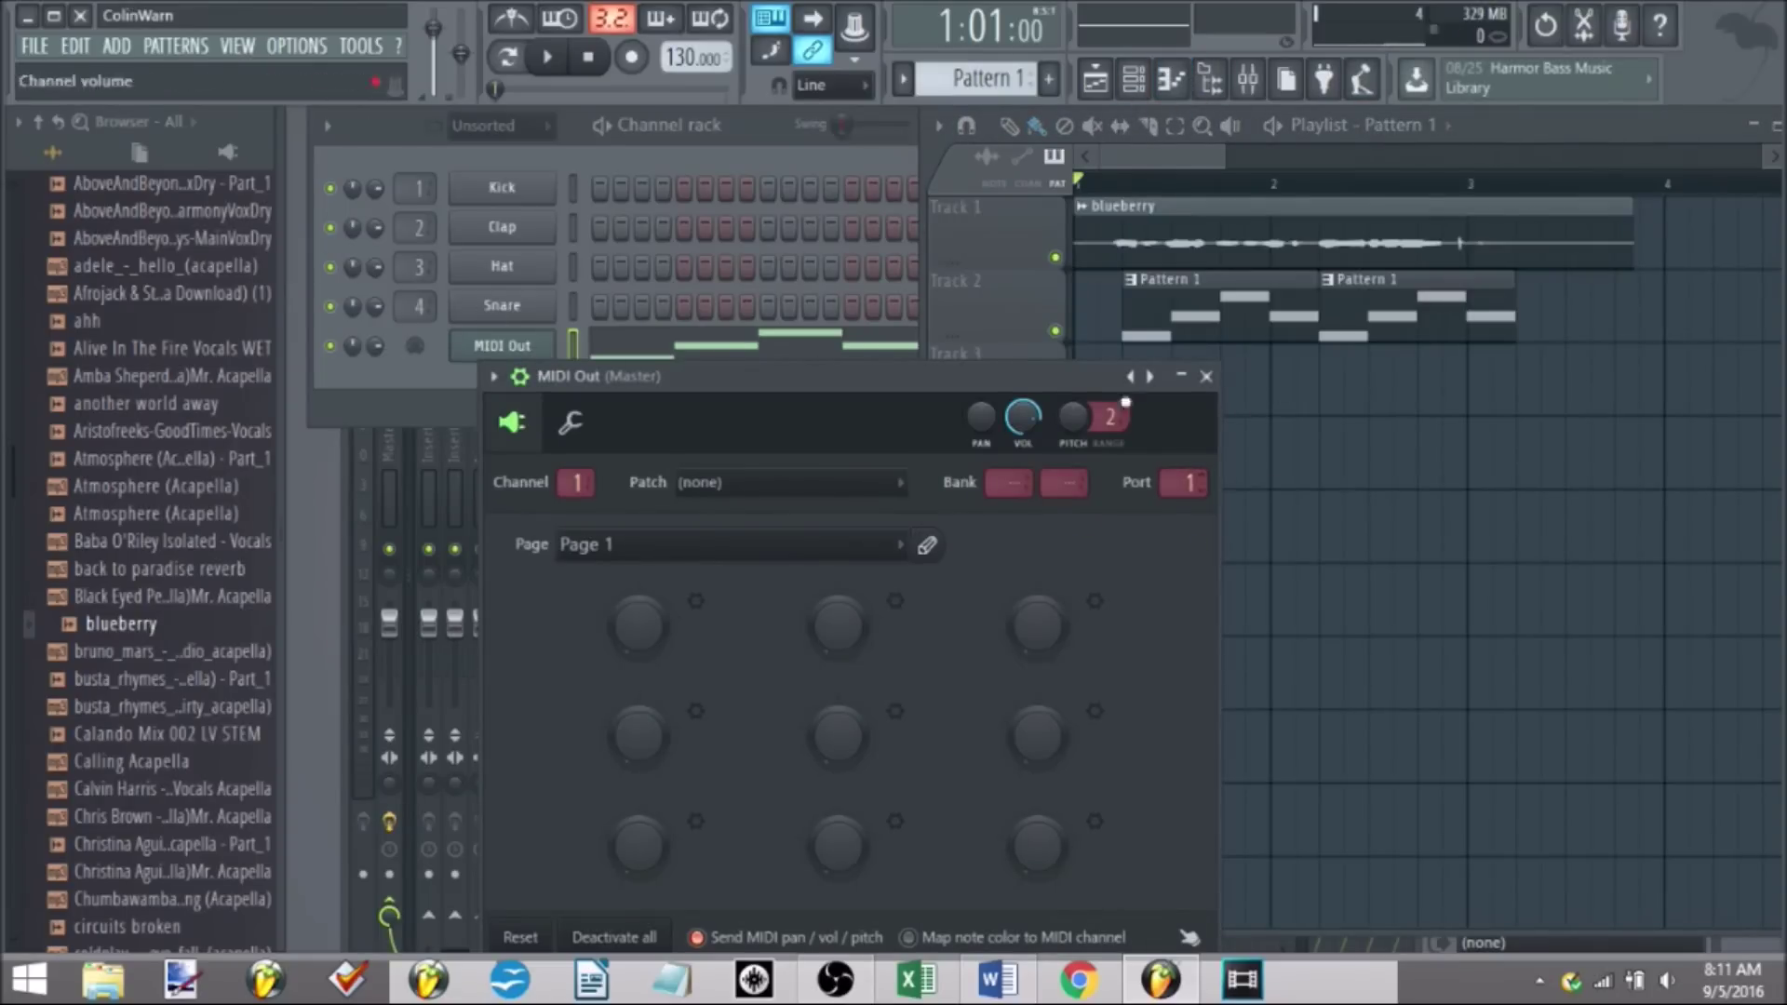
click(1207, 376)
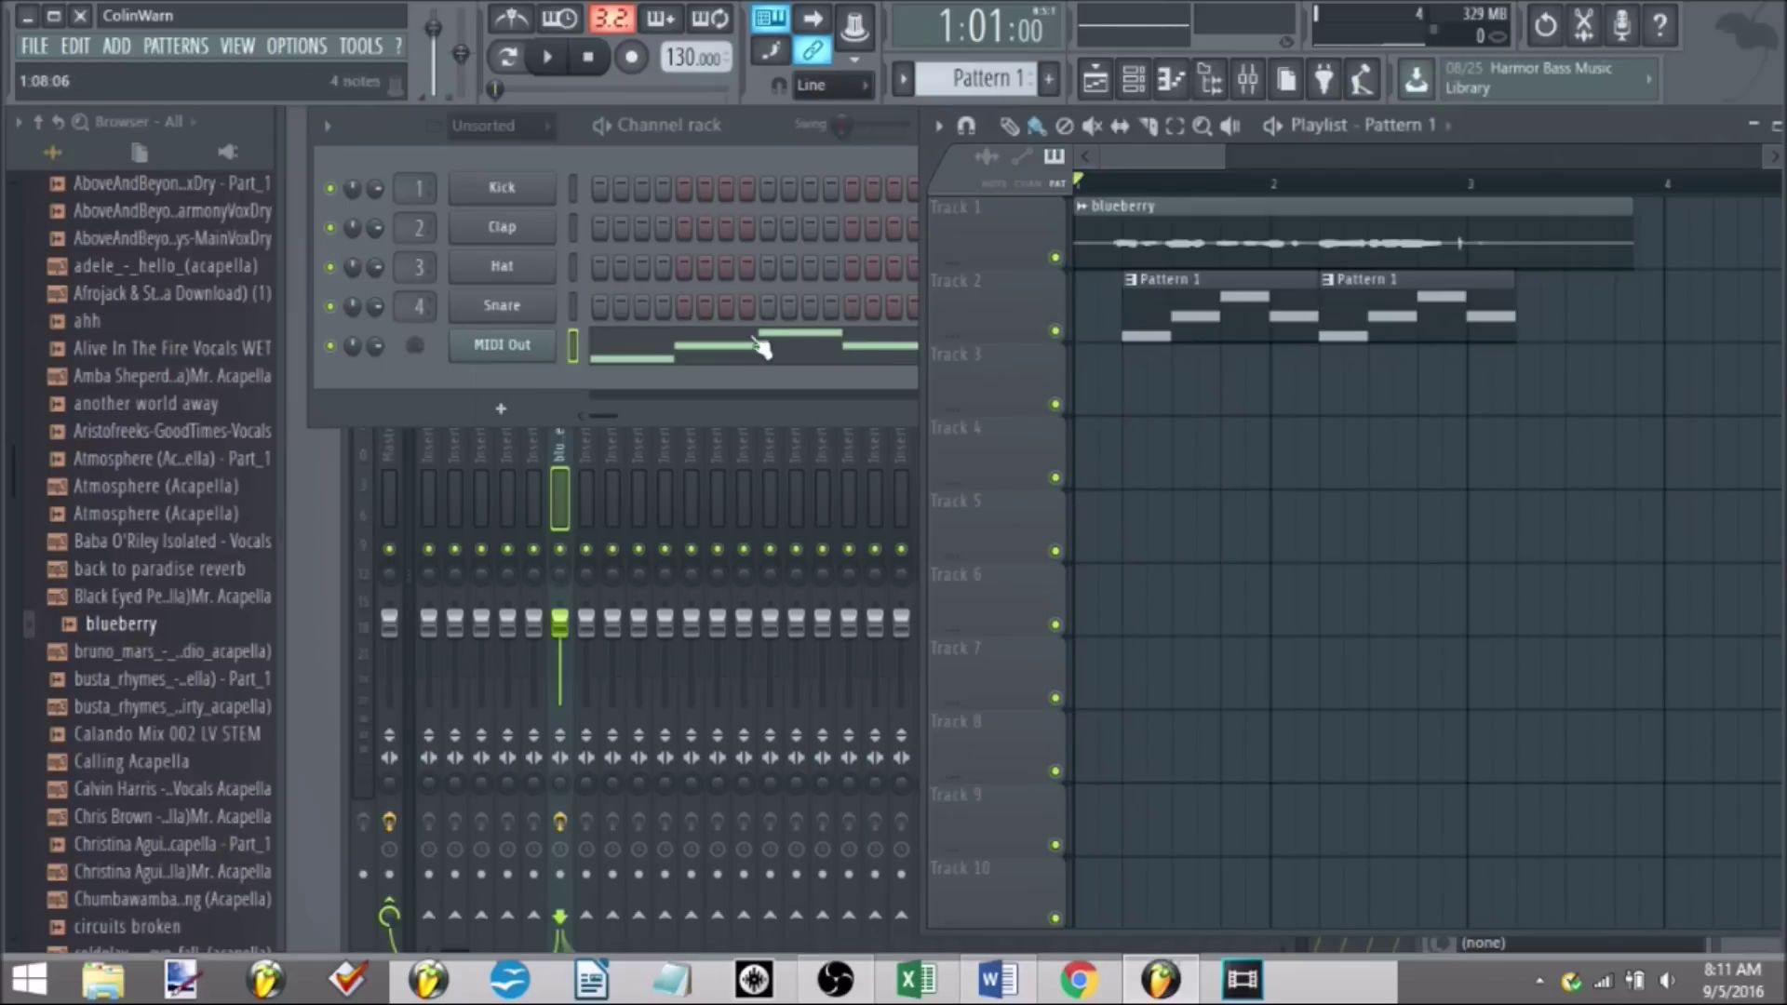
- Open Pitcher on the blueberry mixer track and enable Formant, MIDI with input port 1, and Harmonize
click(564, 461)
click(1522, 409)
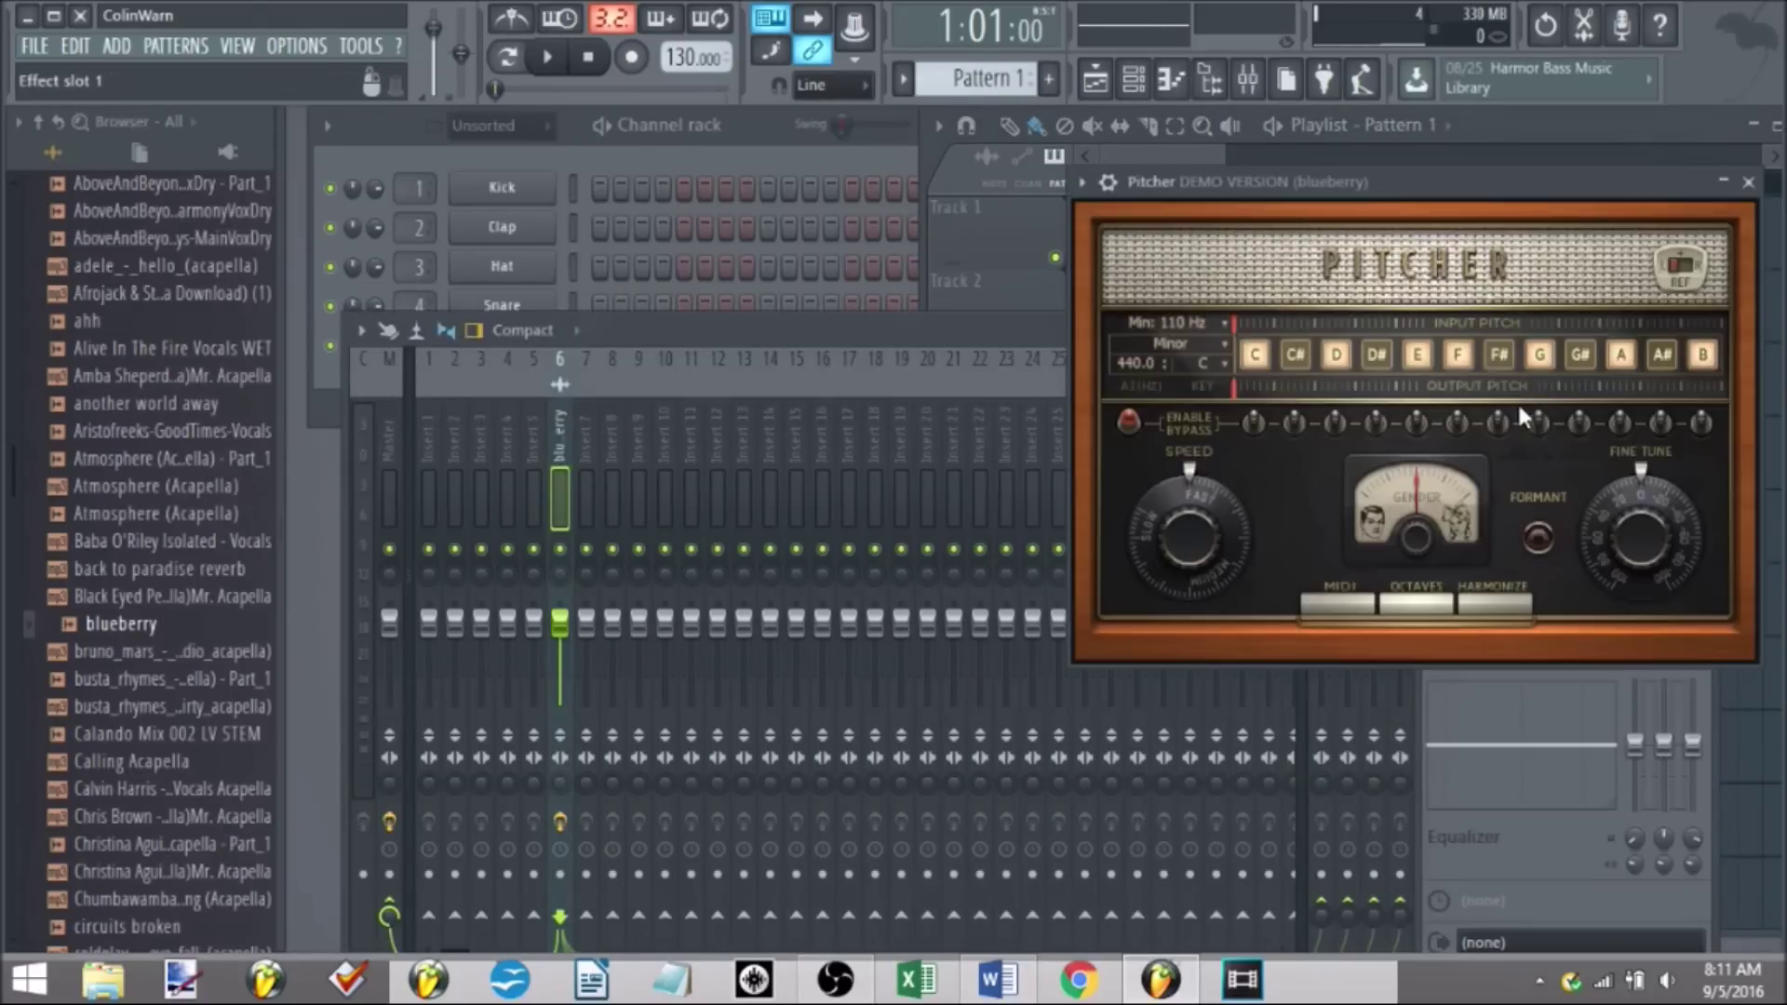
click(1539, 536)
click(1338, 603)
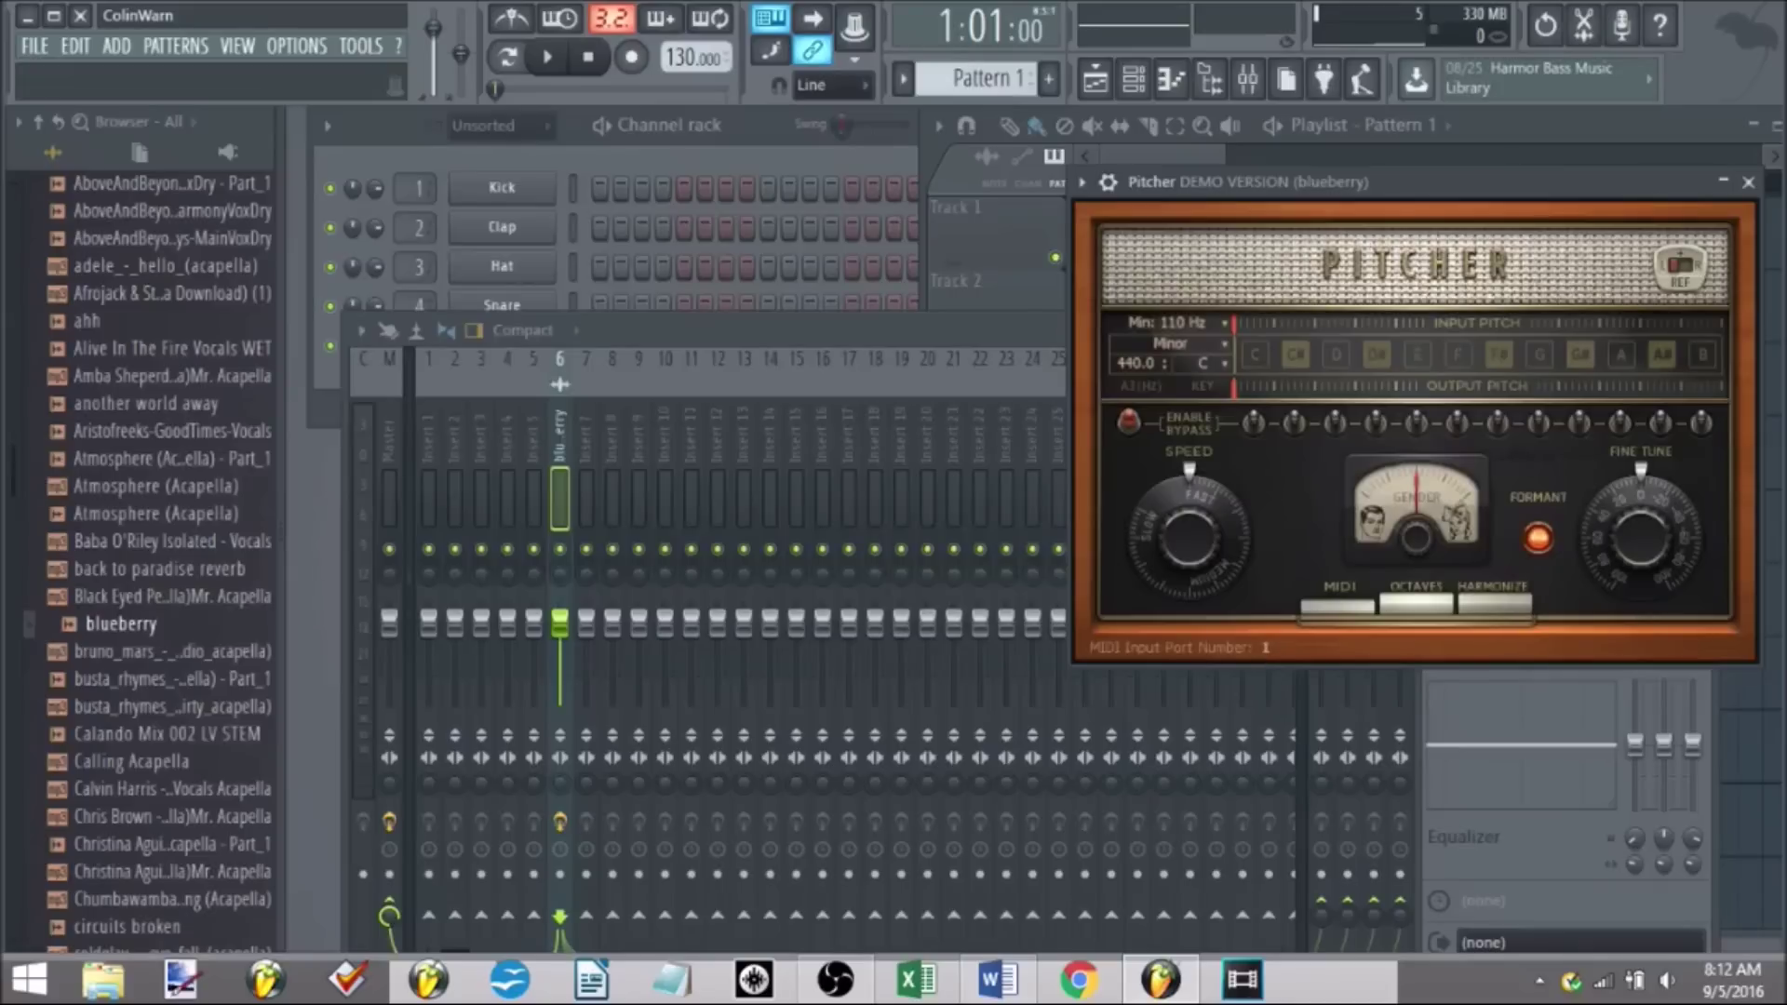
scroll(1266, 647, up, 1)
click(1510, 600)
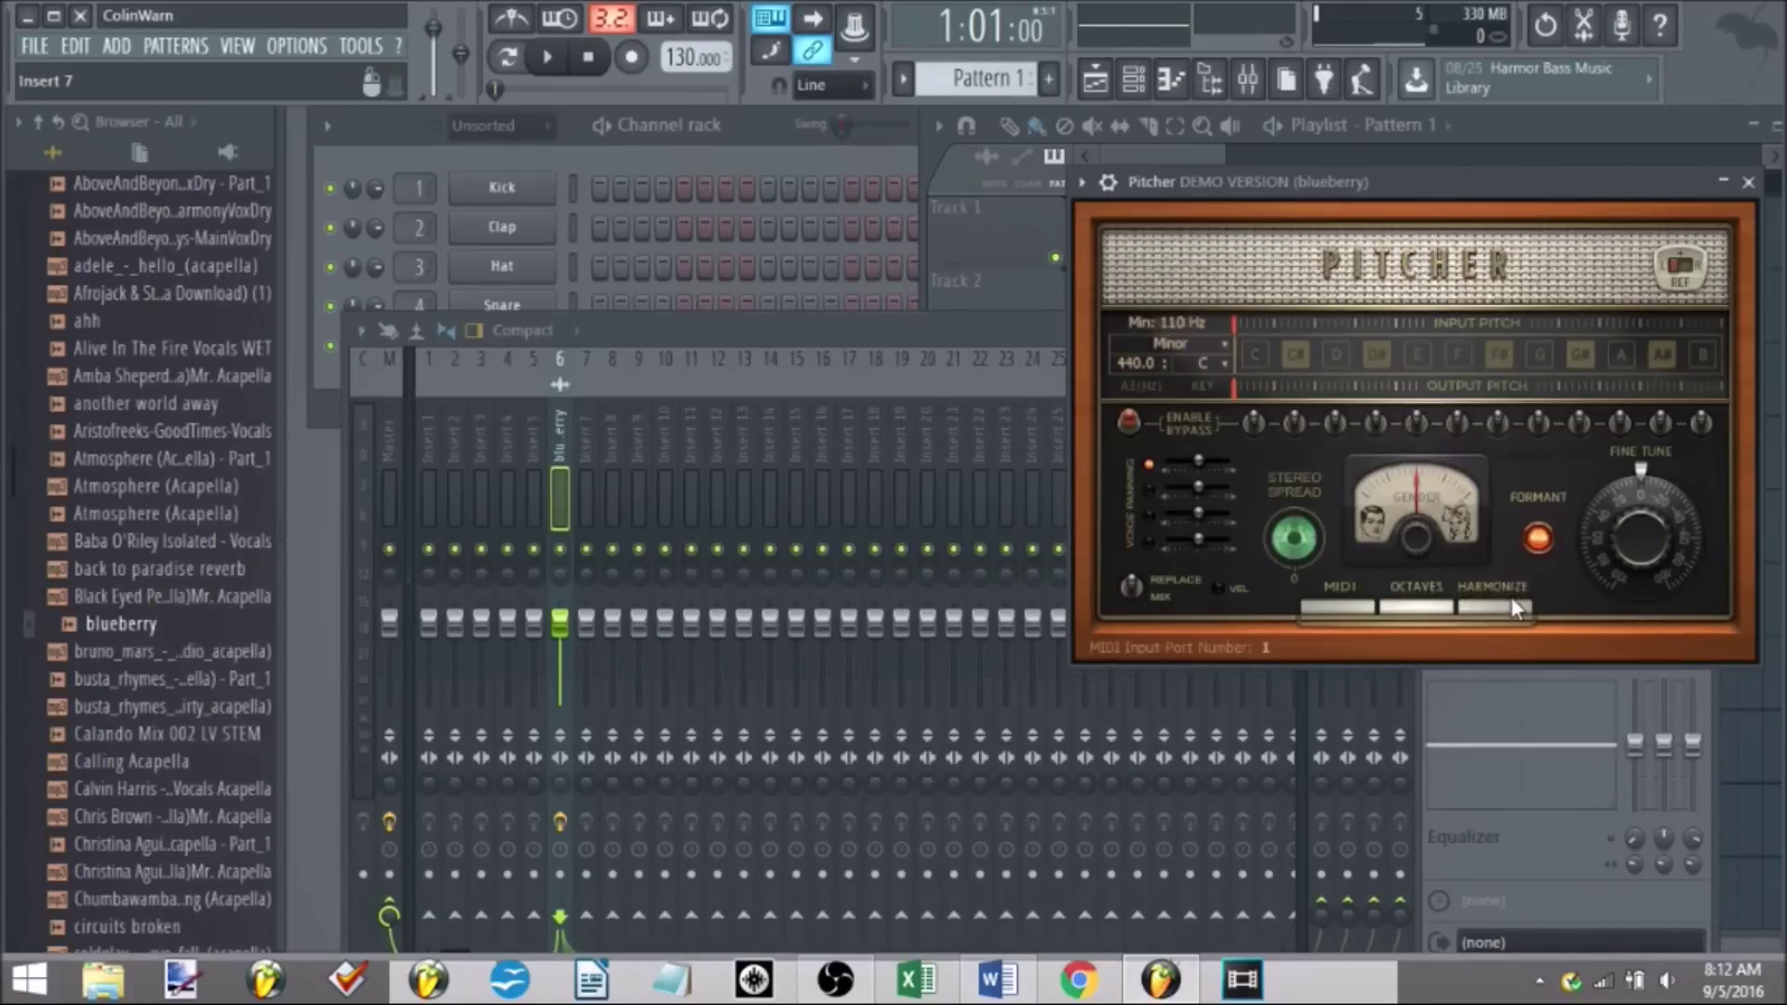
- Move Pitcher clear of the playlist ruler and play the arrangement from the first Pattern 1 clip, stopping during the second
drag(1561, 194, 1549, 320)
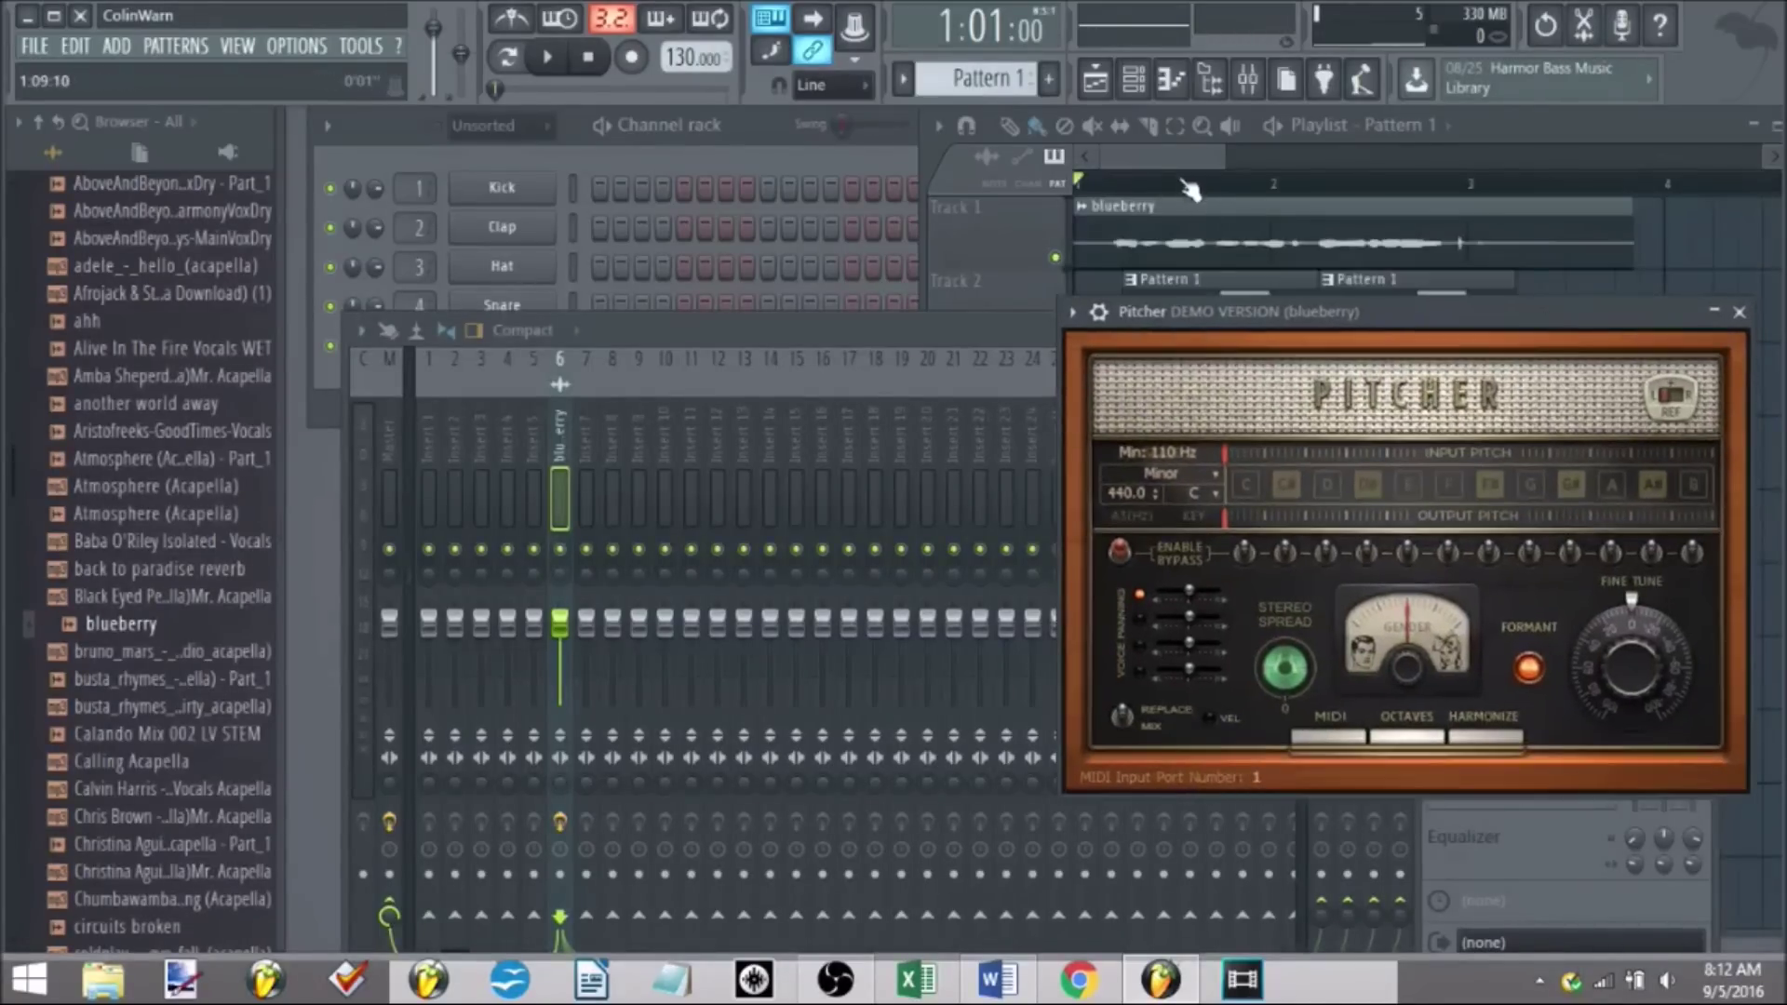
click(1101, 184)
click(1121, 187)
key(space)
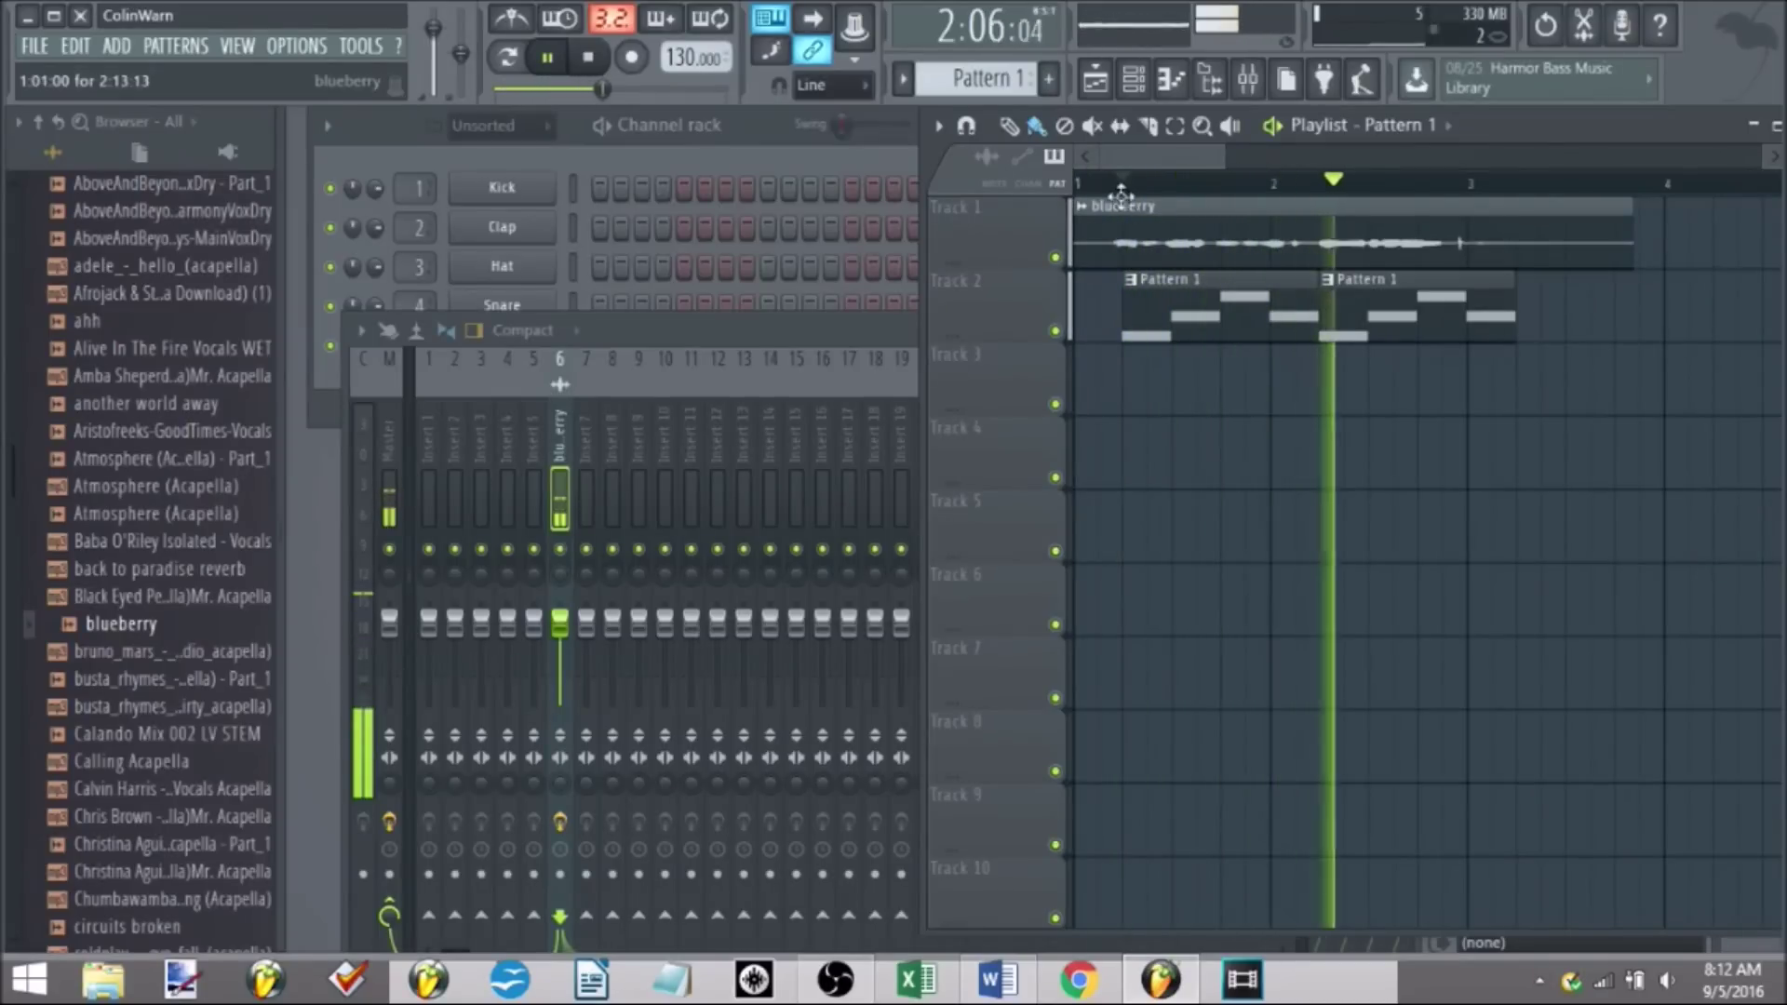
key(space)
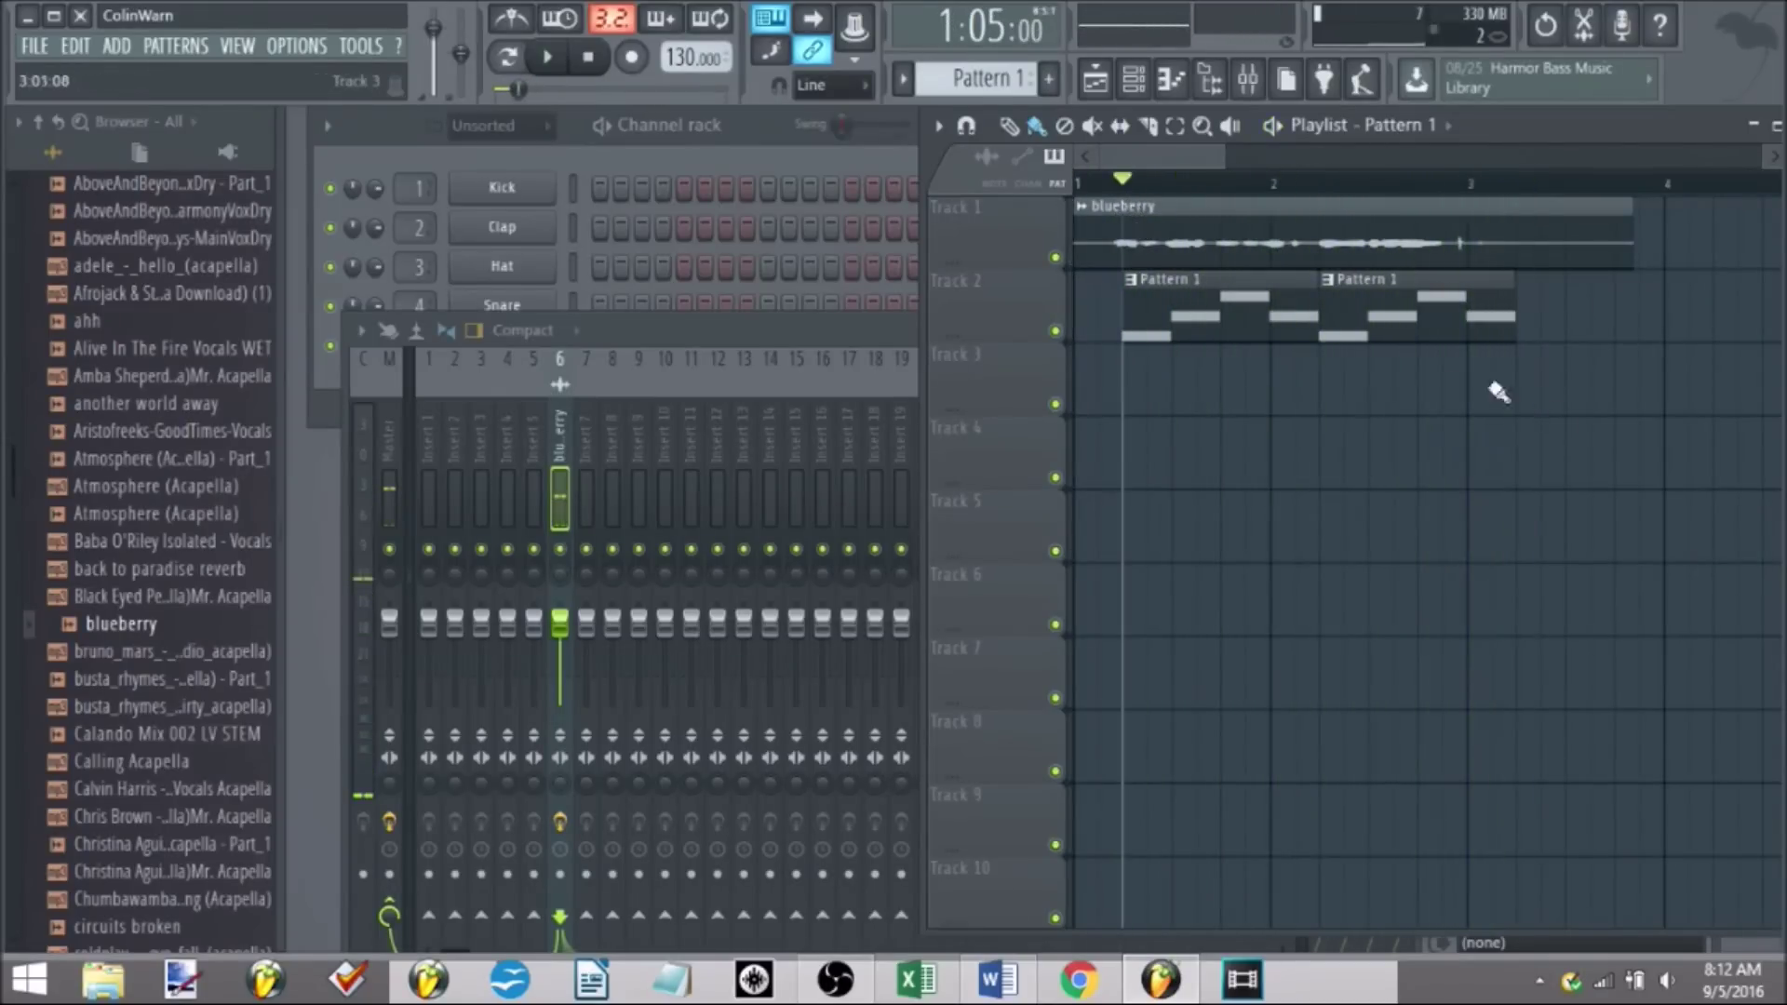
- Show the mixer, review the MIDI Out channel's chord notes in the piano roll, and close the piano roll
key(F9)
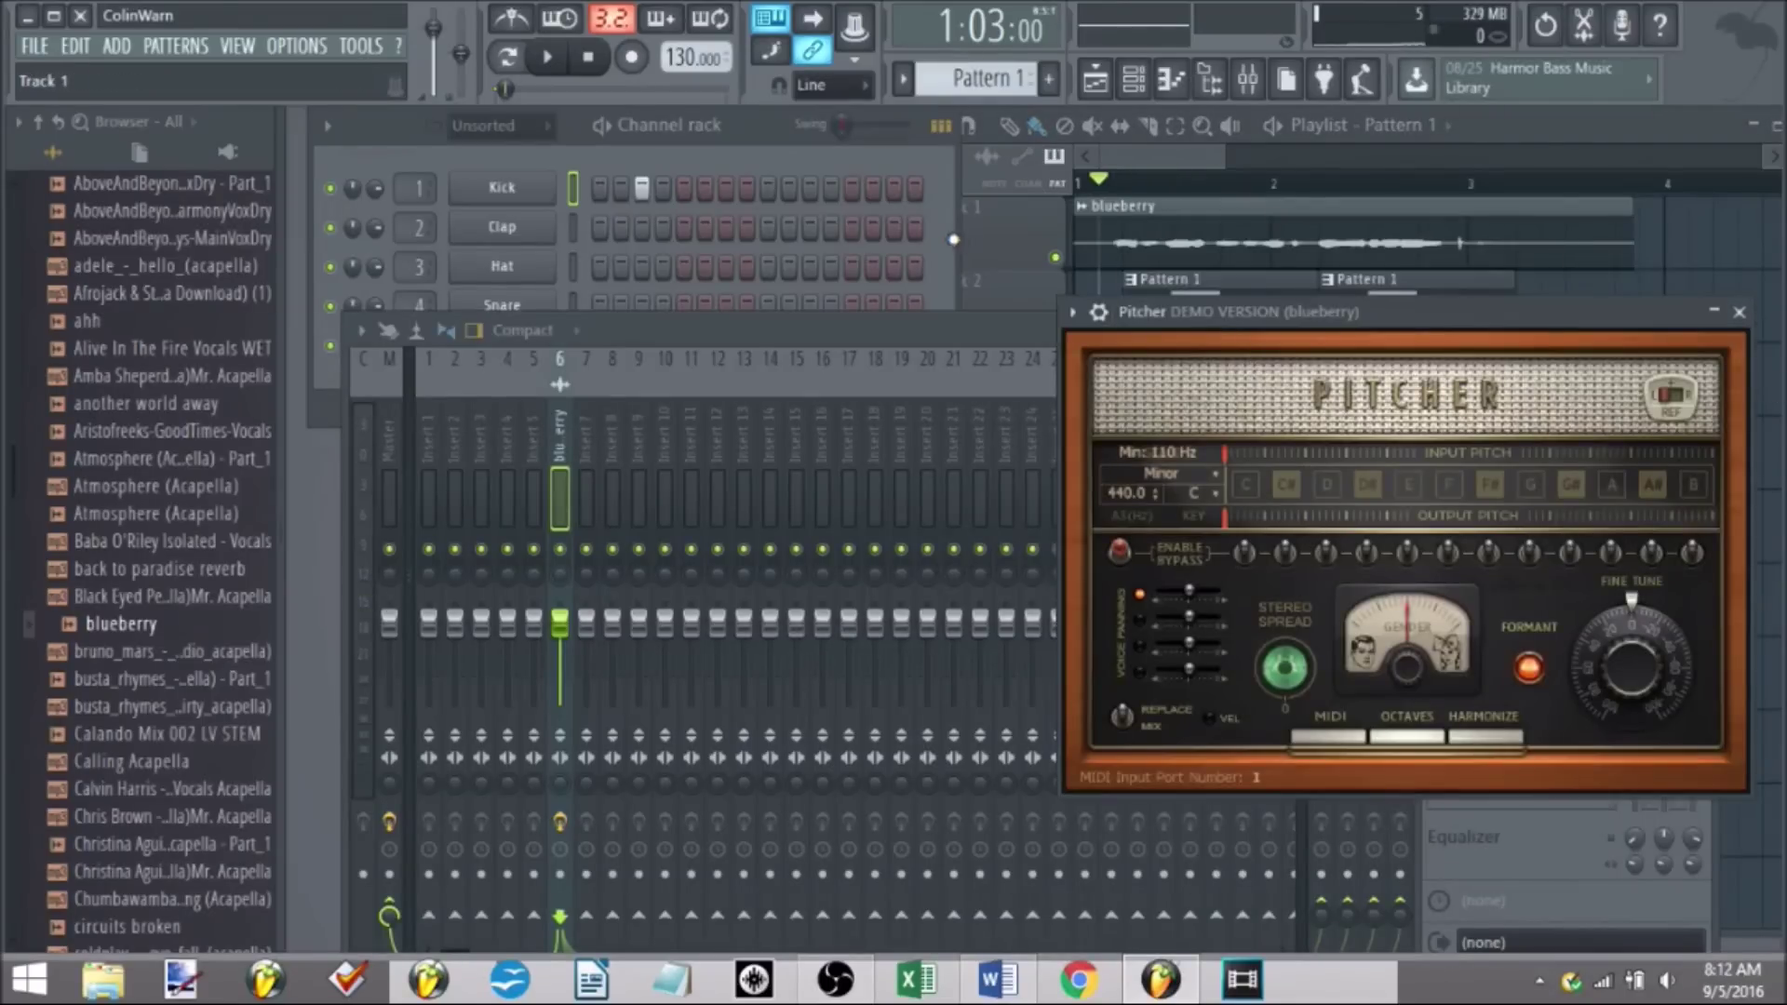
click(670, 177)
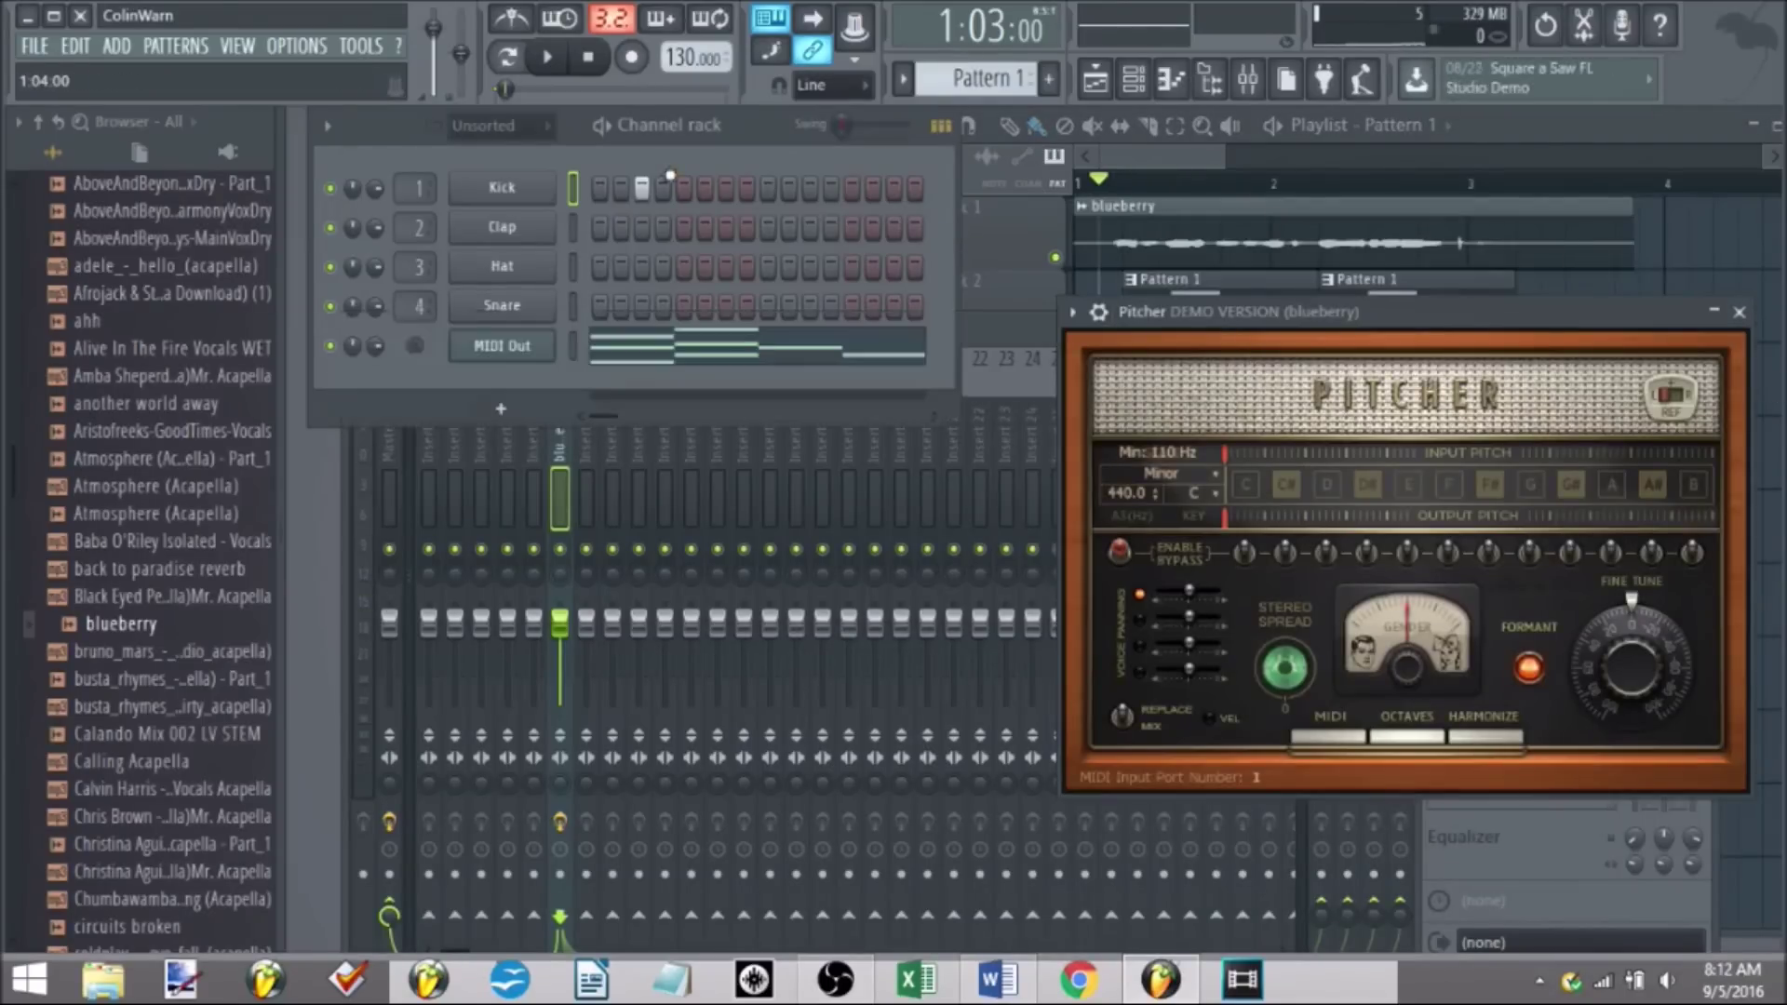
right_click(520, 347)
click(591, 344)
right_click(539, 347)
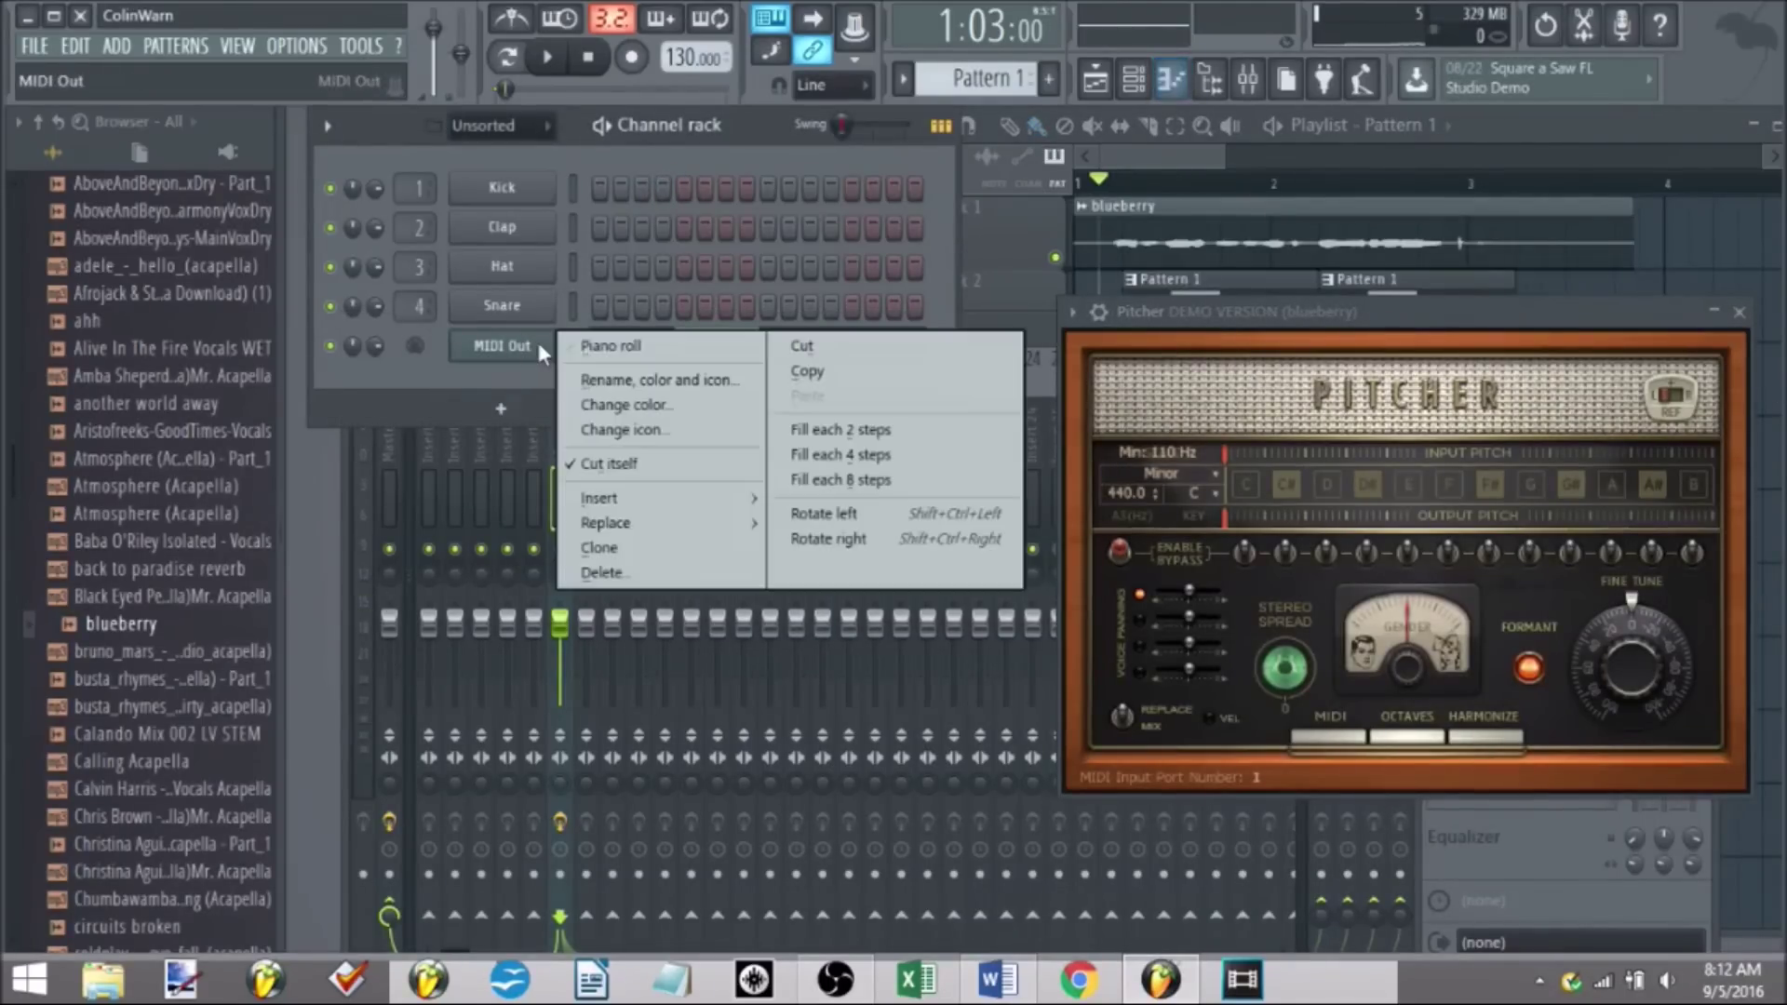
click(581, 343)
click(1606, 222)
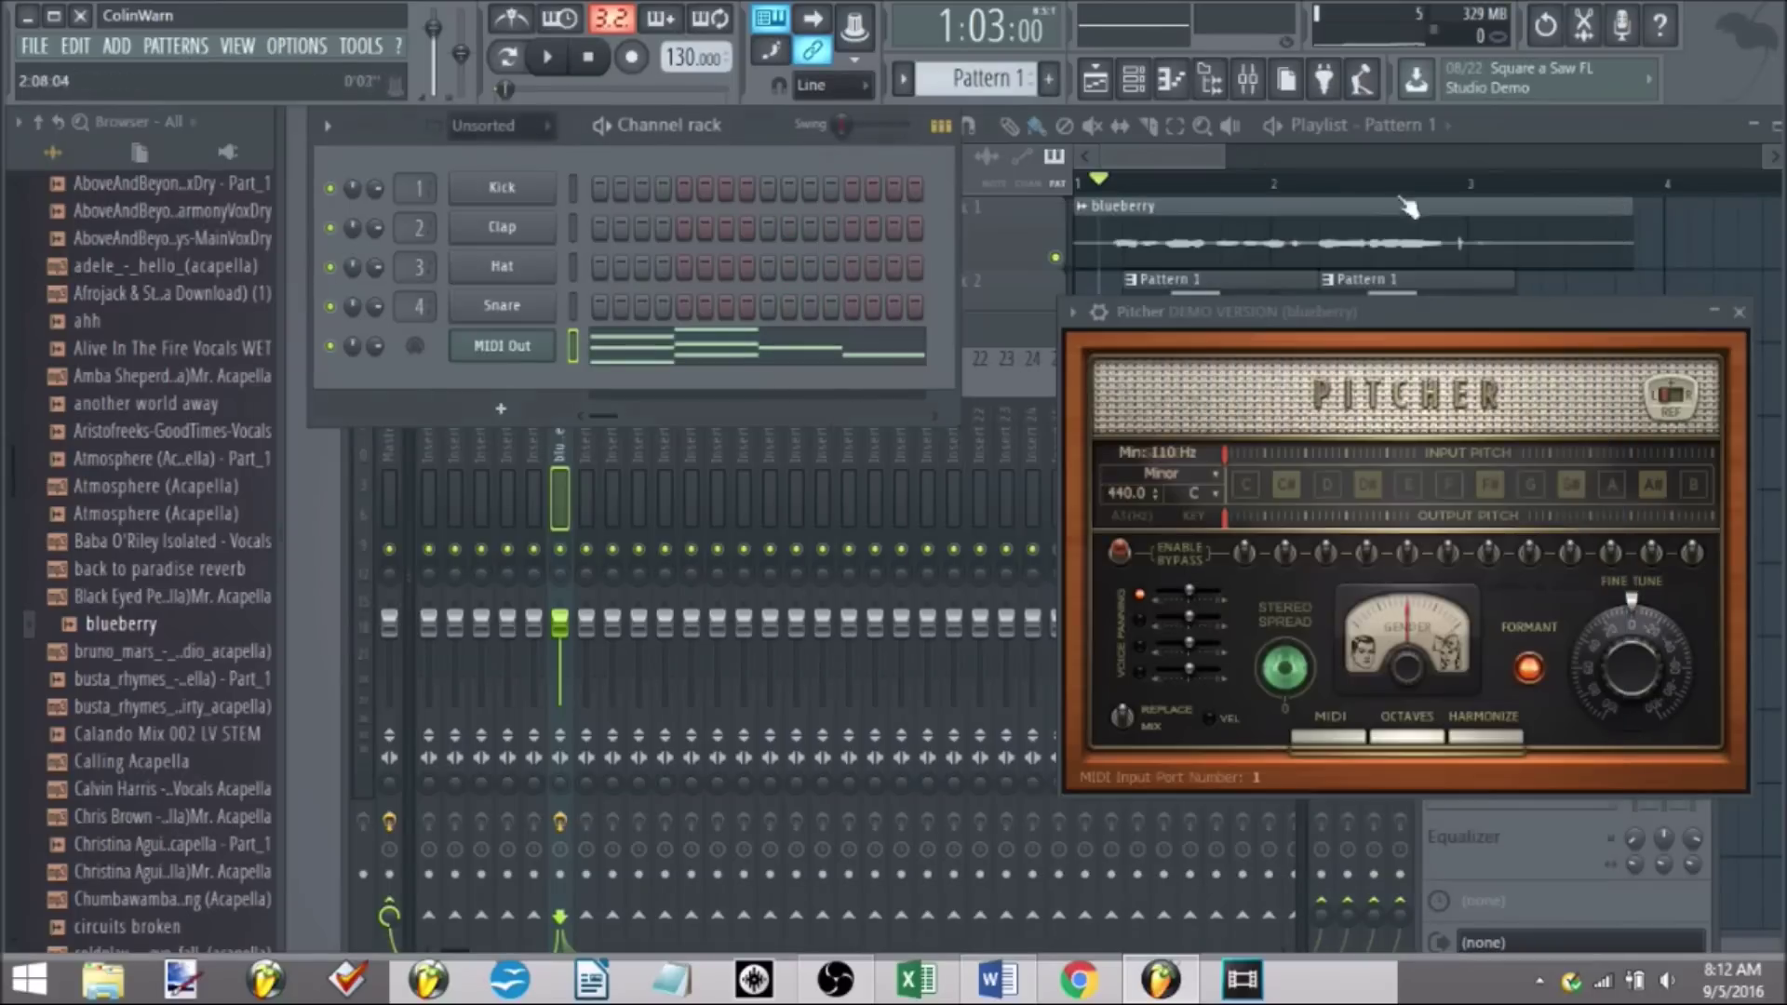
- Play the arrangement from 1:03:00 to hear the blueberry vocal harmonized by the chord notes, and stop playback
click(1176, 158)
key(space)
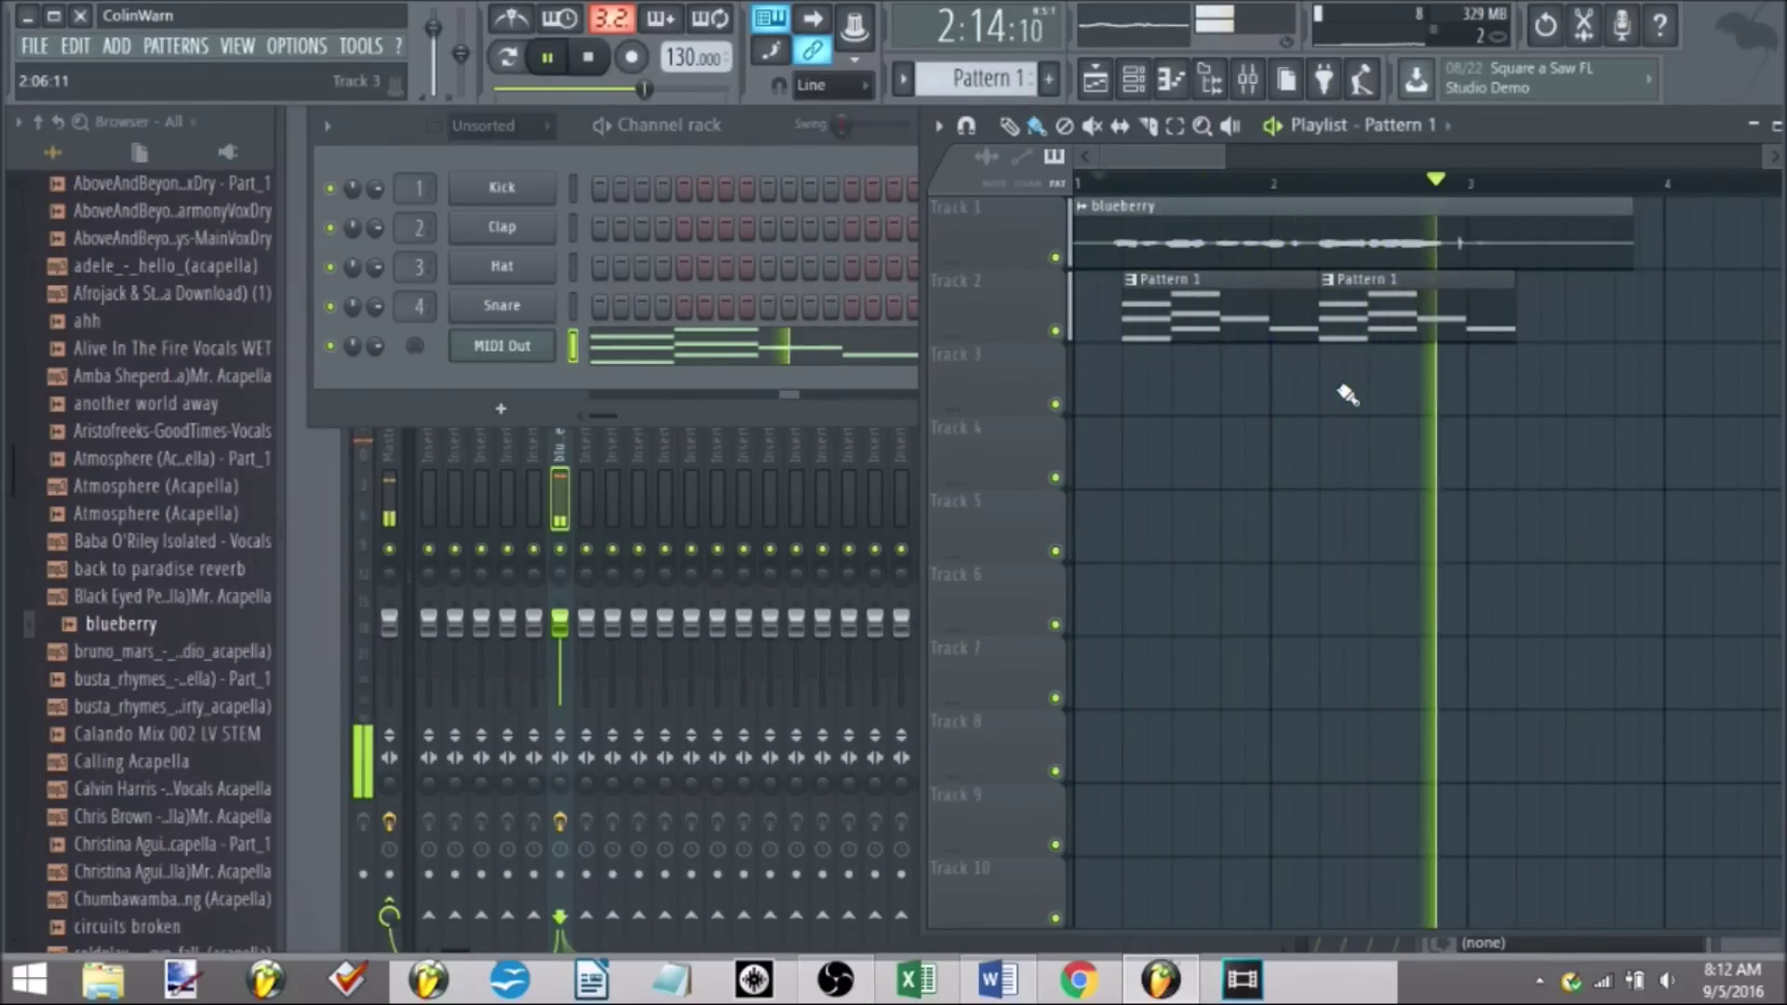
key(space)
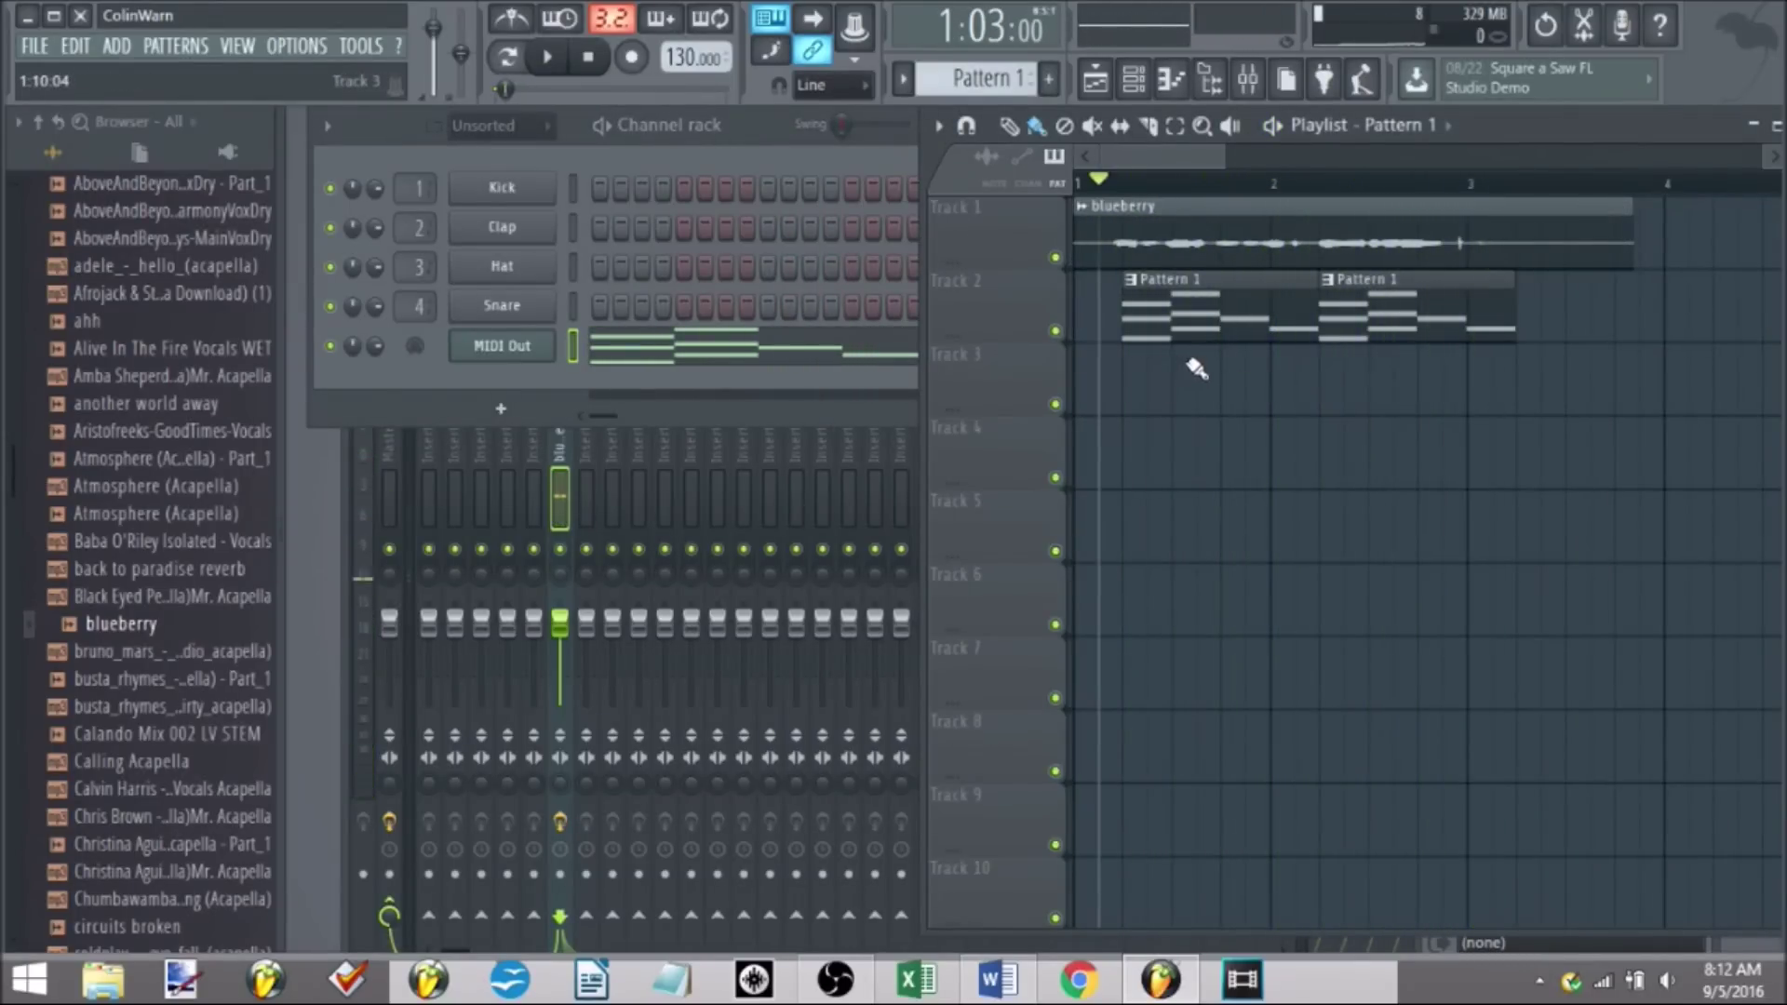